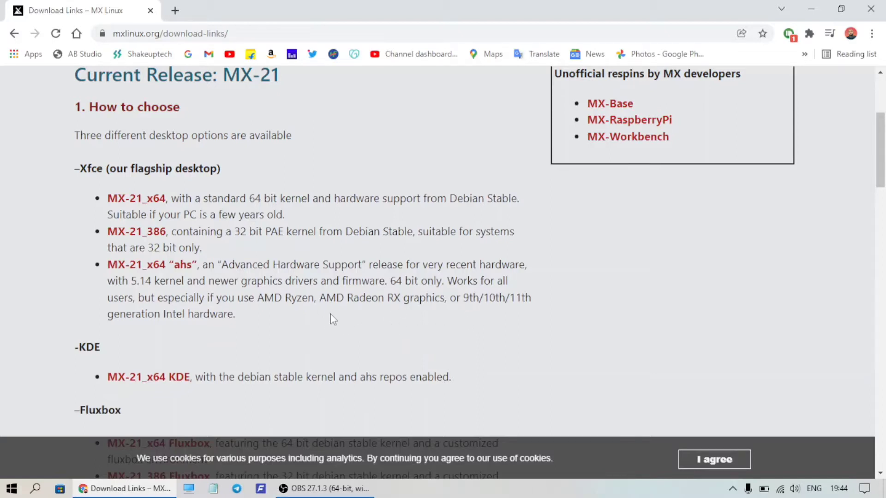
Download the MX-21_x64 Fluxbox ISO listed on the MX Linux download page and show all browser downloads.
scroll(333, 318, "down", 4)
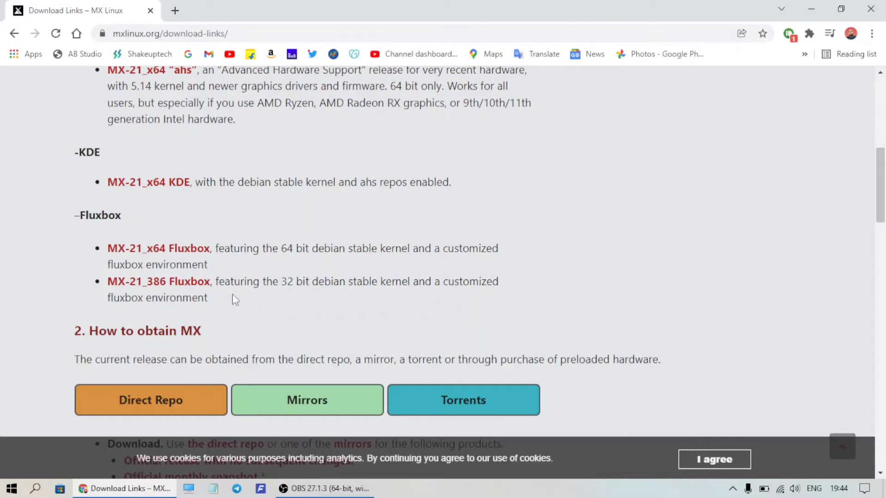
scroll(266, 296, "down", 1)
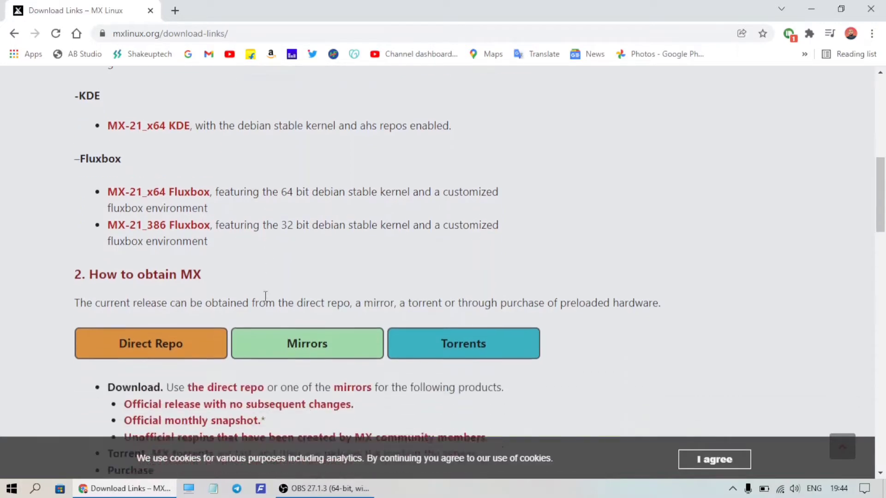
scroll(265, 296, "up", 7)
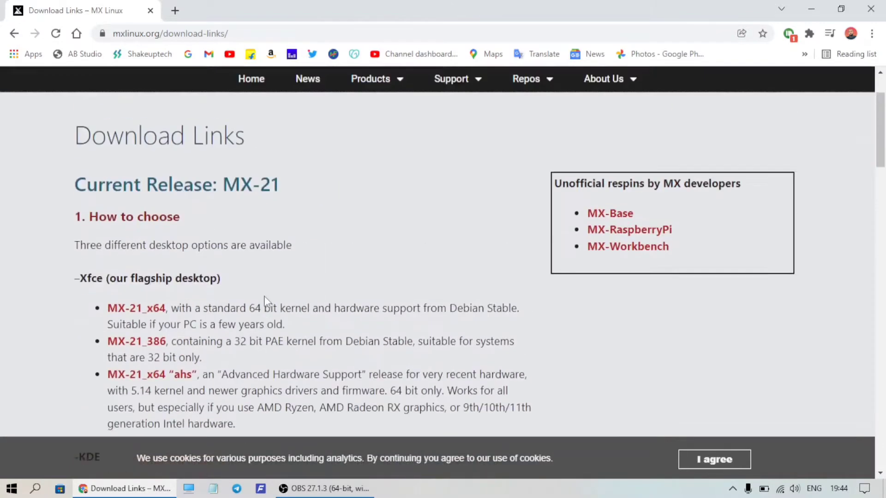
scroll(265, 296, "down", 2)
scroll(266, 296, "down", 4)
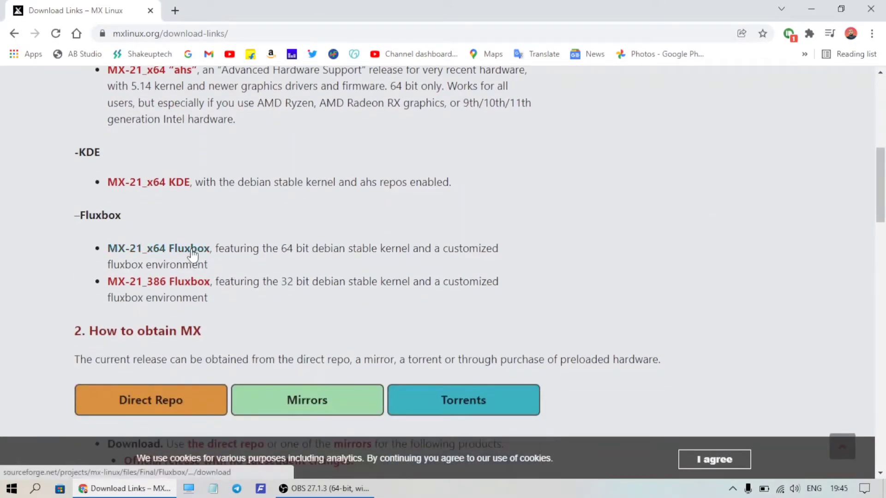
left_click(193, 255)
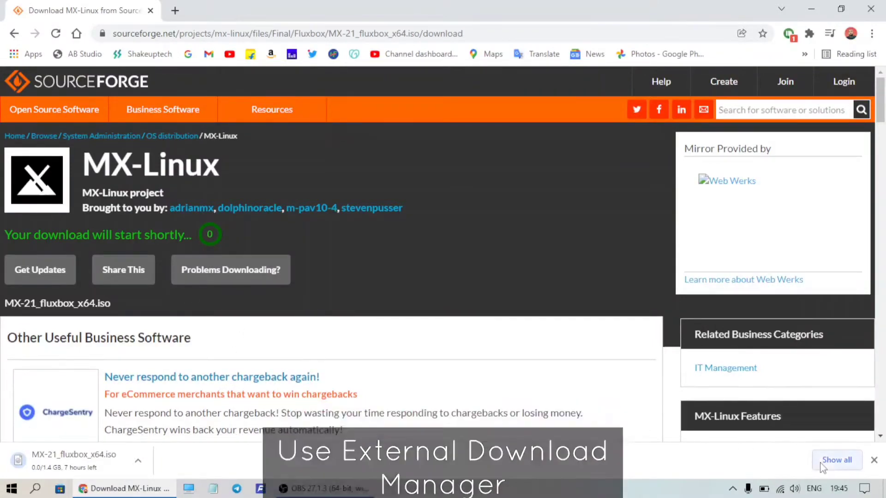
left_click(832, 461)
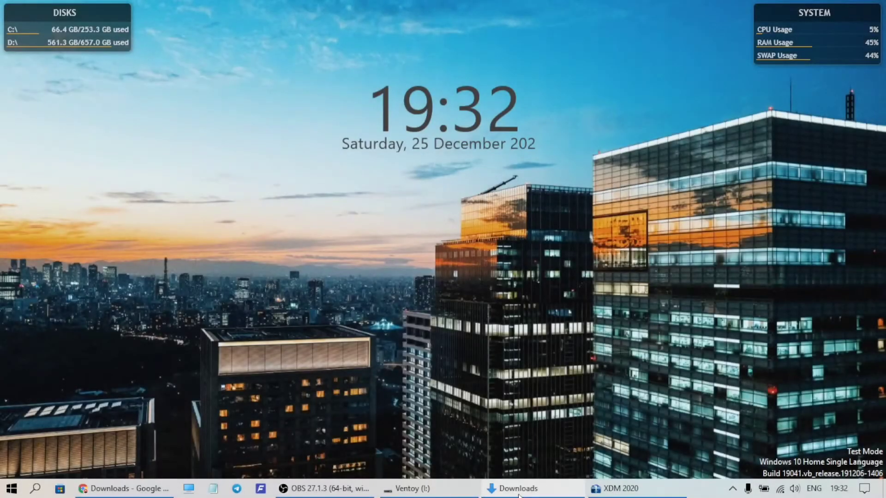
Copy MX-21_fluxbox_x64.iso from the Linux OS folder in Downloads to the Ventoy (I:) drive.
left_click(518, 489)
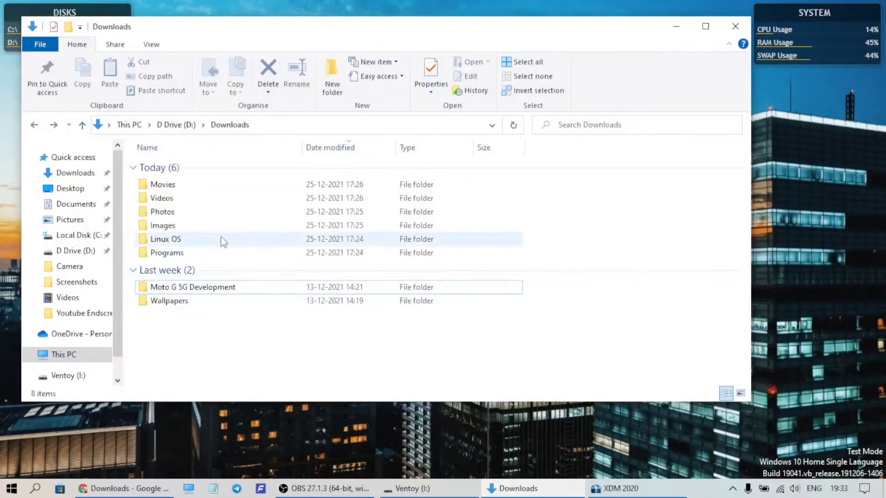
left_click(197, 249)
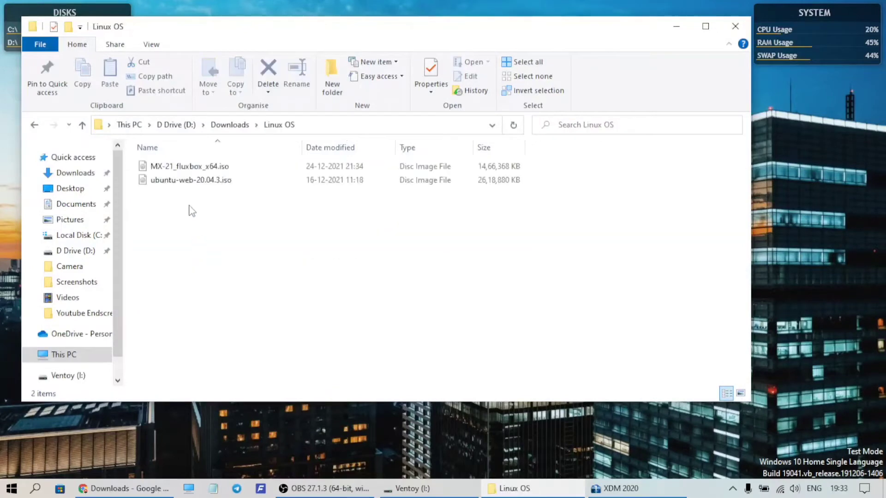
left_click(206, 170)
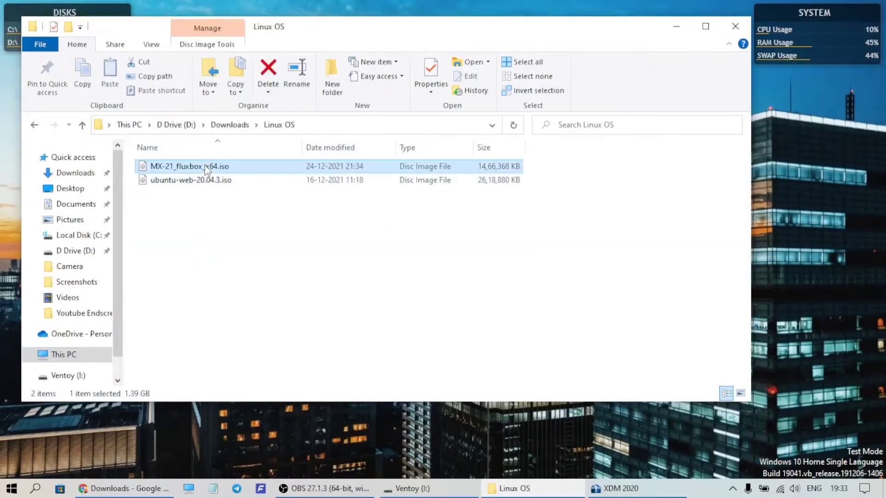
right_click(233, 168)
left_click(277, 343)
left_click(76, 375)
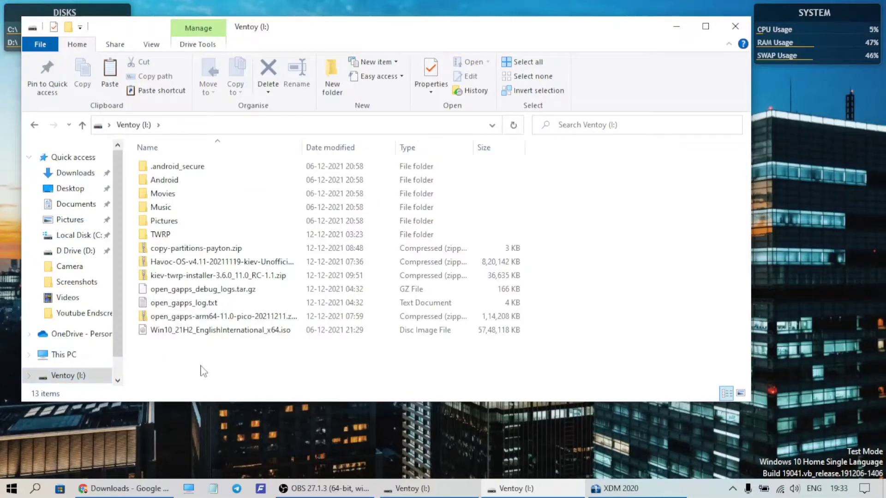
key("ctrl+v")
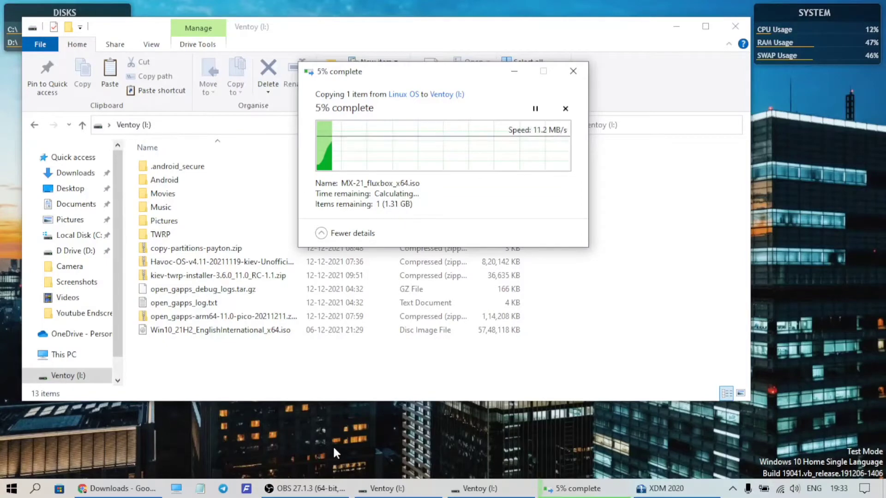
right_click(11, 491)
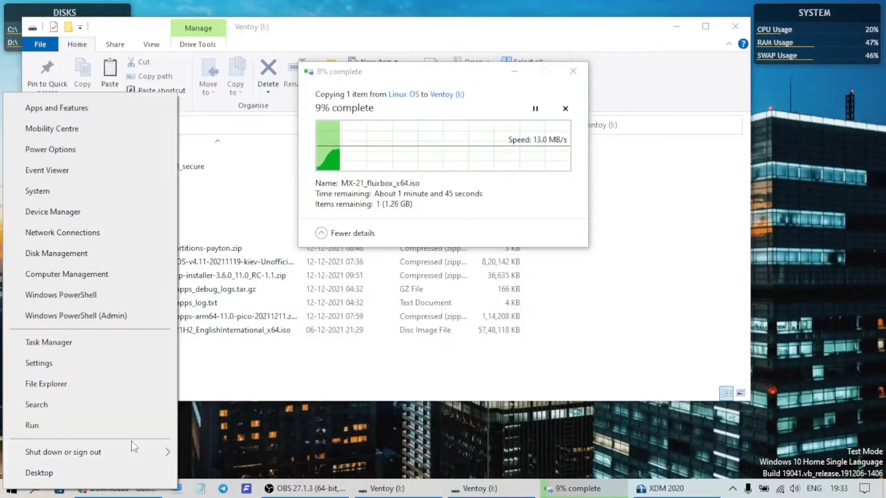
mouse_move(163, 452)
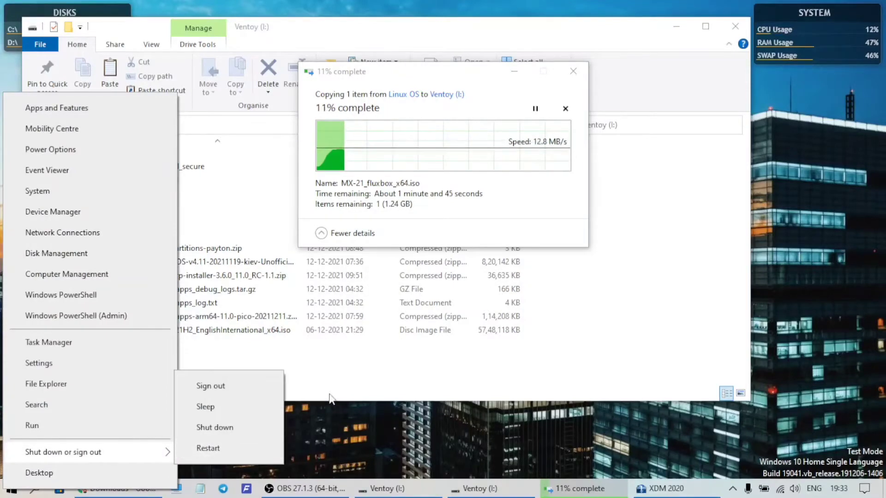
left_click(354, 376)
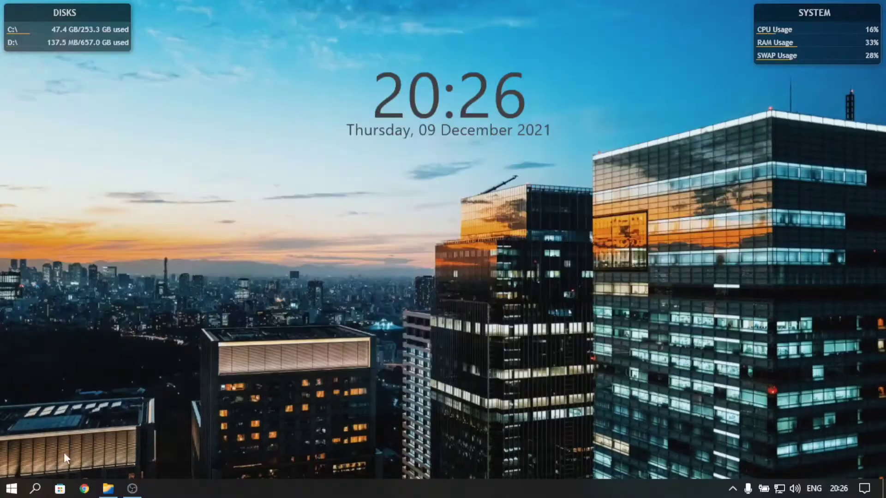
Search Windows for "parti", open the hard disk partitions tool maximized, and select the F: partition on Disk 0.
left_click(35, 488)
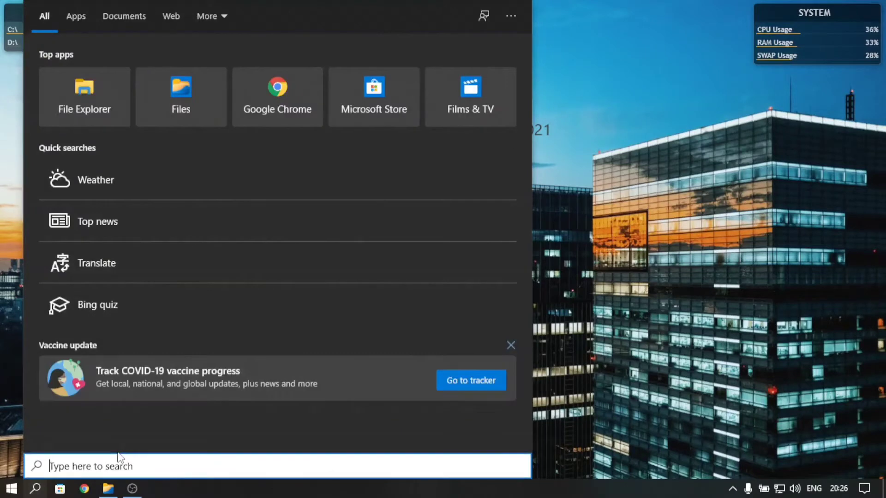
type("parti")
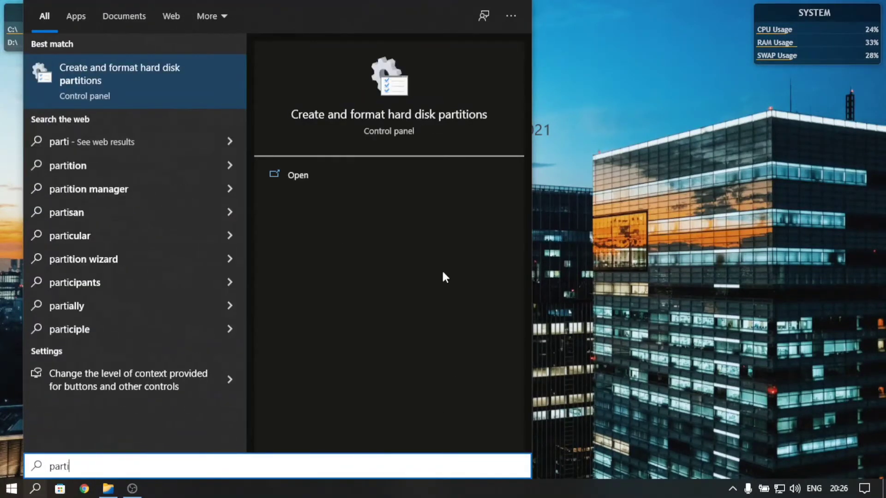
left_click(349, 177)
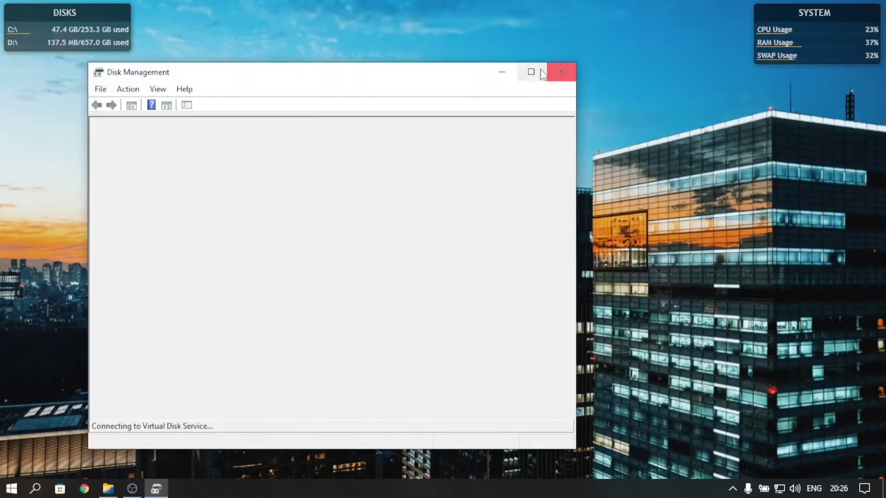
left_click(542, 73)
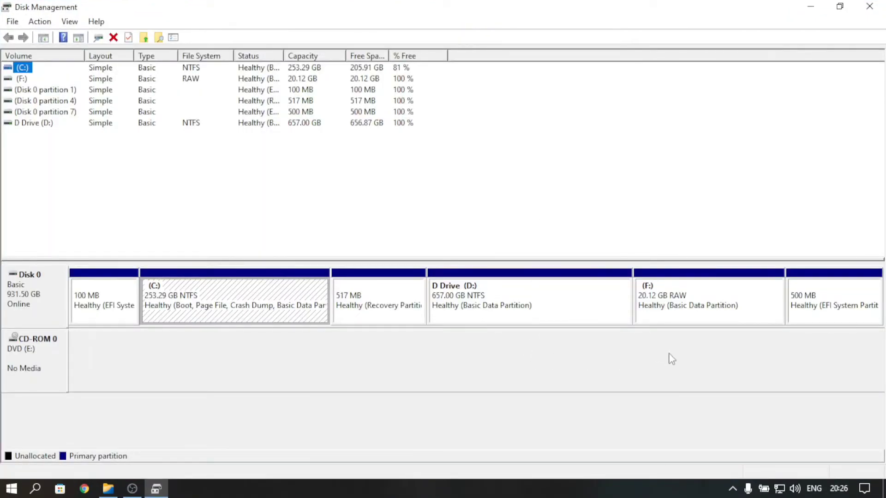
left_click(702, 320)
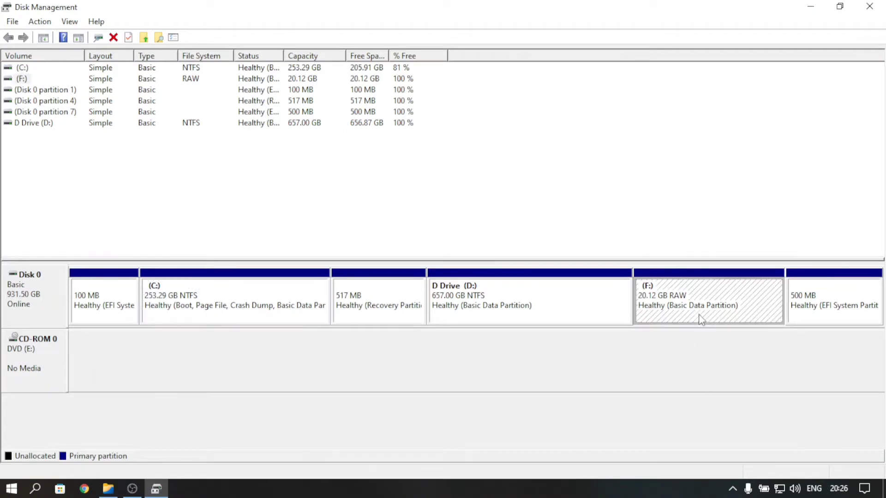
right_click(568, 299)
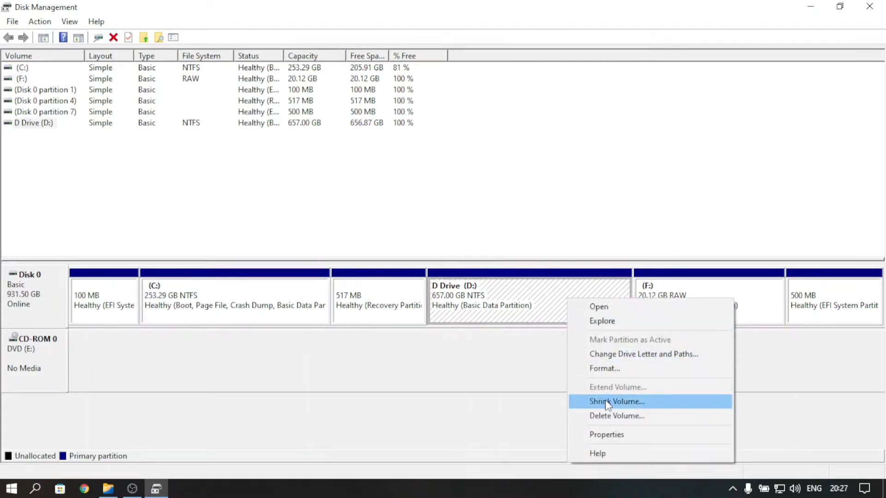
left_click(607, 402)
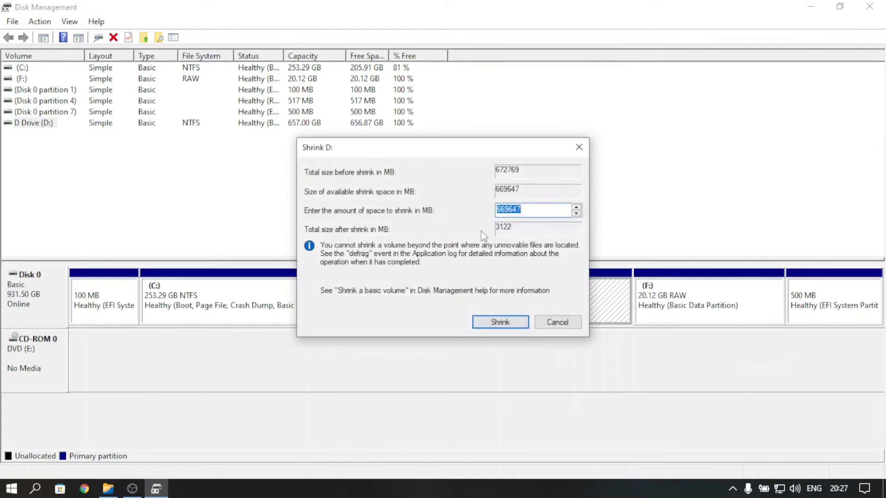
left_click(558, 322)
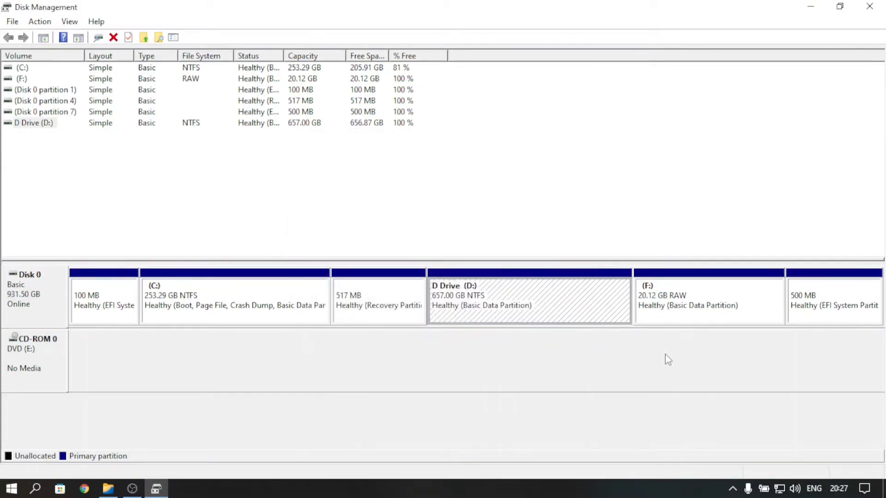
Inspect the 500 MB EFI system partition, the F: partition and D Drive on Disk 0, and close Disk Management.
left_click(809, 310)
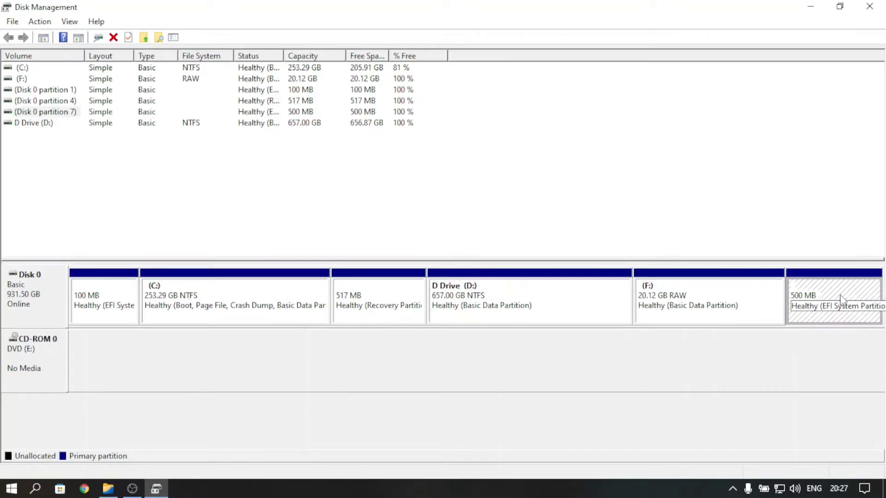
left_click(689, 313)
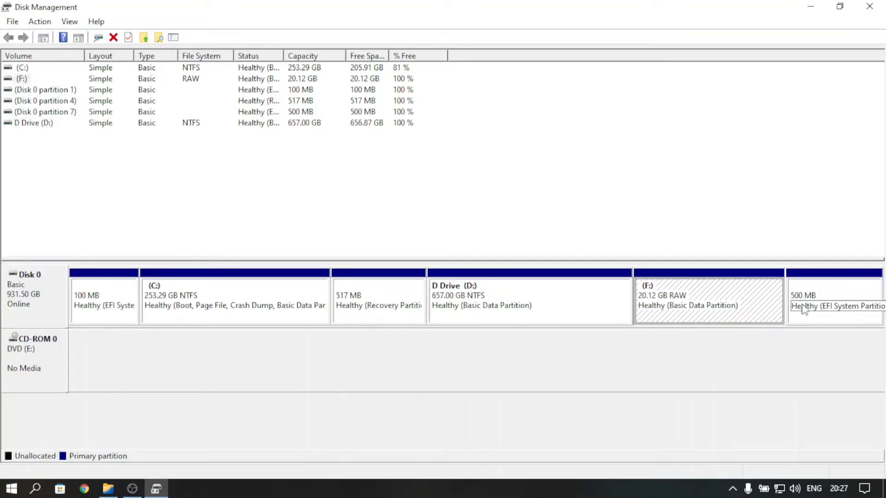
left_click(572, 307)
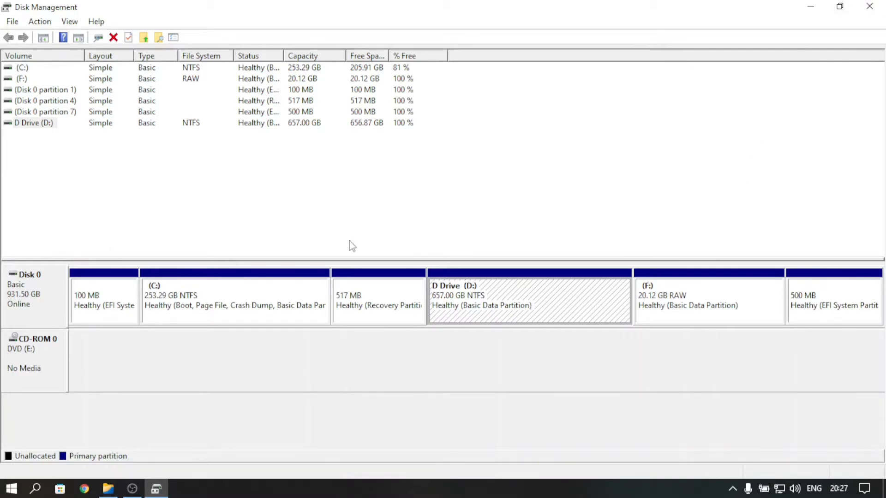
left_click(869, 7)
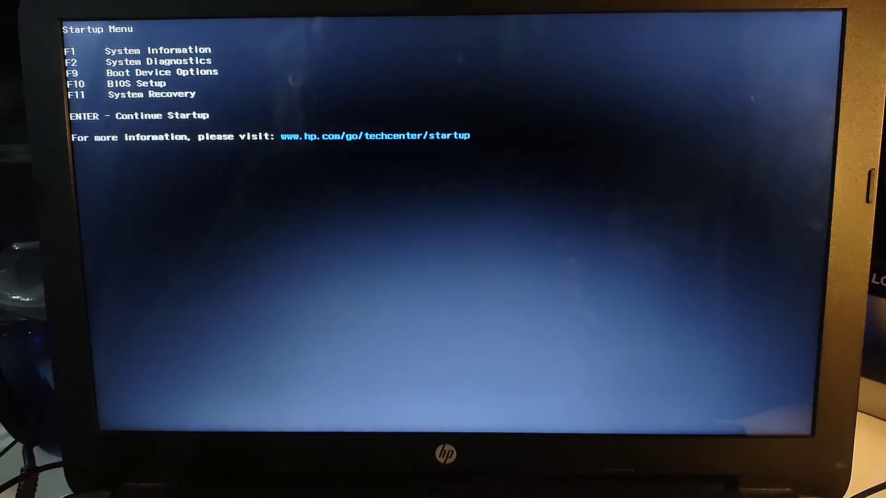
Open the boot device options and boot from the USB Hard Drive (UEFI) entry.
key("F9")
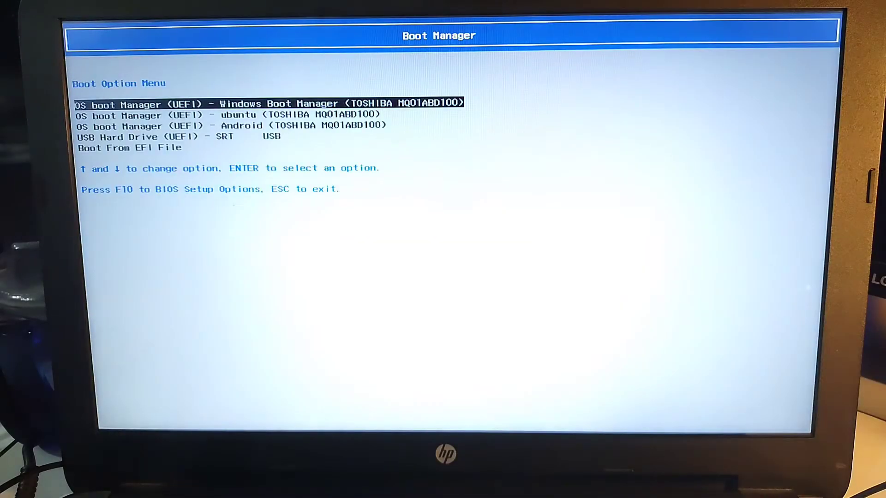
key("Down")
key("Down")
key("Down")
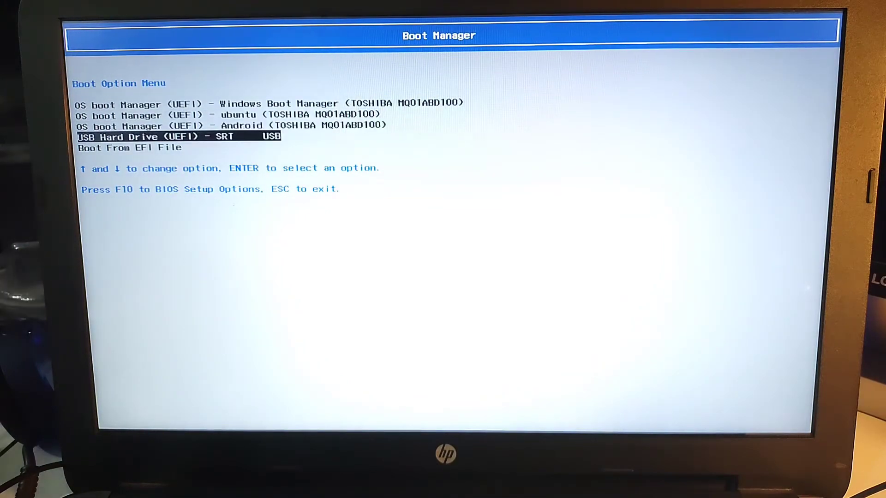
key("Return")
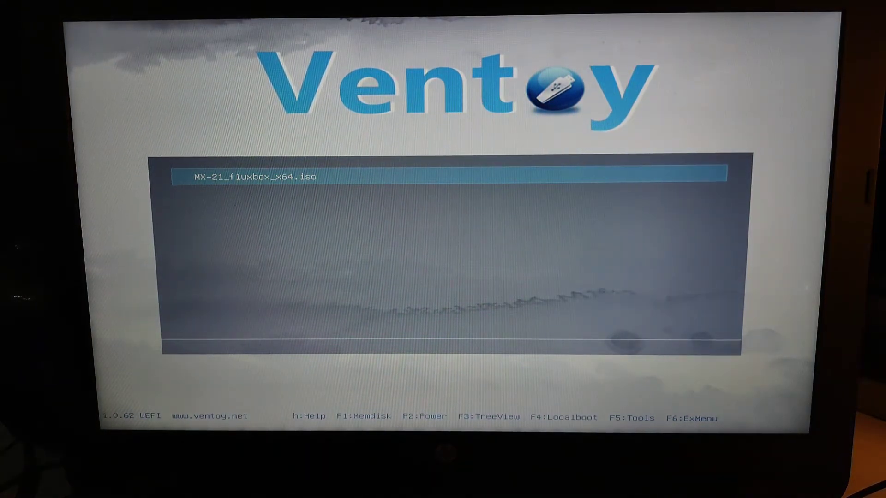
Boot MX-21_fluxbox_x64.iso from Ventoy and start the "MX-21 fluxbox x64 (Oct 20, 2021)" live session.
key("Return")
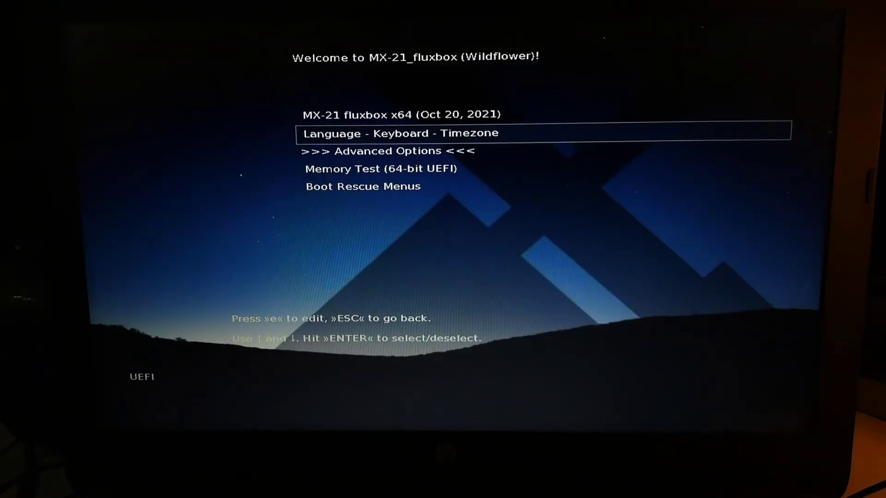
key("Down")
key("Up")
key("Up")
key("Down")
key("Up")
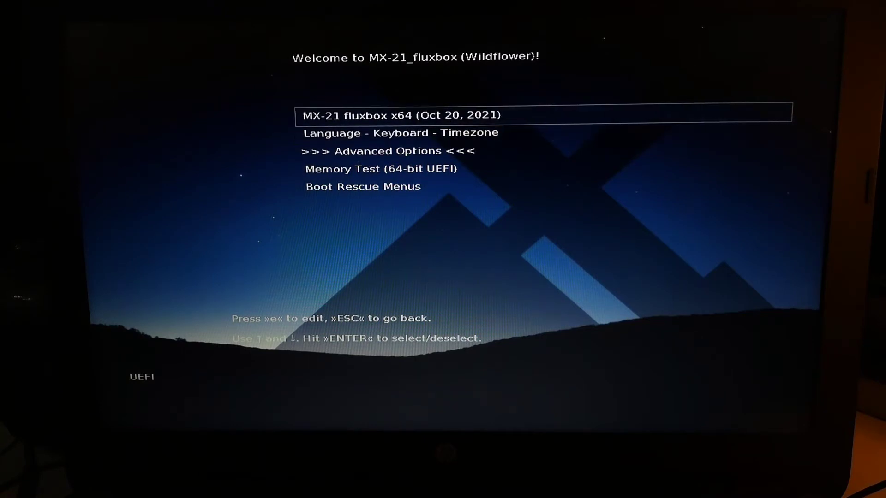
key("Return")
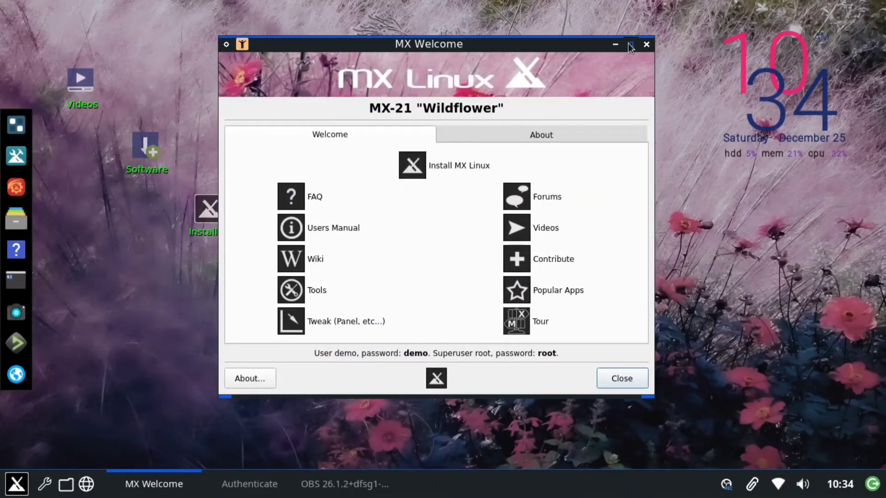
Maximize the MX Welcome window and launch the MX Linux installer.
left_click(631, 44)
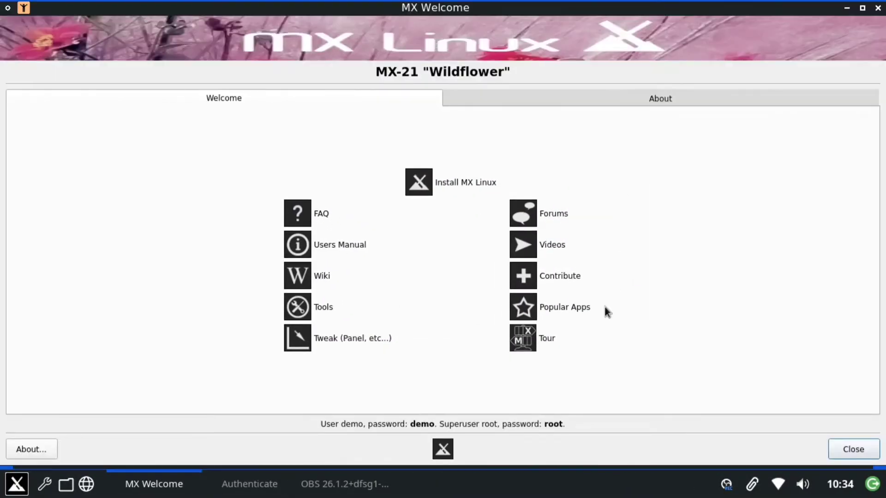
left_click(466, 183)
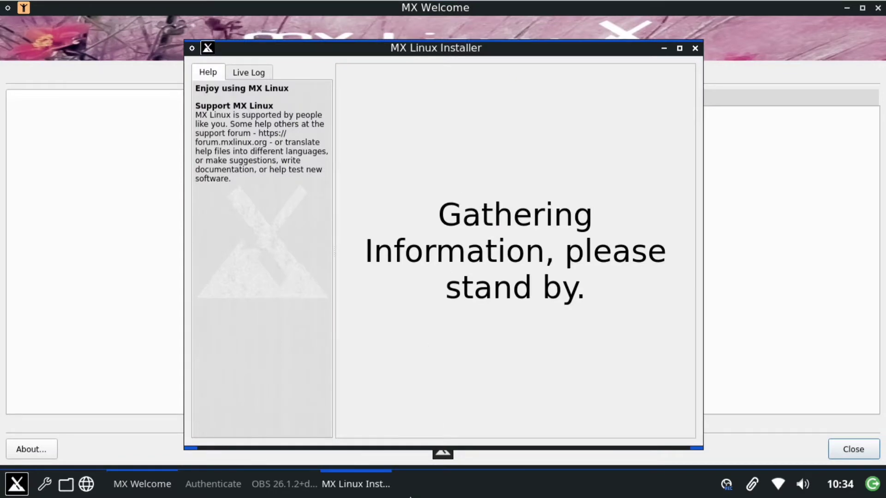
left_click(275, 485)
left_click(275, 485)
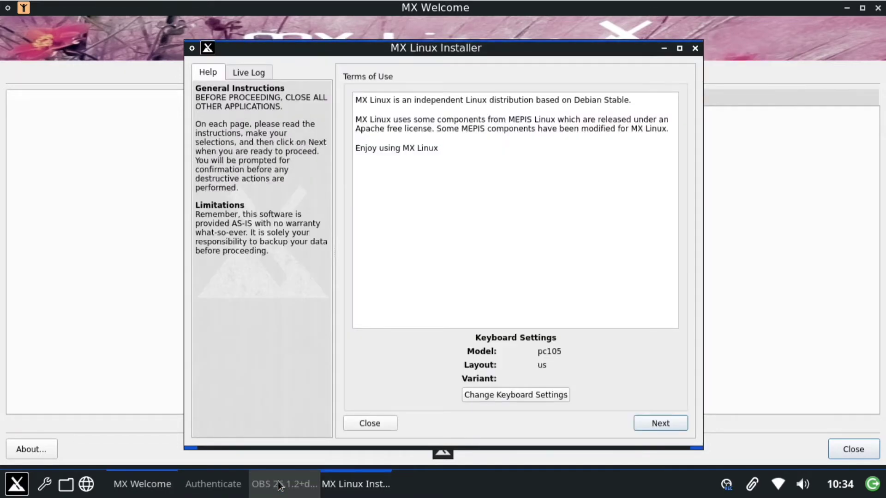
Accept the terms and default keyboard settings, keep the customized disk layout, and open the partition manager from the partition selection page.
mouse_move(279, 486)
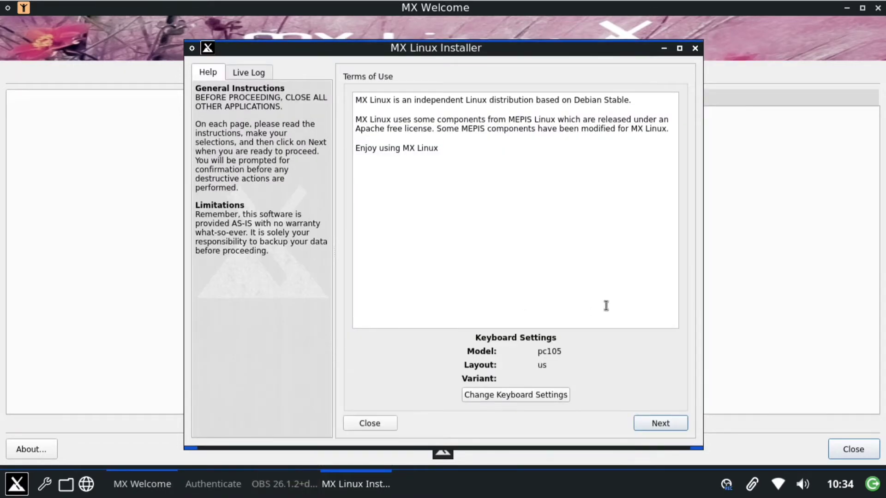
left_click(654, 421)
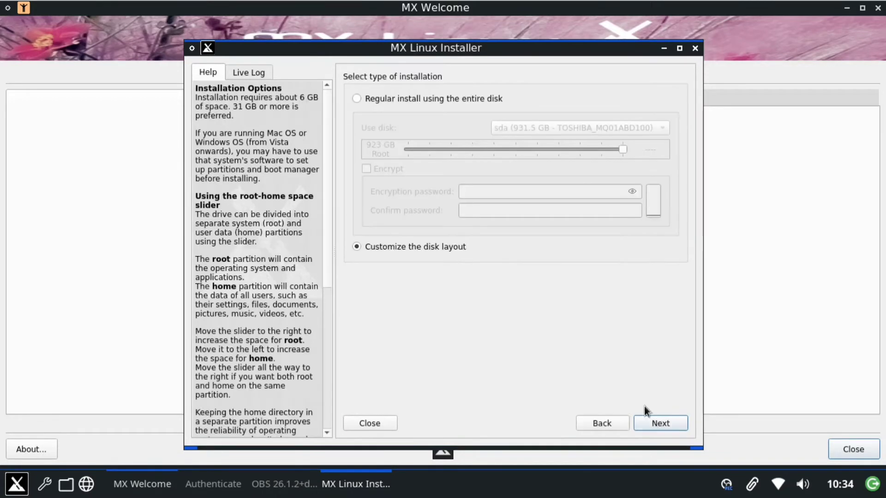
left_click(660, 423)
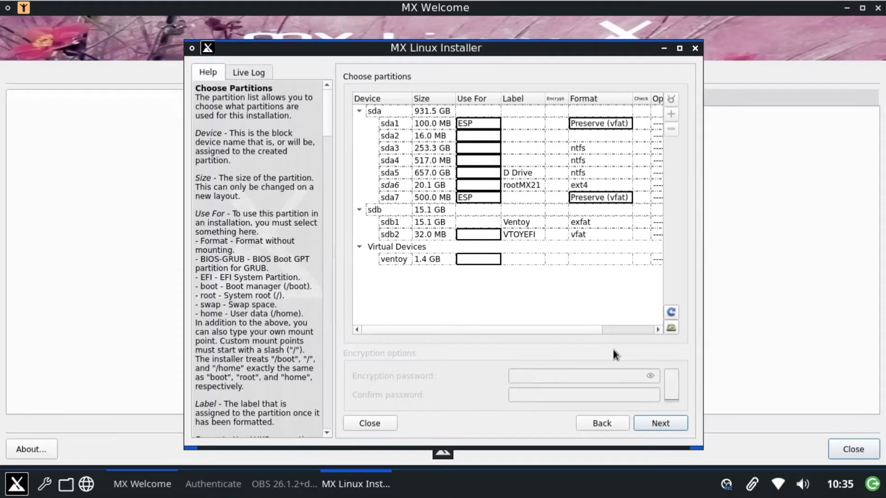
left_click(670, 328)
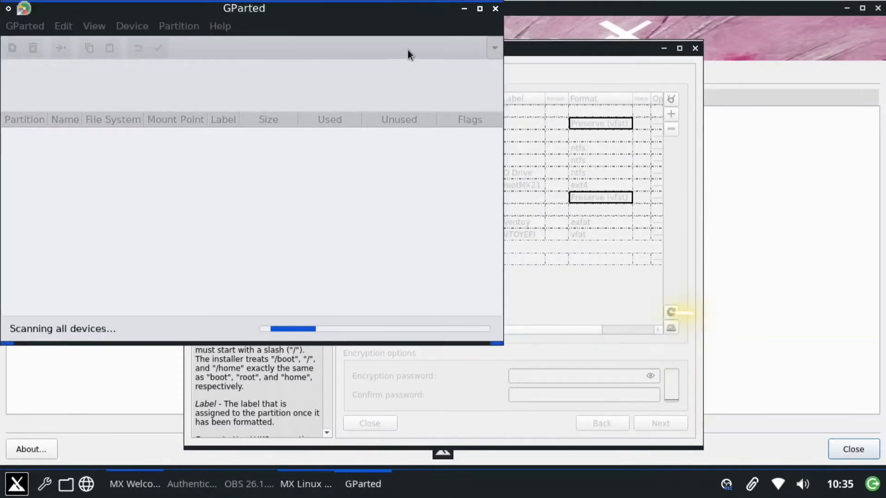
left_click_drag(368, 10, 395, 49)
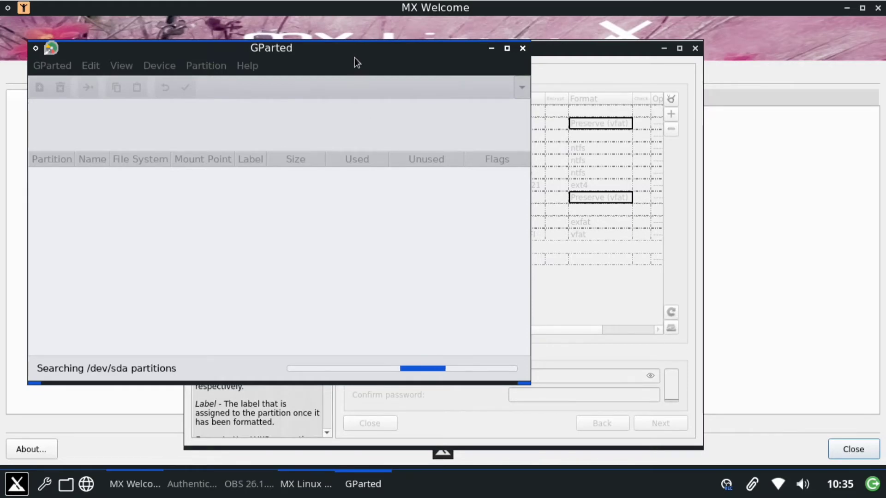
left_click_drag(354, 59, 512, 95)
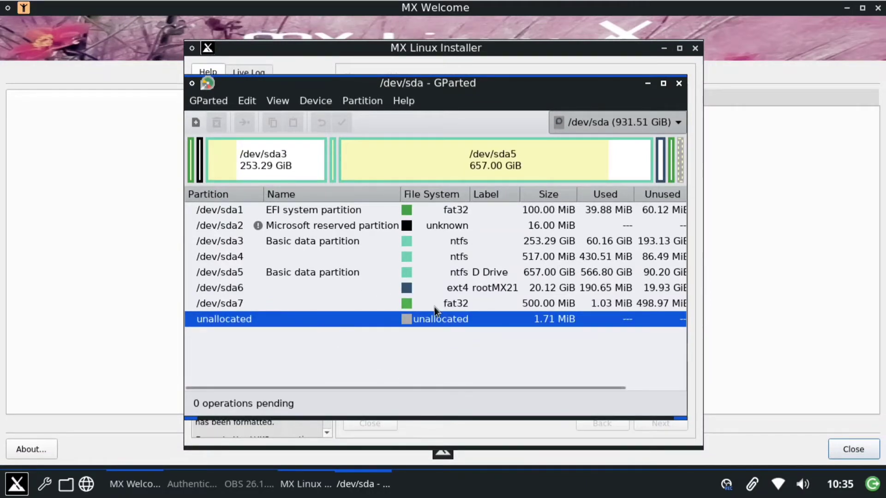
Queue formatting of the /dev/sda6 partition labelled rootMX21 as ext4.
left_click(532, 289)
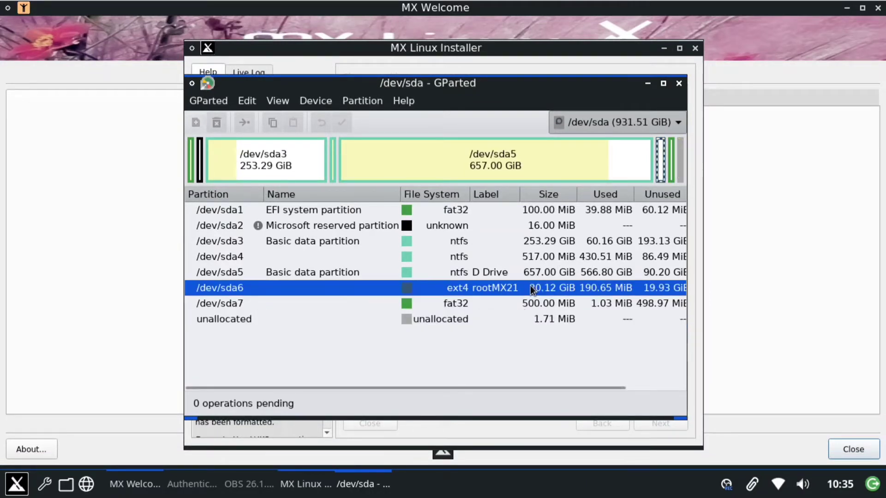
right_click(500, 286)
mouse_move(619, 123)
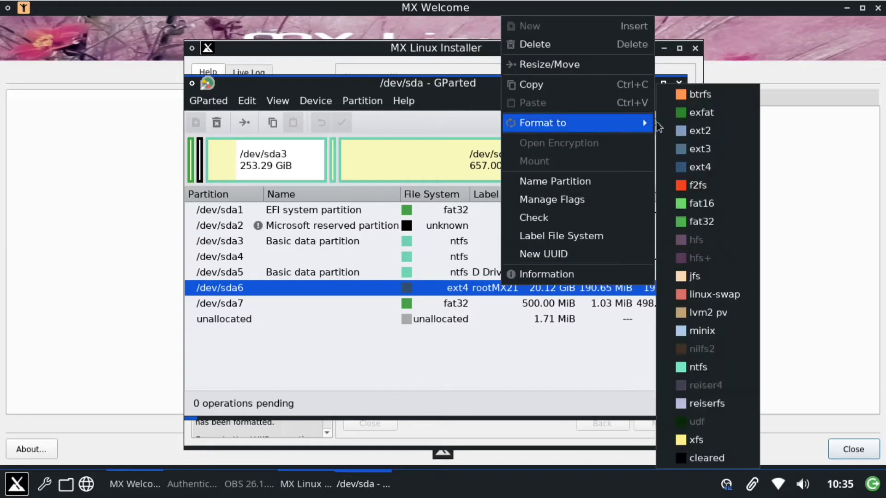
left_click(697, 168)
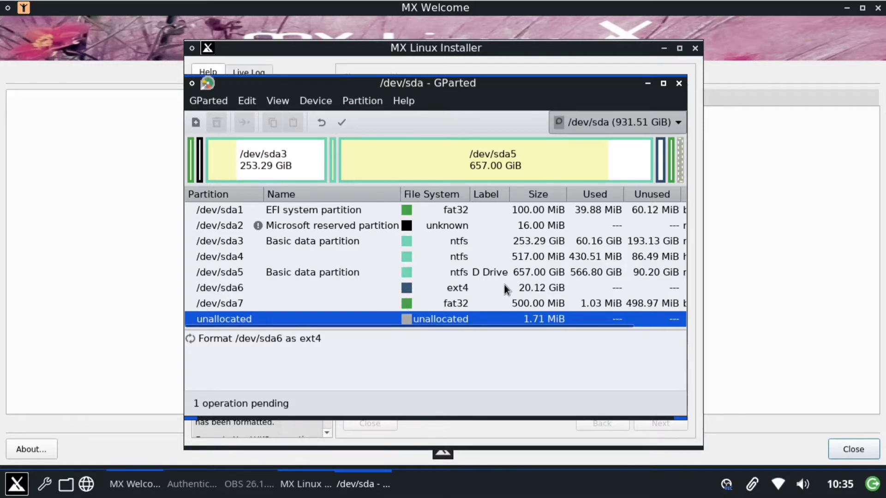
Queue formatting of /dev/sda4 as ext4 and apply the pending operations to the disk.
left_click(492, 256)
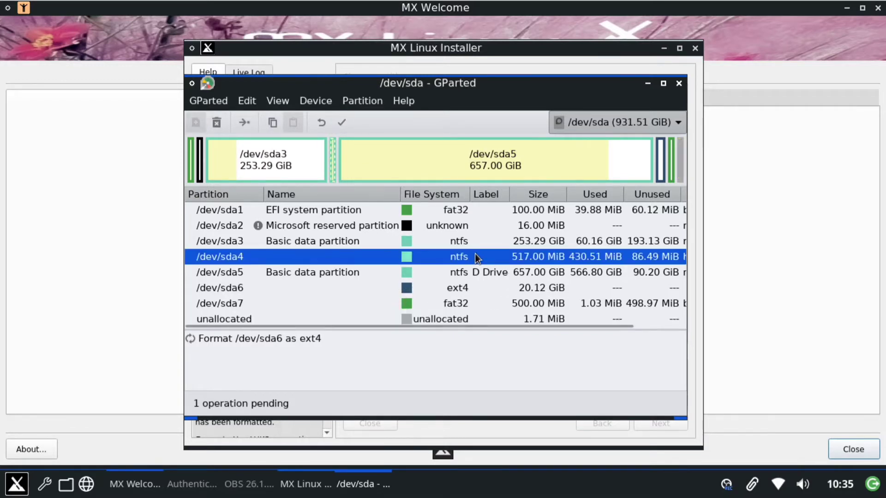
right_click(476, 255)
mouse_move(560, 315)
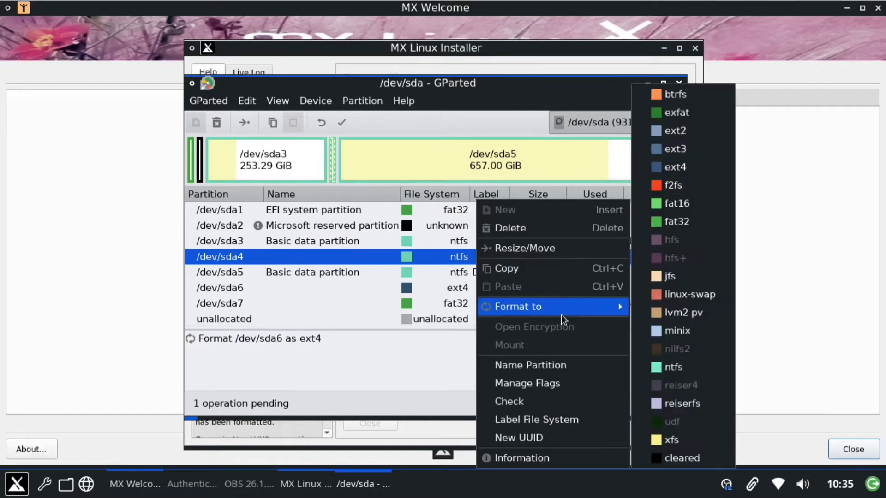
left_click(684, 173)
left_click(645, 316)
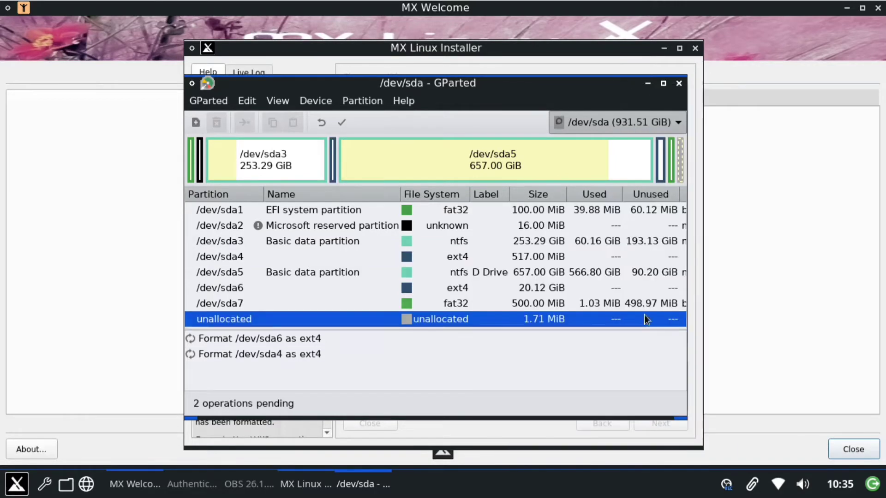
left_click(341, 123)
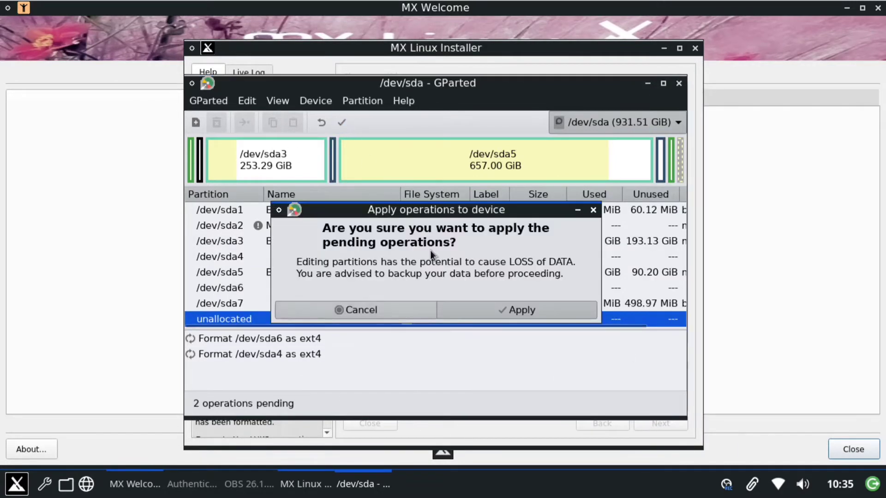
left_click(518, 314)
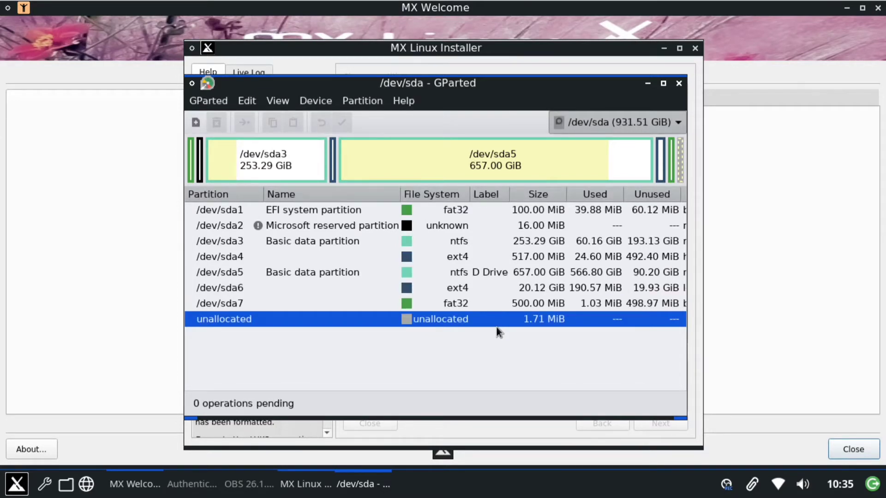
left_click(478, 285)
right_click(478, 285)
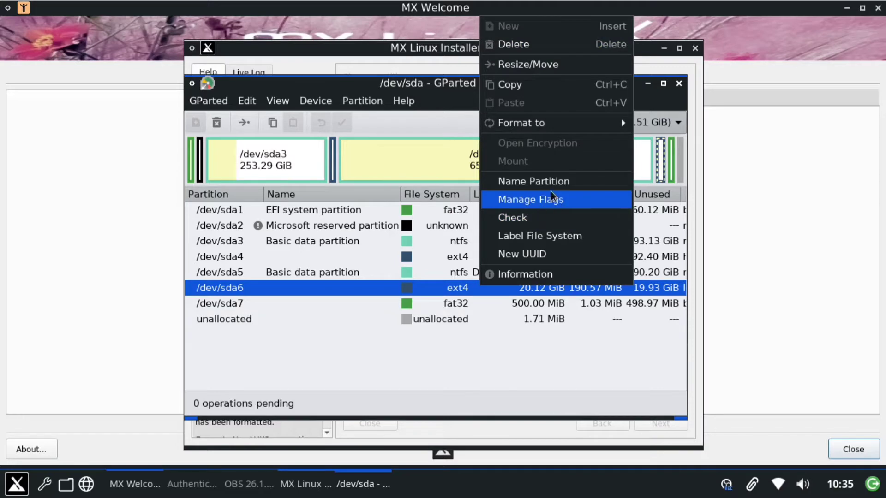
left_click(527, 359)
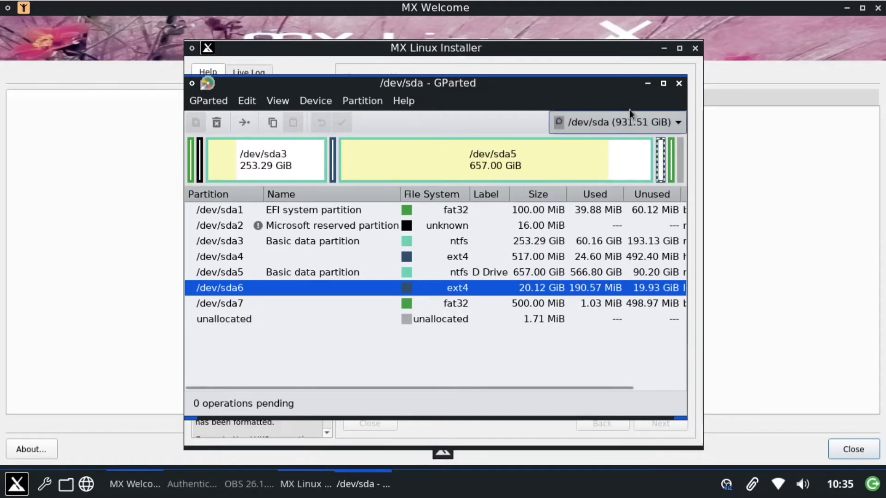
Close GParted and set the installer's sda4 partition to be used for boot.
left_click(678, 83)
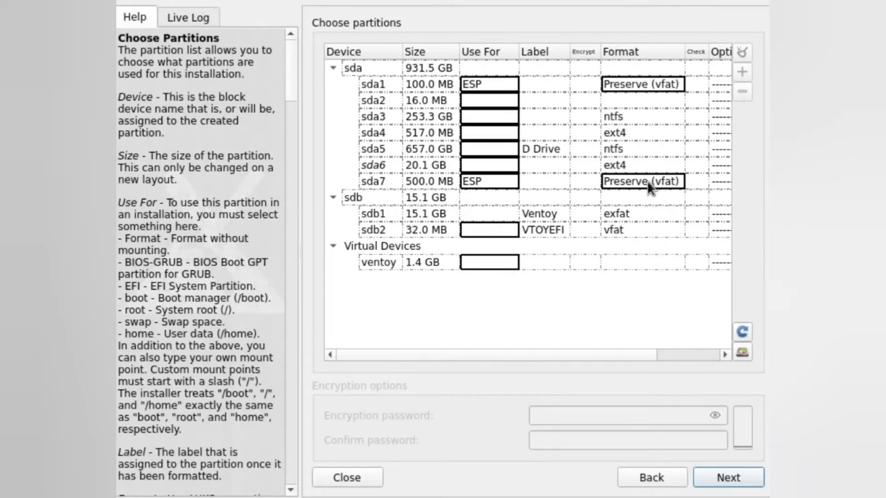
left_click(487, 131)
left_click(509, 133)
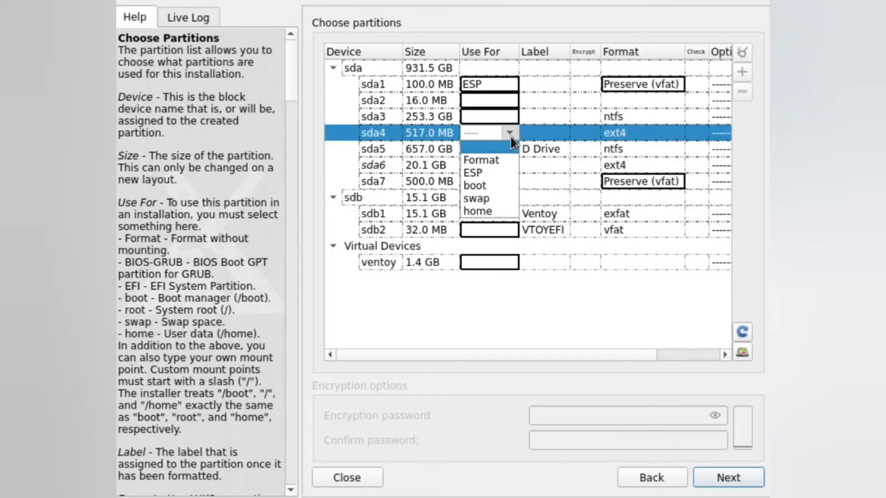
left_click(497, 185)
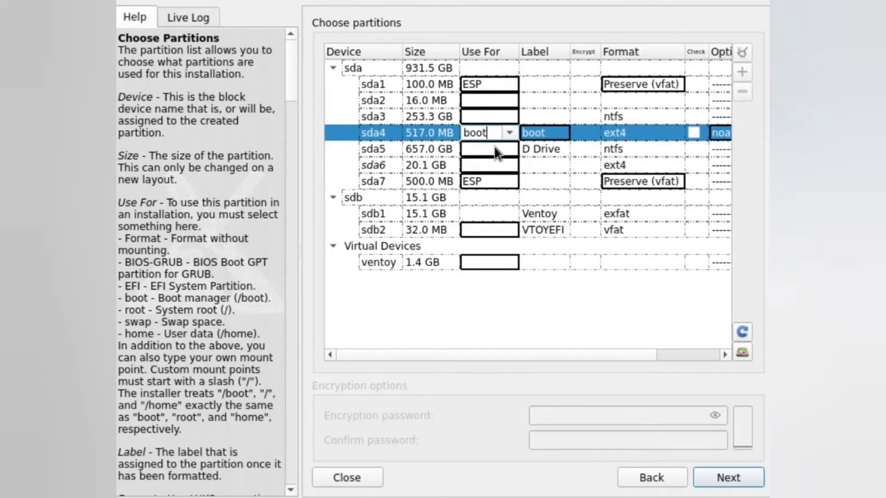
Set the sda6 partition to be used for root and confirm that the installer performs the requested partition actions.
left_click(491, 163)
left_click(510, 166)
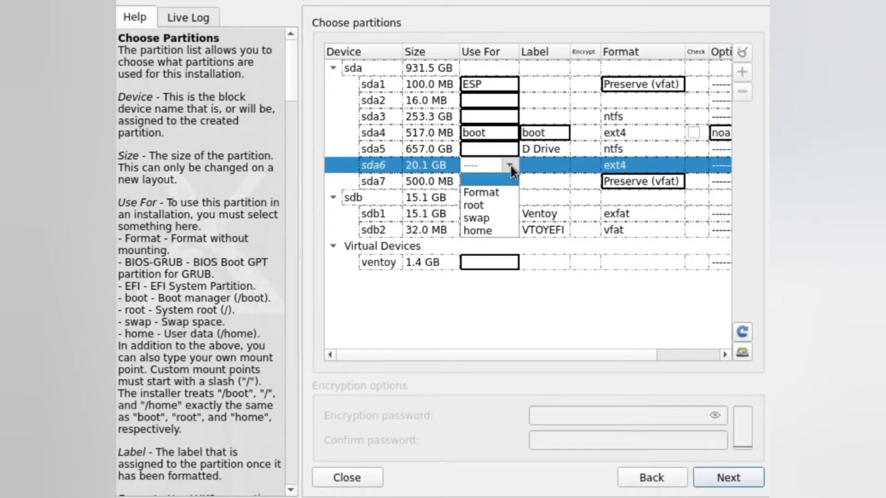
left_click(509, 207)
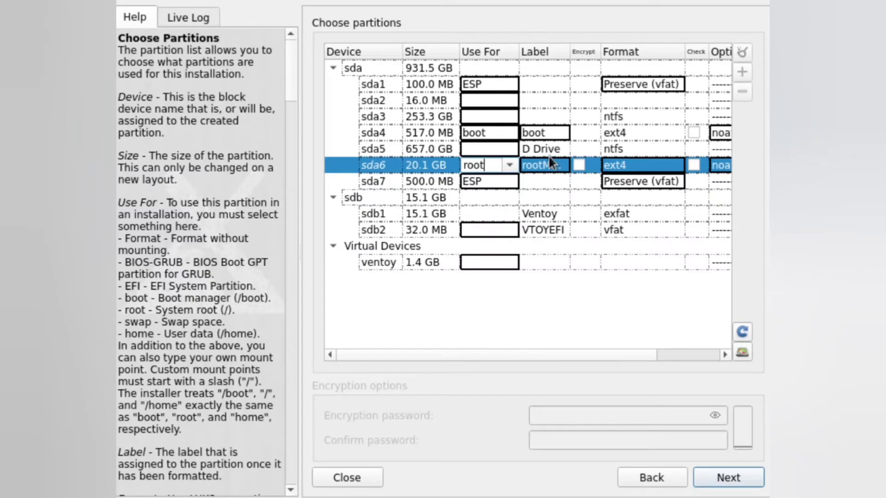
left_click(718, 473)
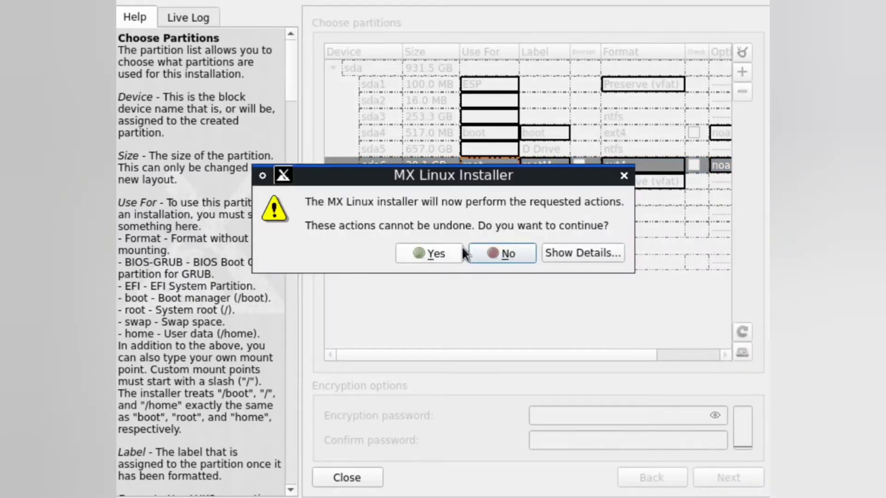
left_click(439, 253)
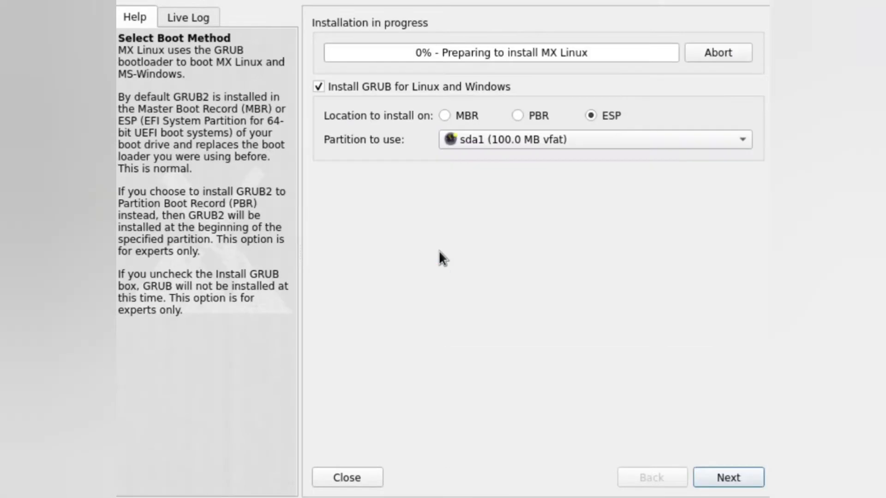
Keep the GRUB location as ESP on sda1 (100.0 MB vfat) and accept the default computer network names.
left_click(502, 139)
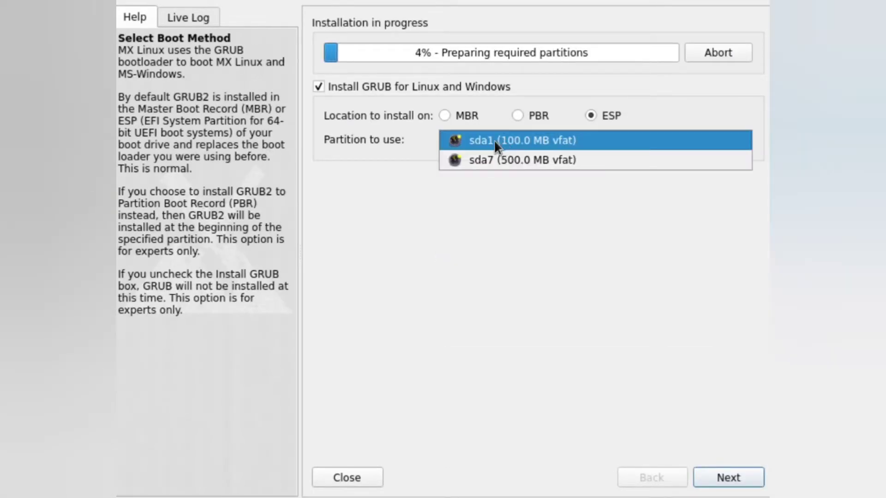
left_click(379, 193)
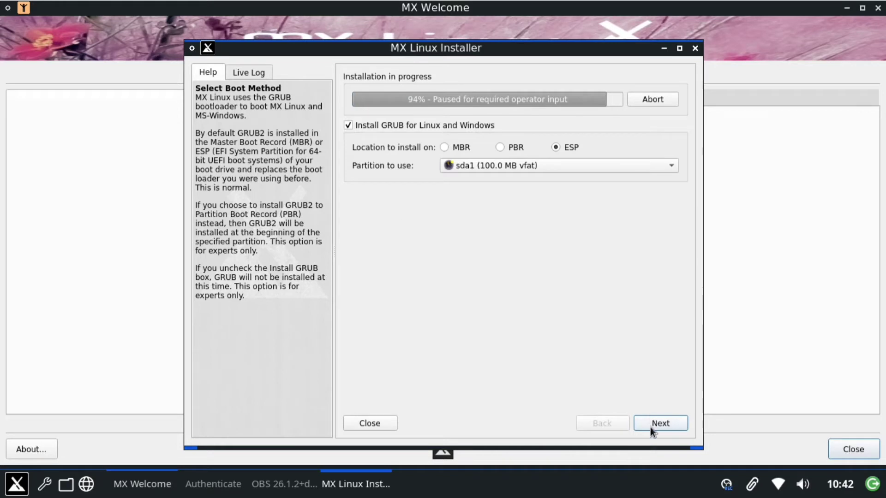
left_click(650, 425)
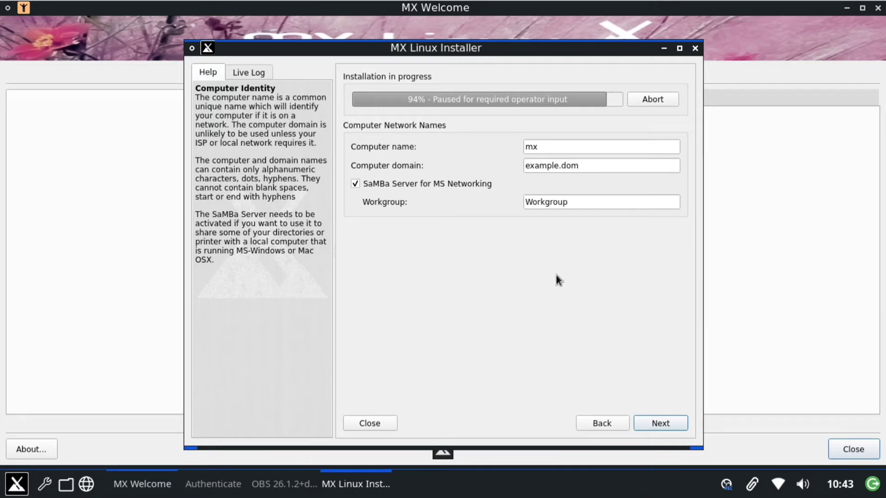
left_click(667, 424)
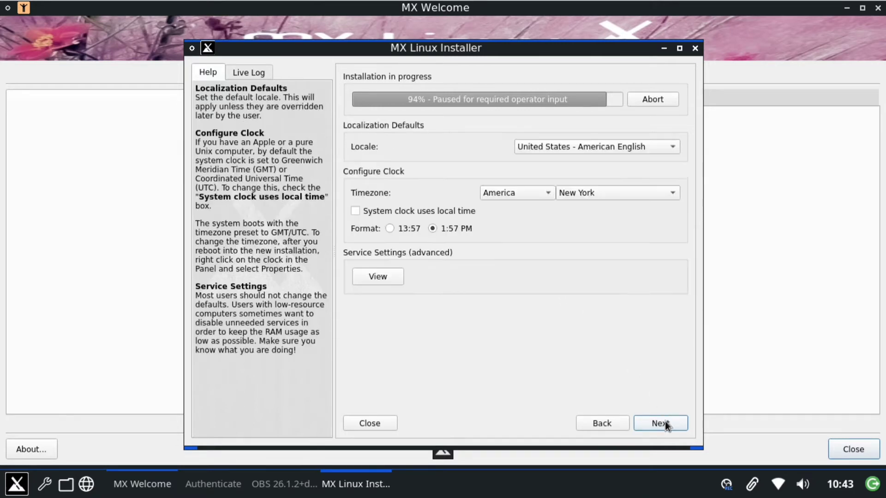
Set the default locale to United Kingdom - British English.
left_click(572, 153)
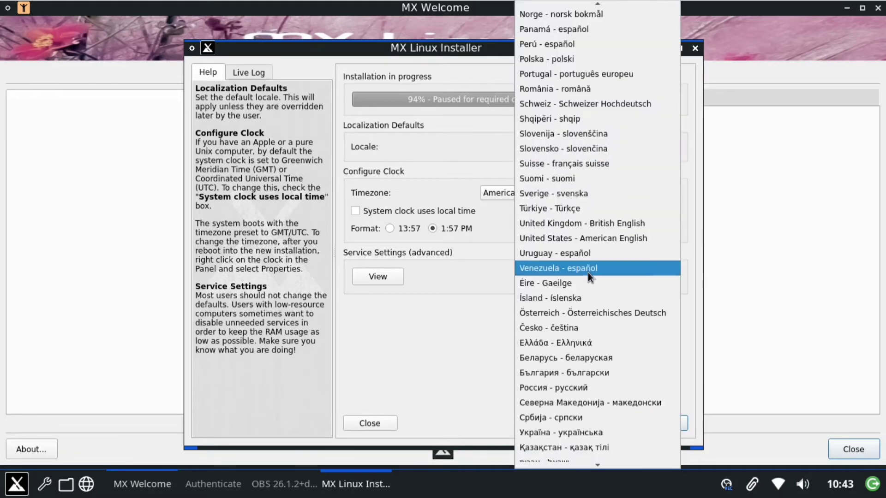
scroll(588, 276, "down", 1)
scroll(588, 276, "up", 2)
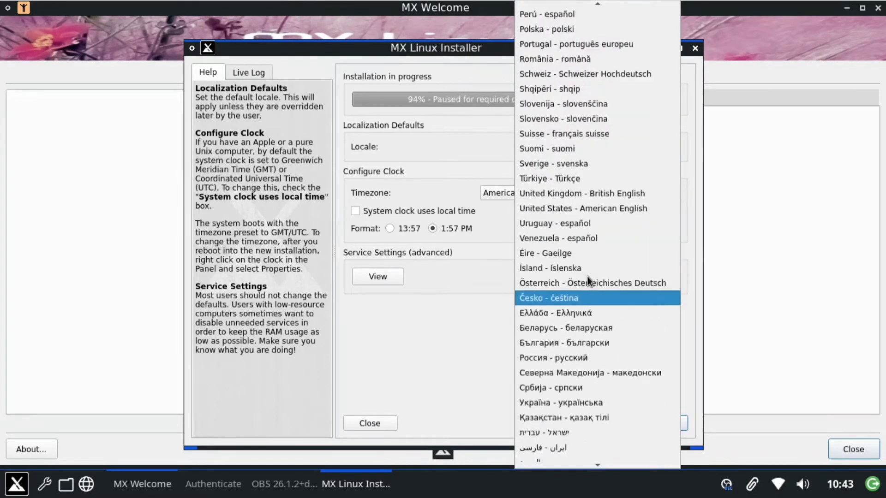
left_click(578, 192)
Set the timezone to Asia, Kolkata.
left_click(540, 195)
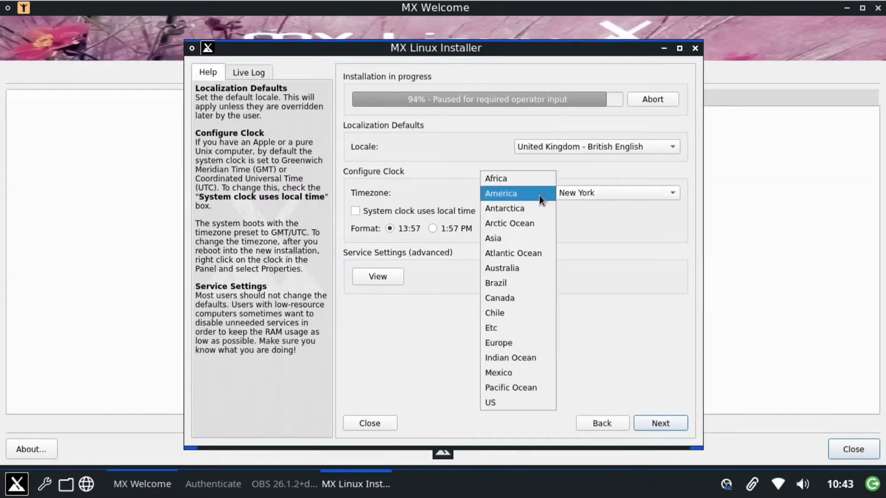
left_click(530, 238)
left_click(602, 194)
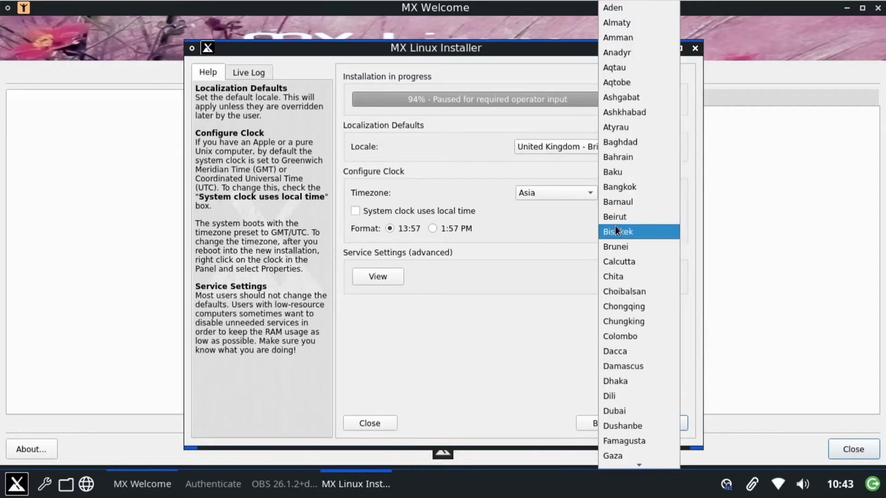
scroll(630, 416, "down", 2)
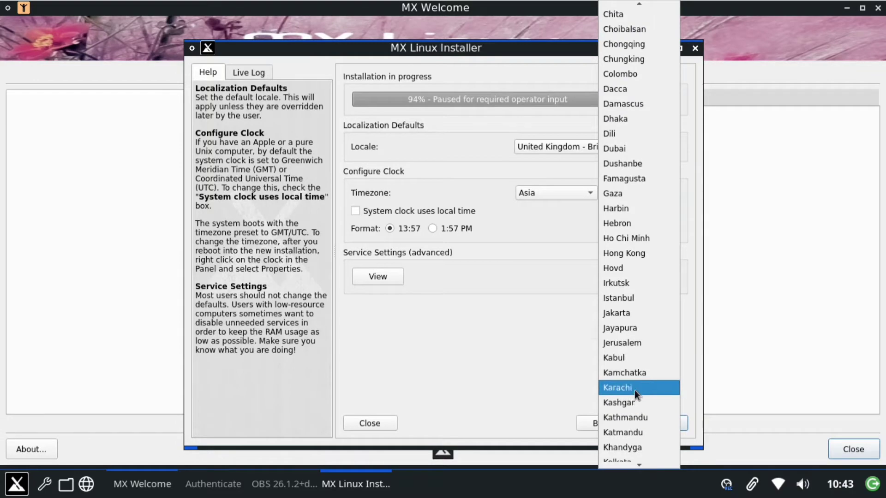
scroll(635, 389, "down", 2)
left_click(629, 371)
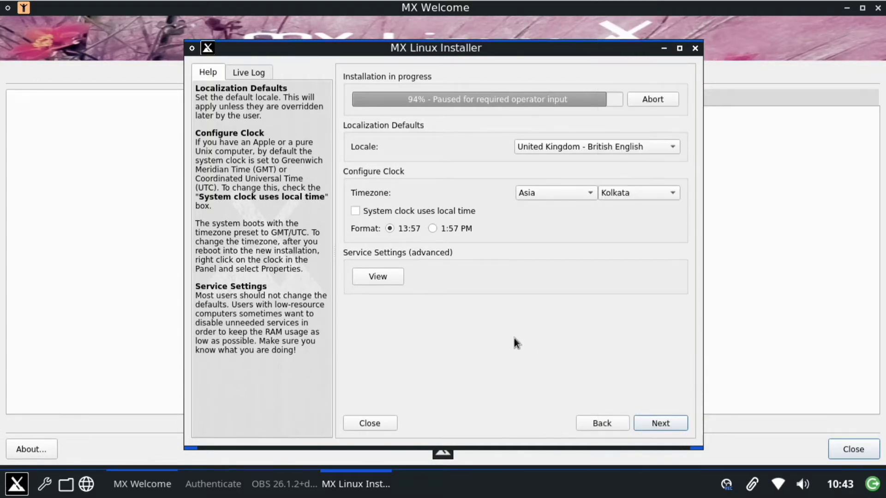
Create the default user account with the login name shakeuptech, enter and confirm the user password, and continue the installation.
left_click(660, 424)
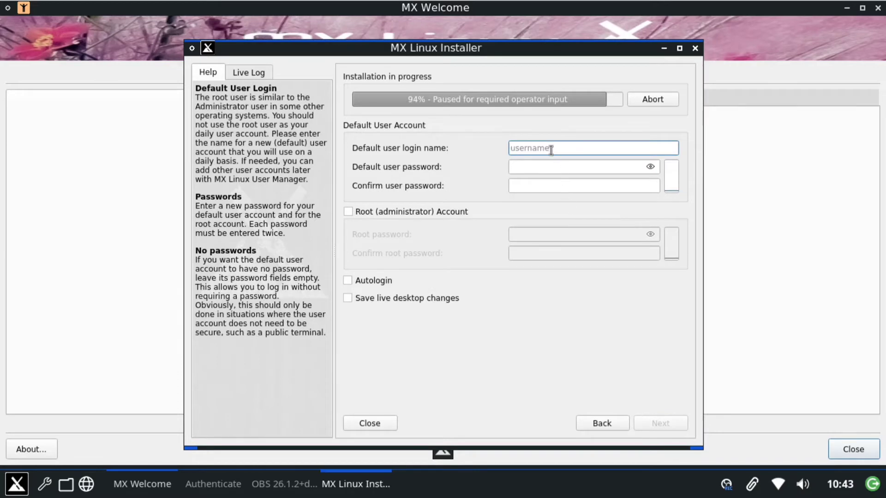
type("shak")
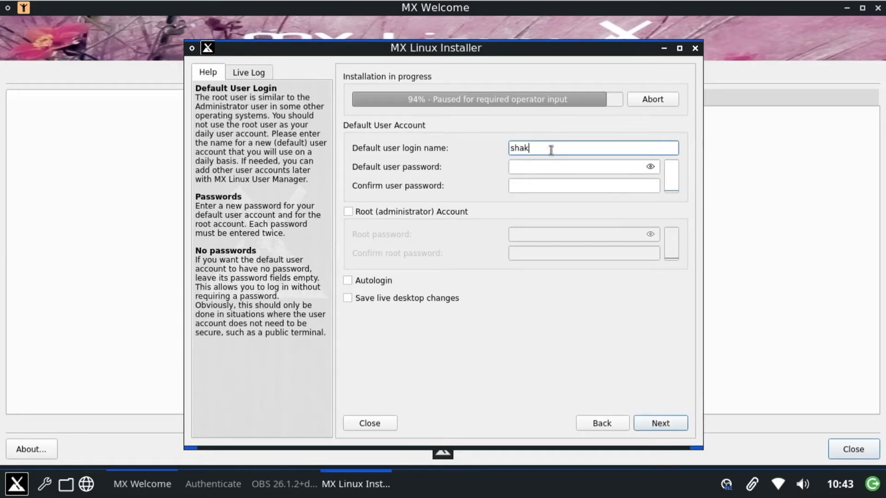
type("eupterch")
left_click(528, 169)
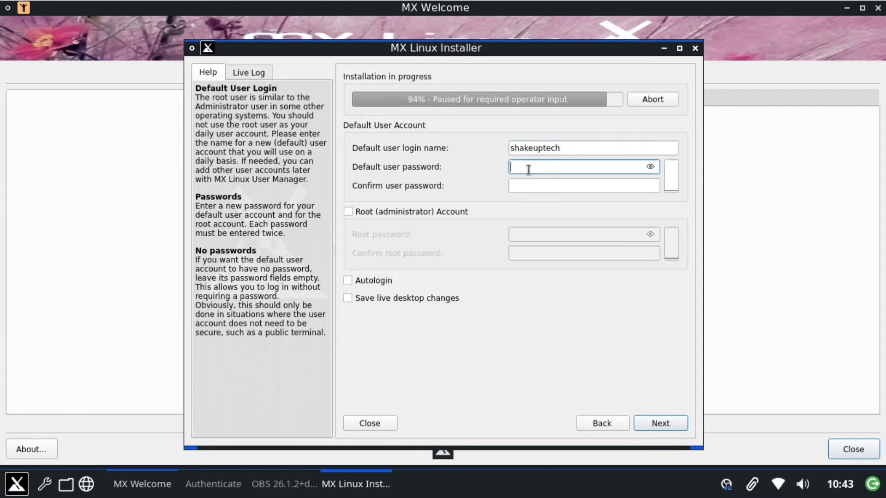
type("******")
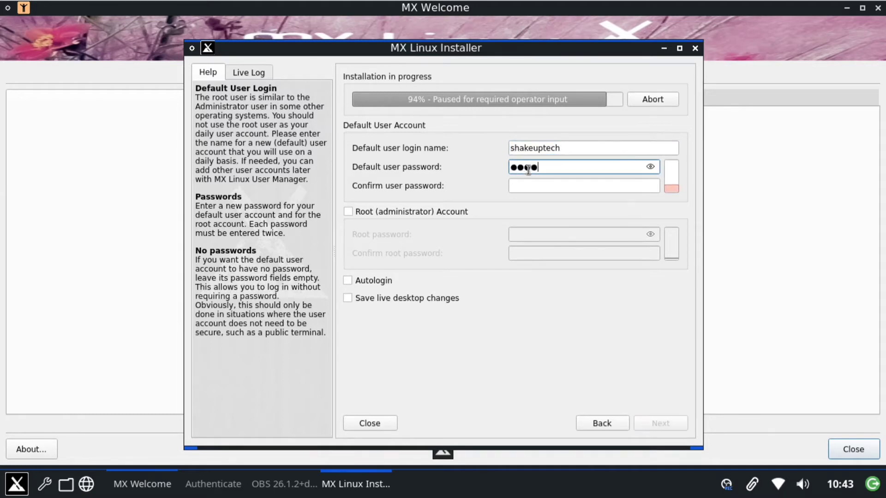
left_click(542, 184)
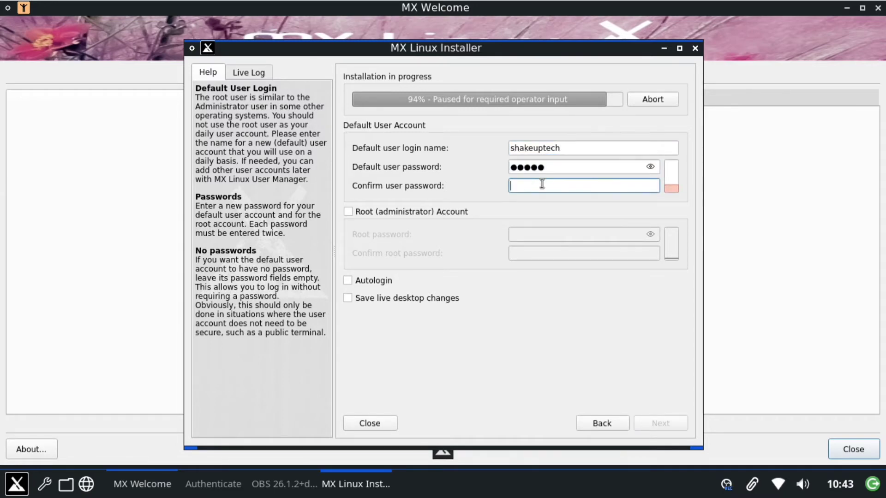
type("*****")
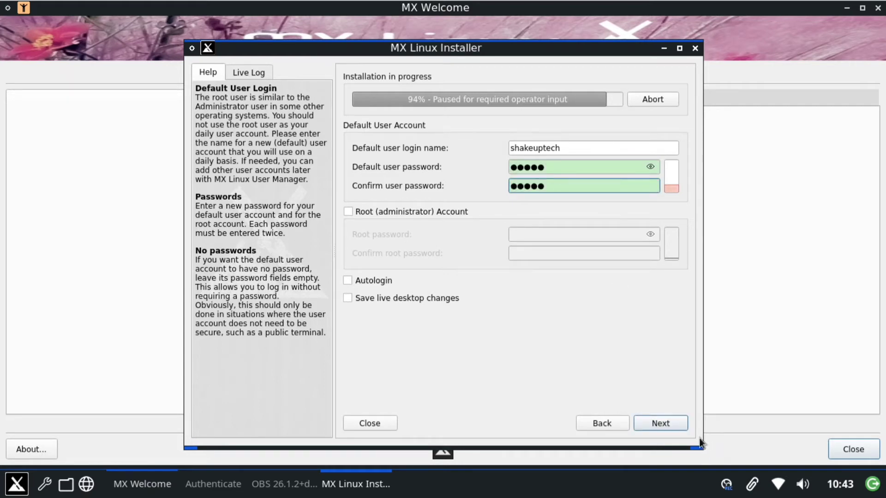
left_click(656, 423)
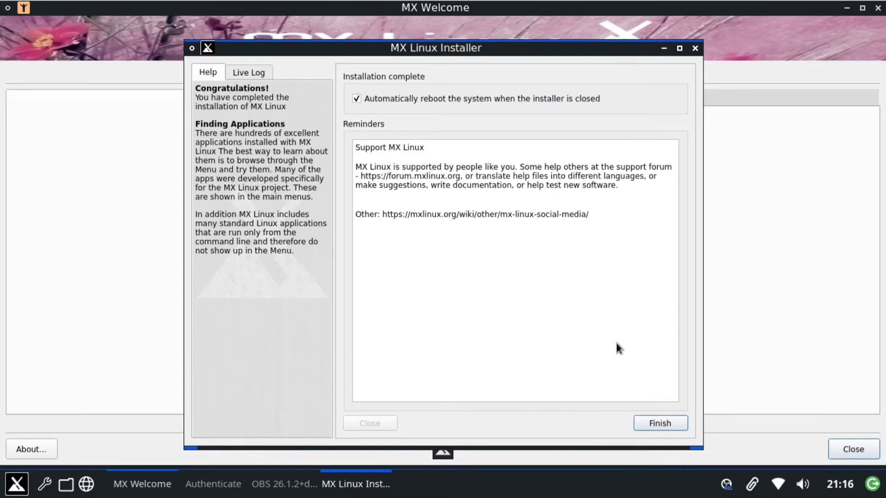
Finish the completed MX Linux installer and restart into the installed system.
left_click(384, 94)
left_click(660, 424)
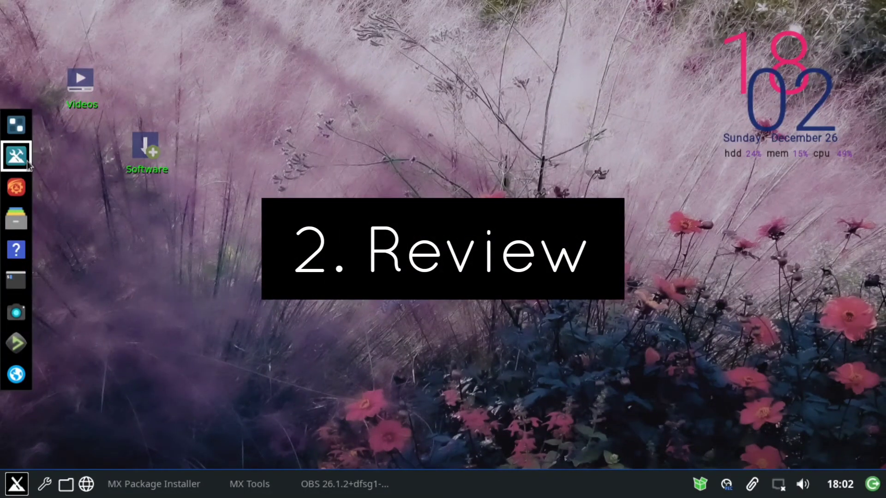
Browse the list of installed programs in the application launcher and close it.
left_click(20, 125)
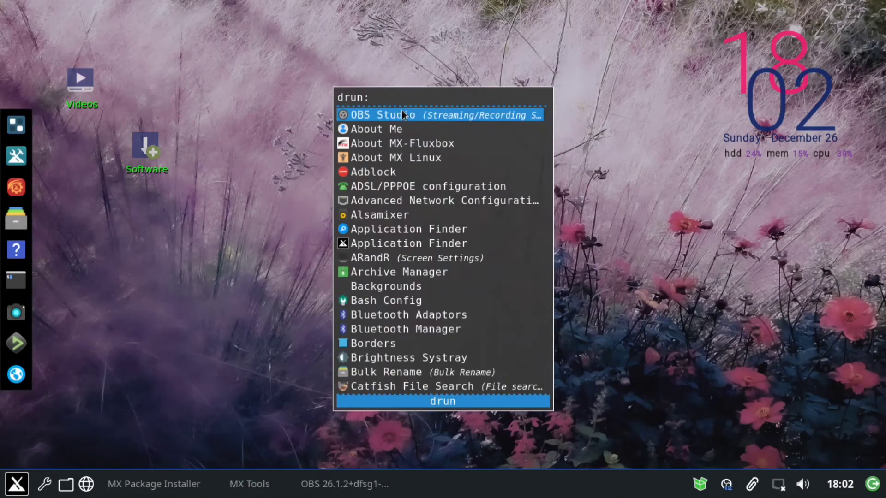
scroll(445, 261, "down", 20)
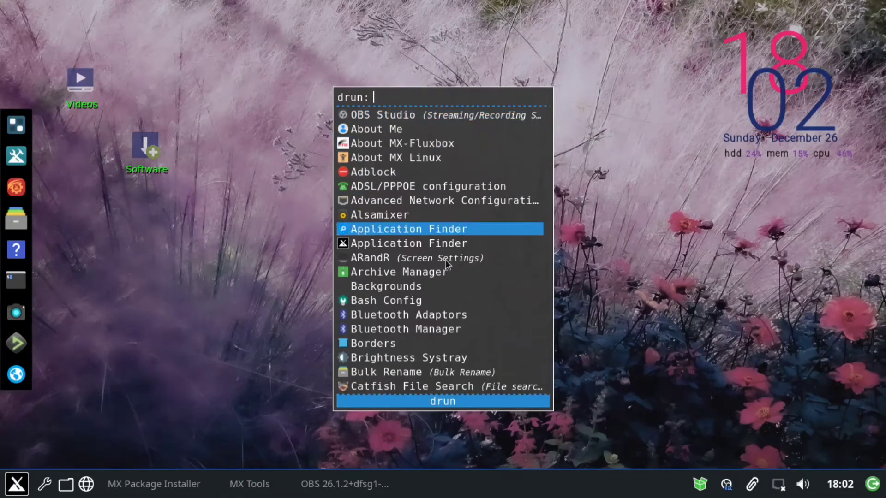
scroll(445, 259, "down", 20)
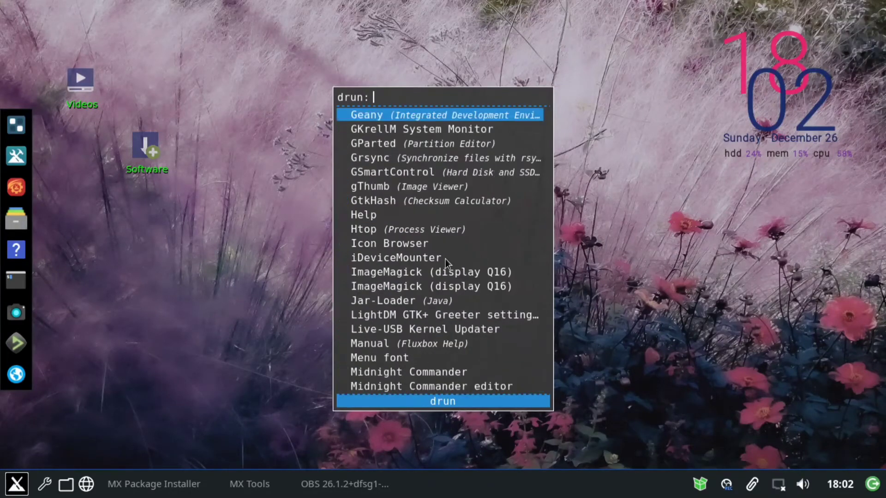
scroll(445, 259, "down", 3)
left_click(202, 268)
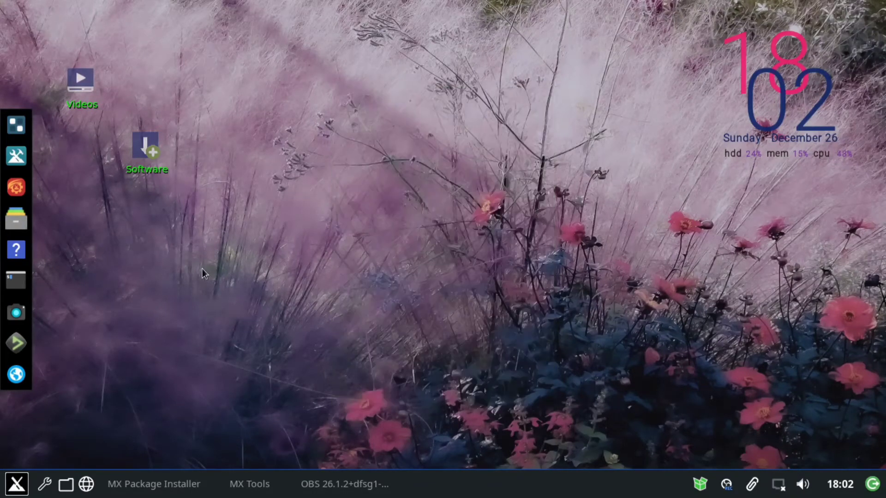
Bring up the application launcher again and open About MX Linux.
key("super+space")
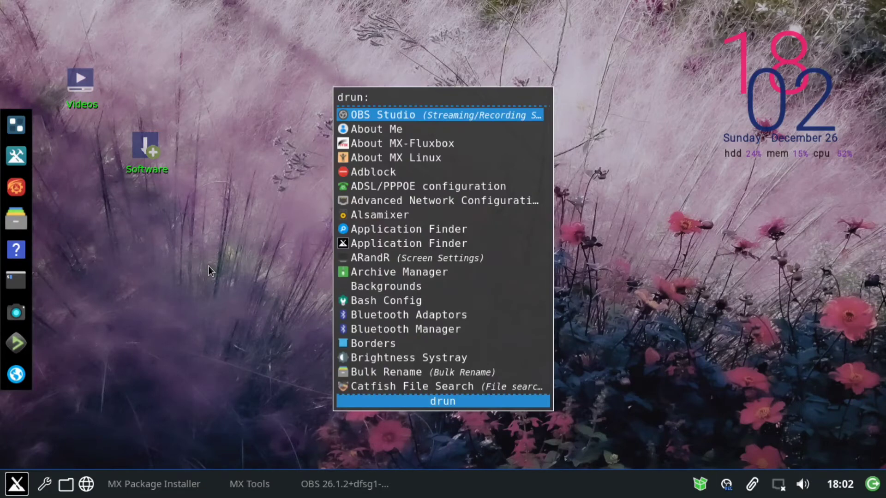
left_click(222, 264)
key("super+space")
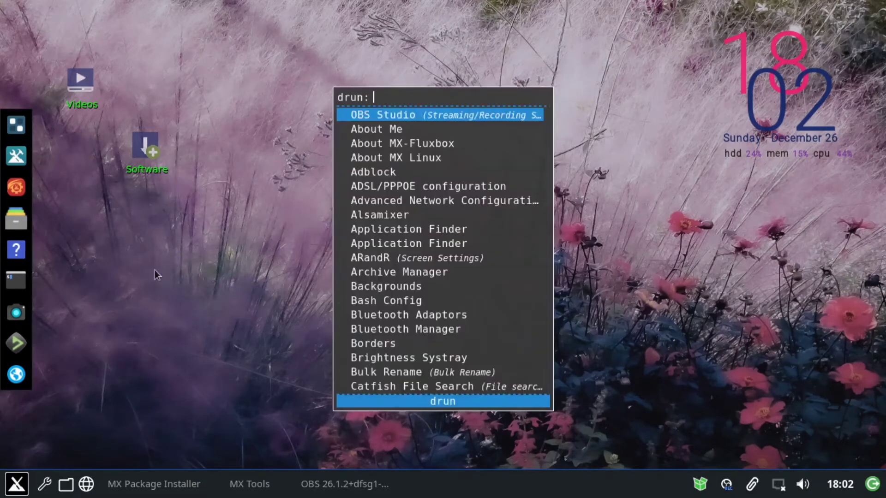
left_click(431, 159)
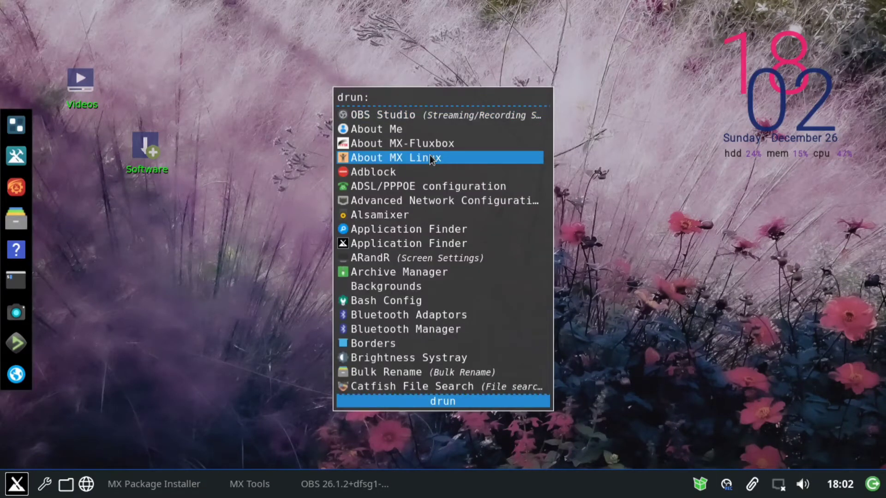
left_click(431, 159)
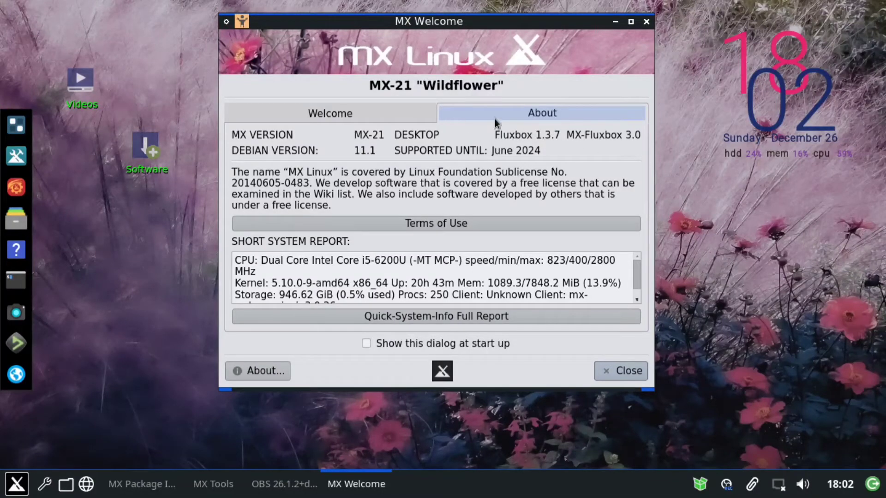
Examine the Welcome and About information, including the short system report, and close MX Welcome.
left_click(327, 108)
left_click(518, 110)
scroll(450, 263, "down", 1)
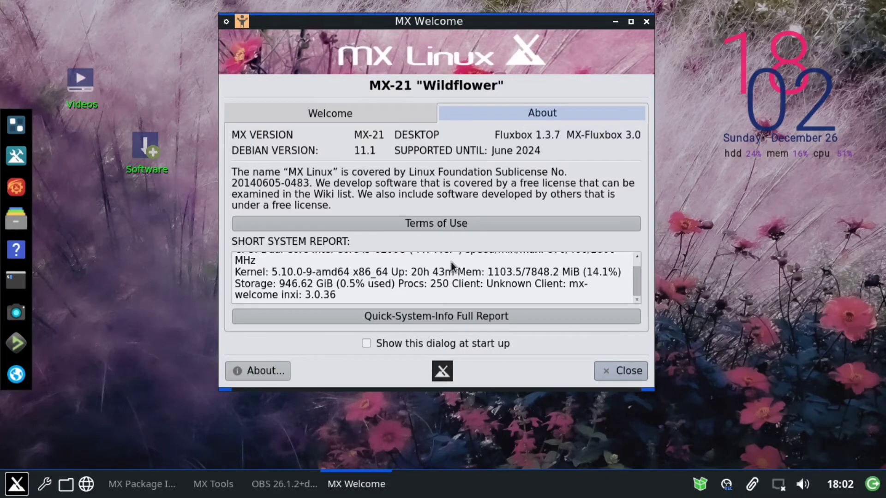
scroll(450, 262, "up", 1)
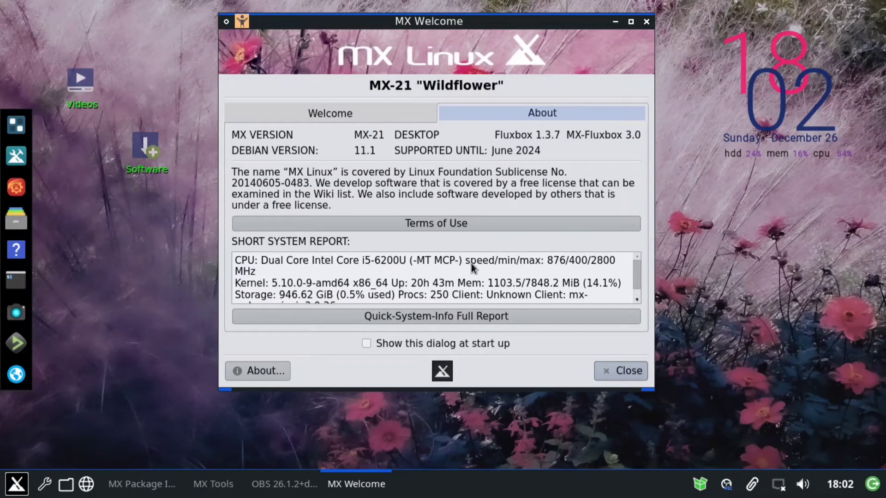
scroll(511, 257, "down", 1)
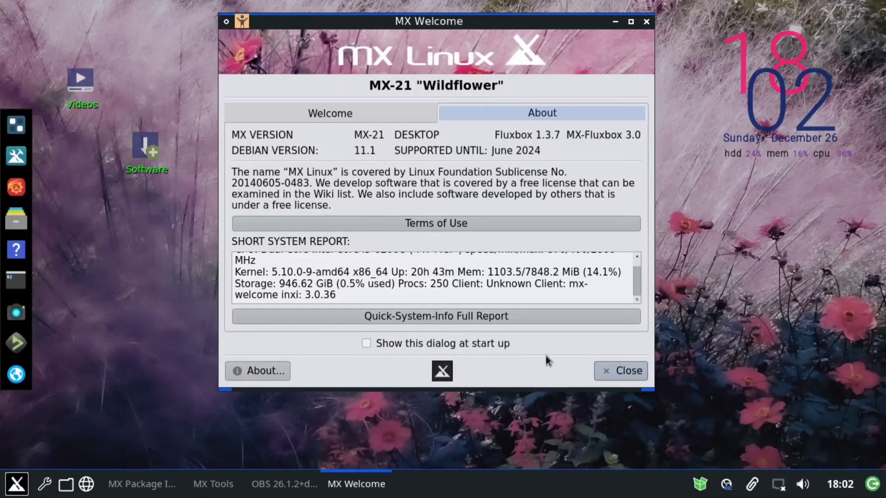
left_click(639, 376)
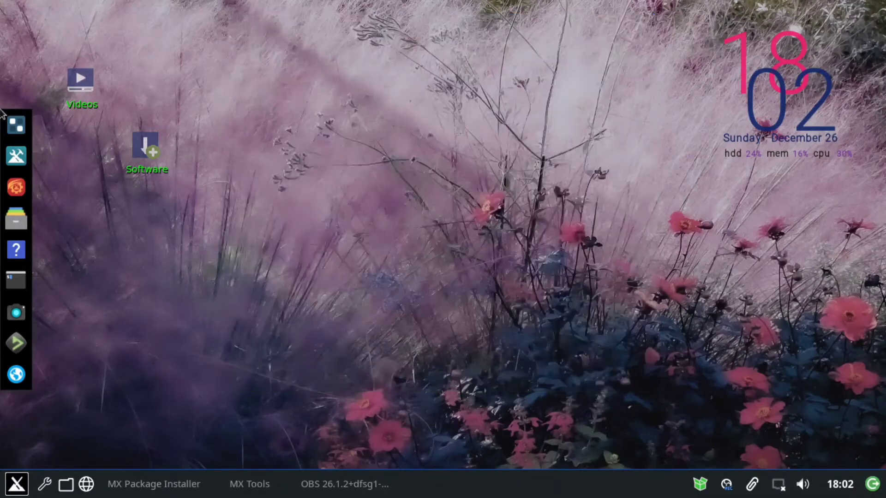
Launch the Firefox web browser and try to load youtube.com from the address suggestions.
left_click(24, 124)
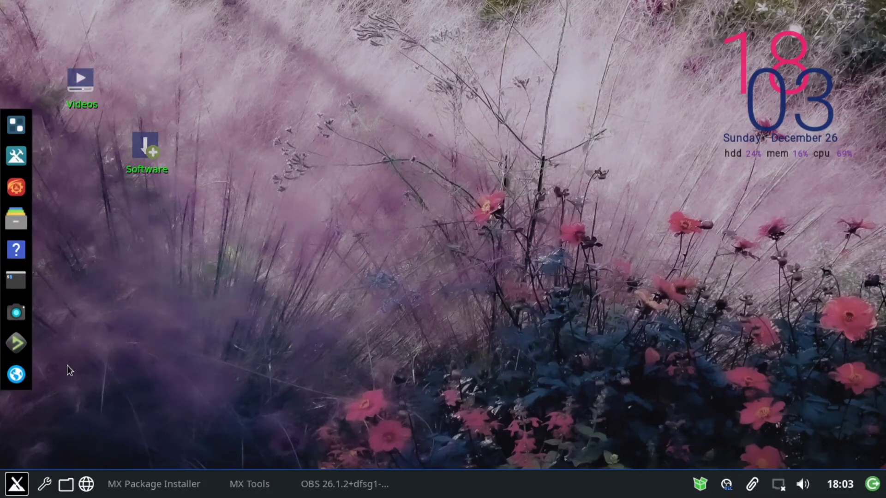
left_click(16, 379)
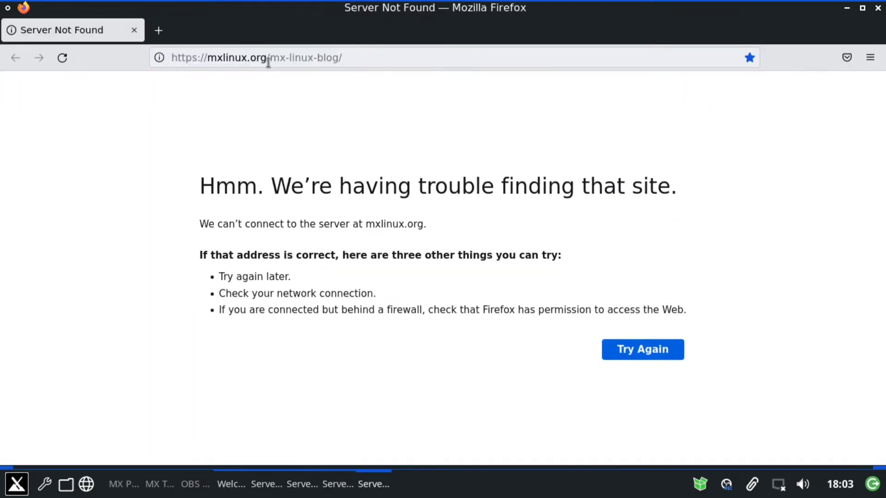
left_click(268, 62)
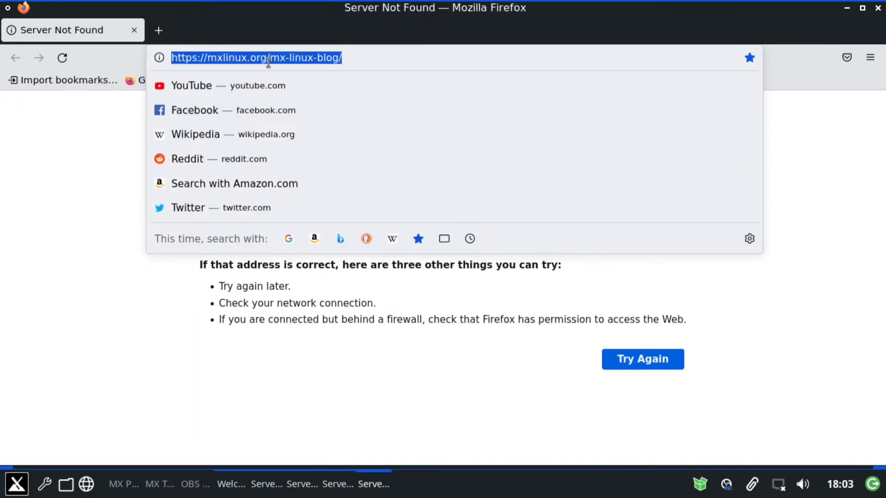
left_click(287, 86)
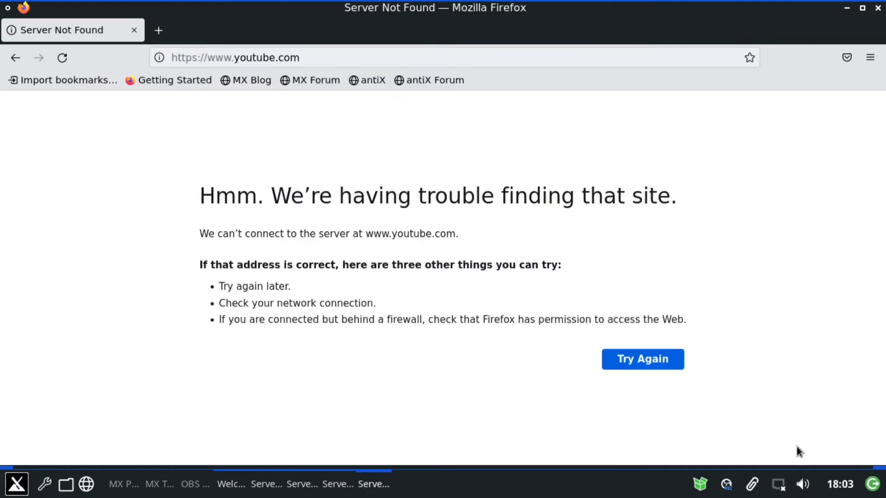
Connect to the Wi-Fi network HOGWARTS 2_4G by entering its Wi-Fi password.
left_click(779, 484)
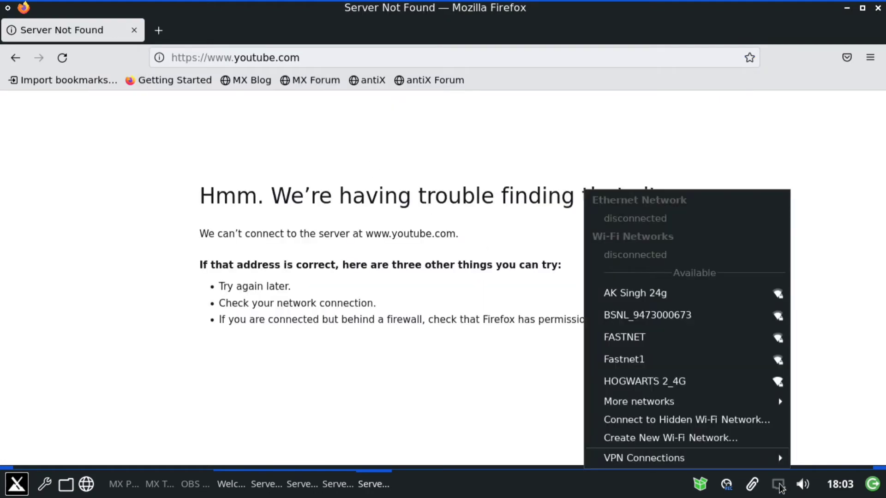
left_click(745, 386)
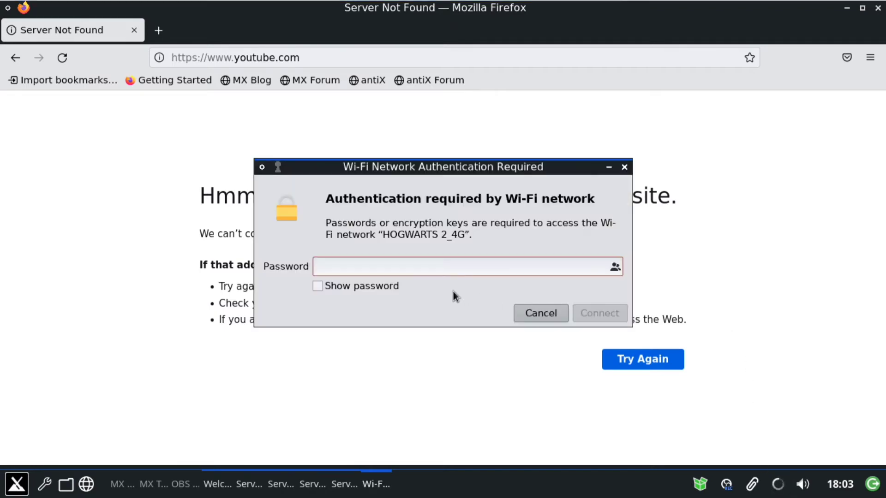
left_click(377, 267)
type("a")
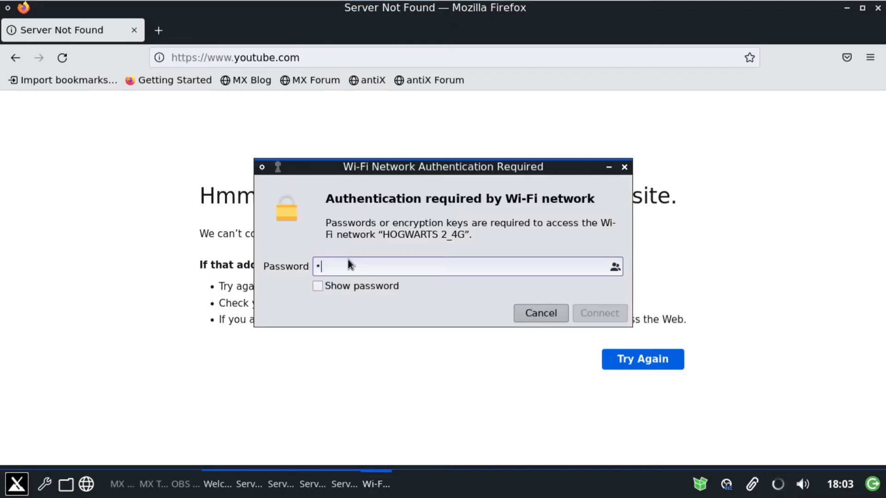
type("aaaaaaaaa")
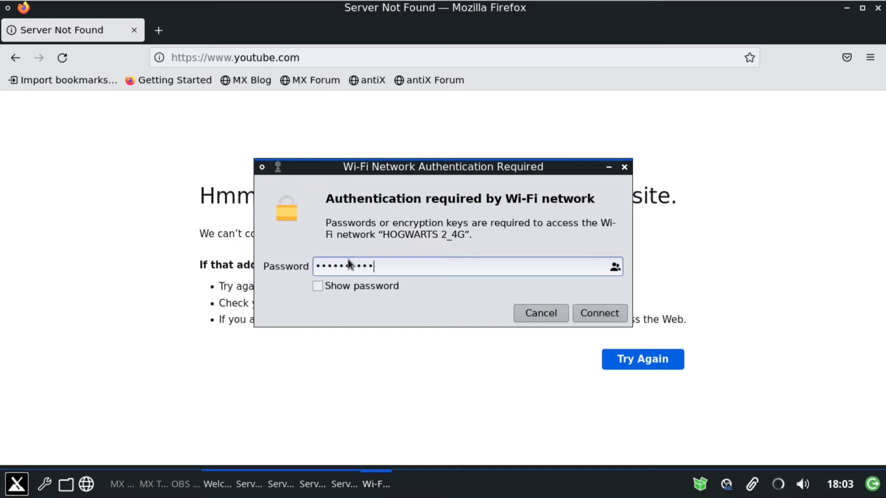
type("aaaa")
key("Return")
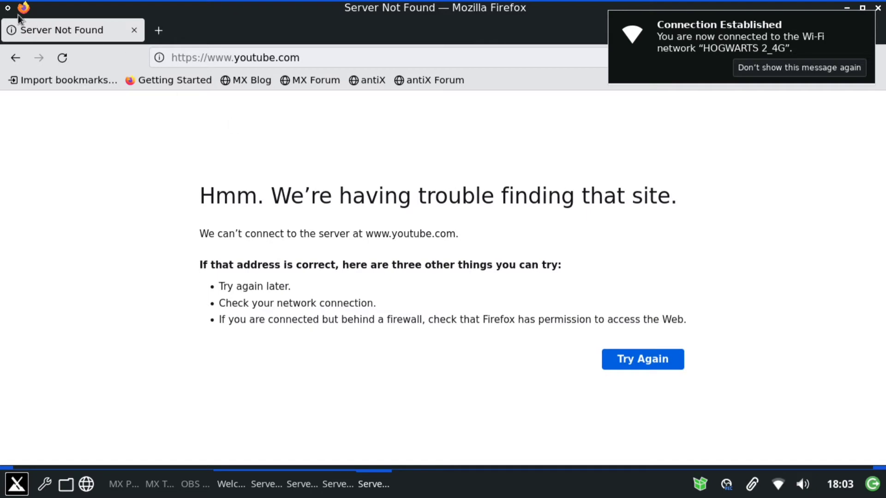
Go back to the MX Linux Blog page, look through it and minimize all open Firefox windows.
left_click(8, 59)
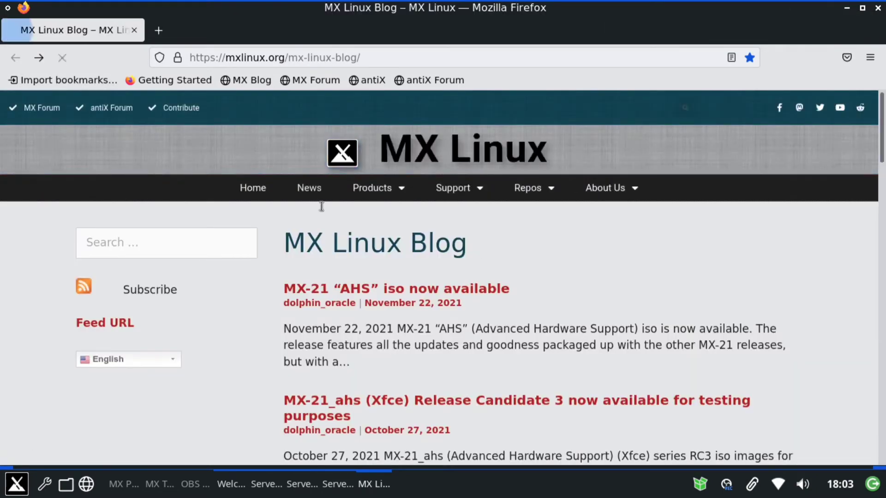
scroll(511, 152, "down", 5)
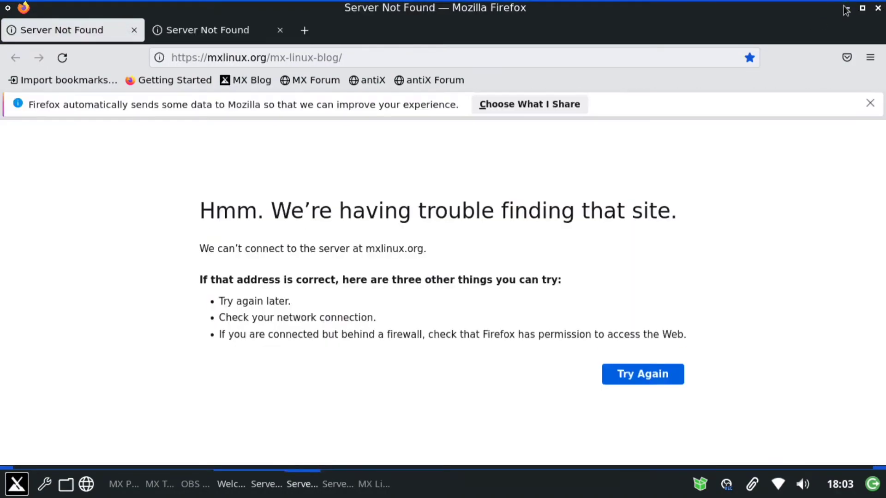
left_click(846, 8)
left_click(846, 8)
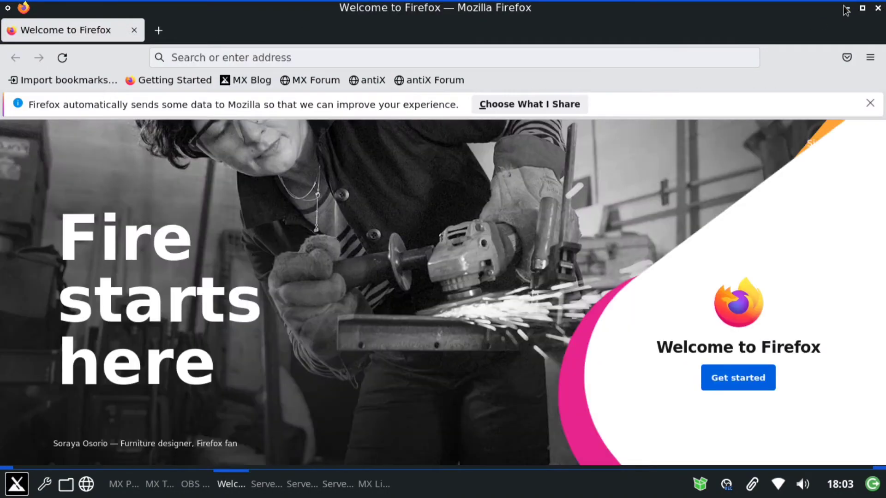
left_click(846, 9)
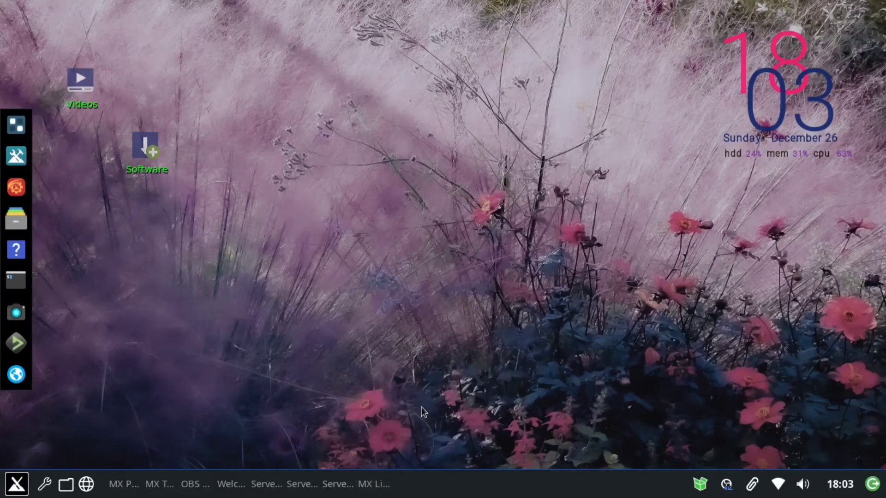
Open the Settings manager for MX-Linux Fluxbox and maximize its window.
left_click(20, 184)
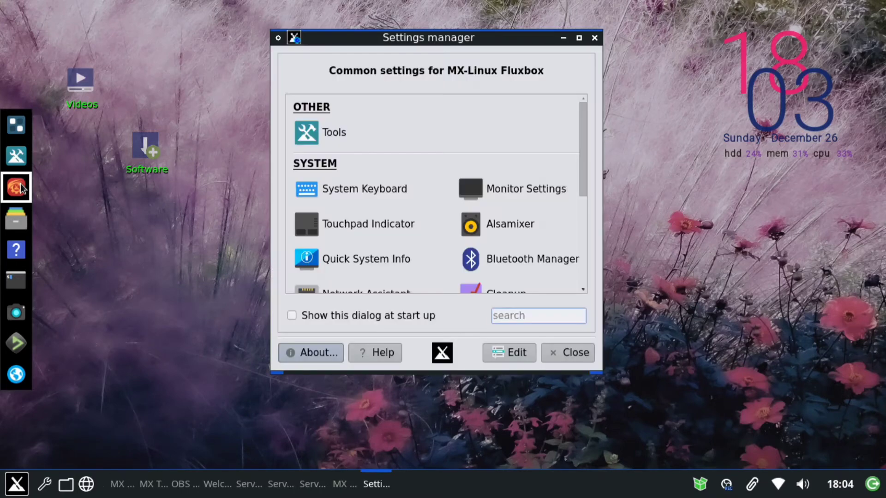
left_click(578, 39)
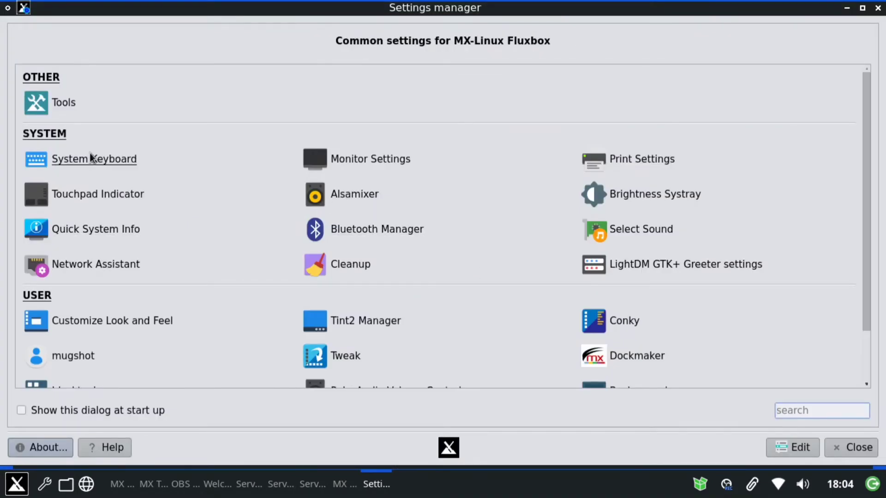
Open the Tint2 Manager from the Settings manager and look through its list of panel configurations.
scroll(475, 204, "down", 3)
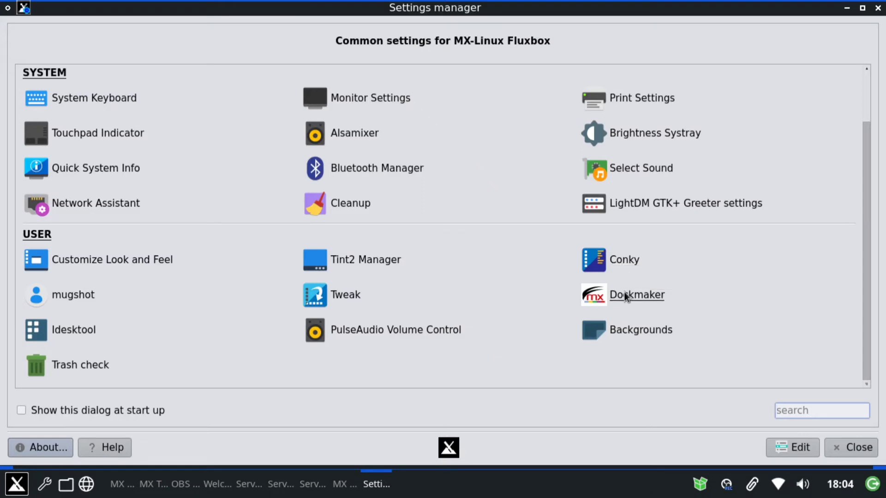
left_click(333, 259)
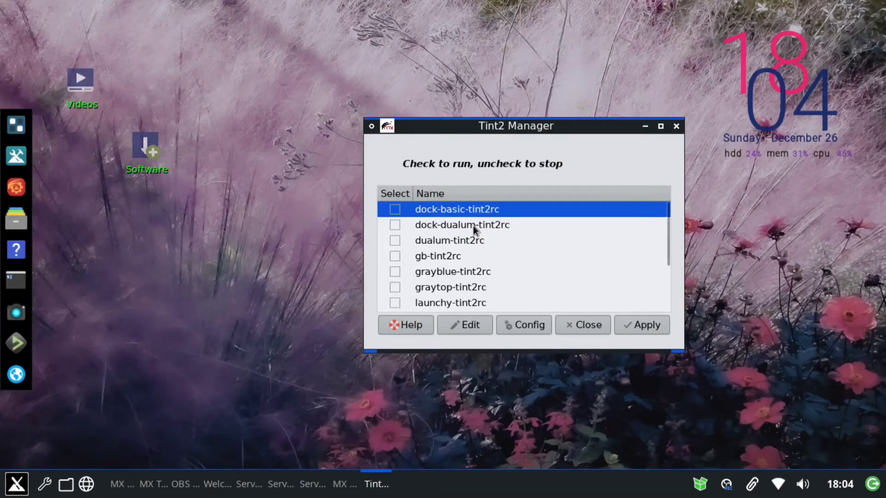
scroll(544, 245, "down", 5)
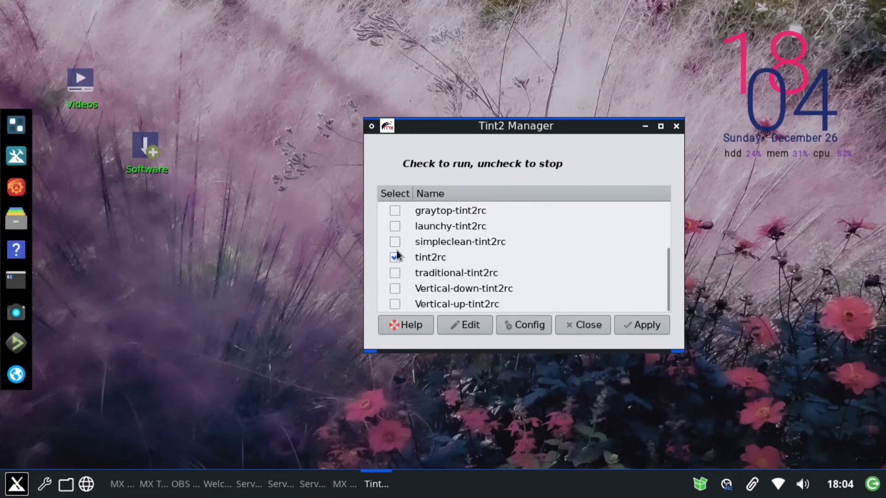
scroll(536, 296, "up", 5)
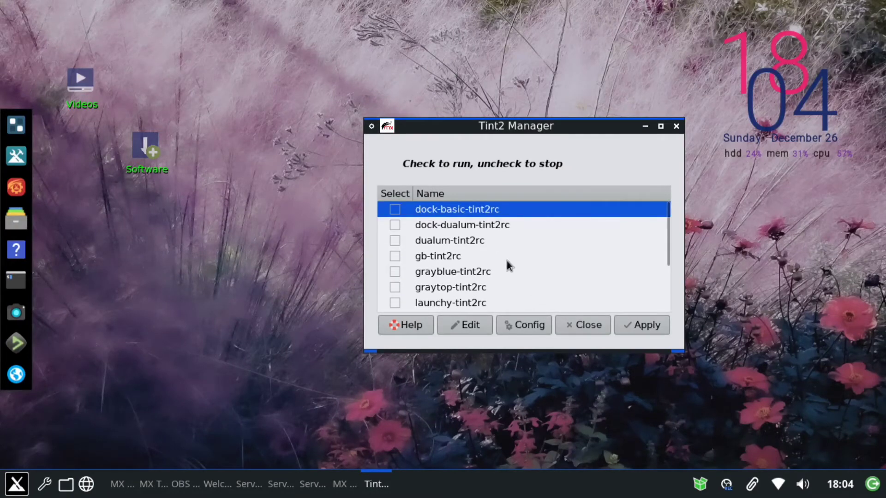
Enable the dock-dualum-tint2rc panel, disable tint2rc and apply the selection in Tint2 Manager.
left_click(483, 226)
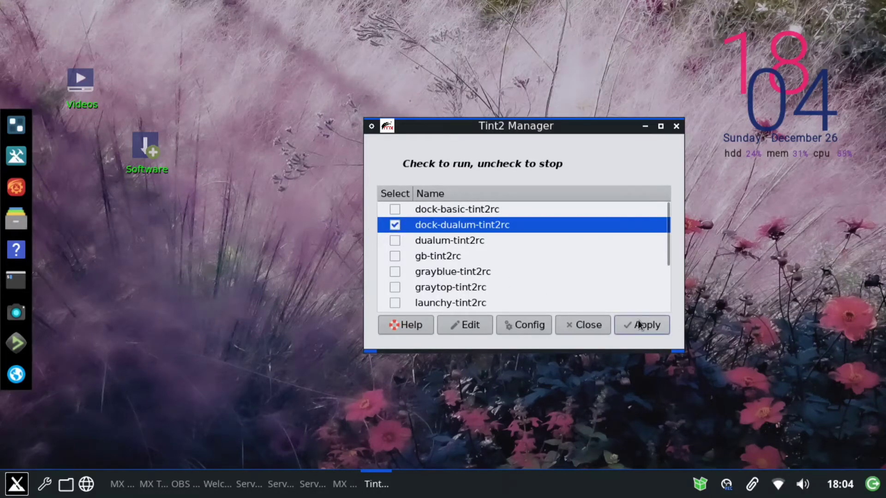
left_click(638, 321)
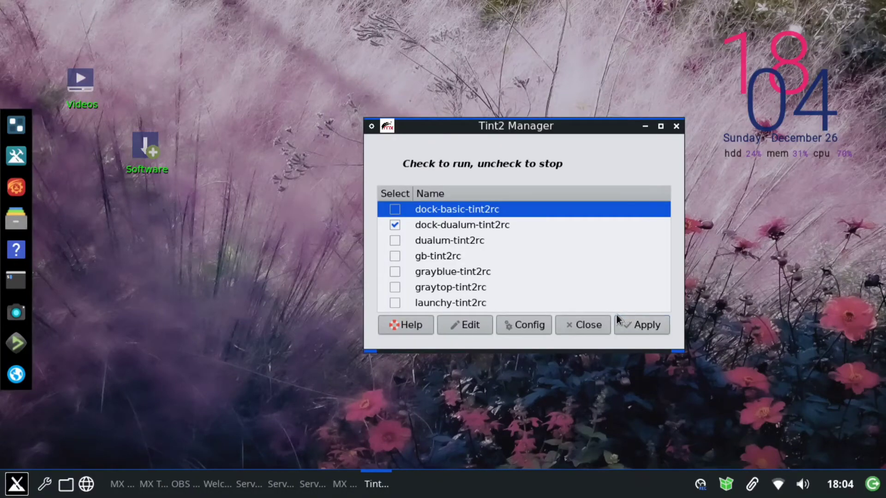
scroll(545, 275, "down", 2)
left_click(393, 293)
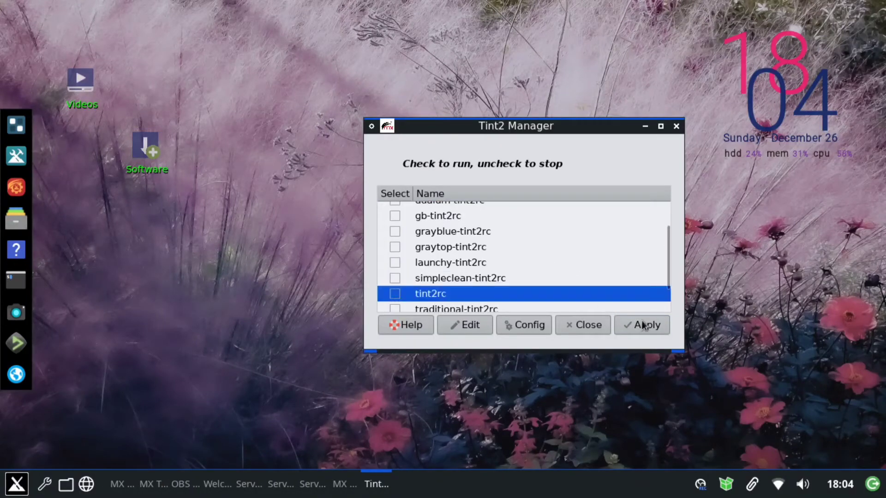
left_click(658, 324)
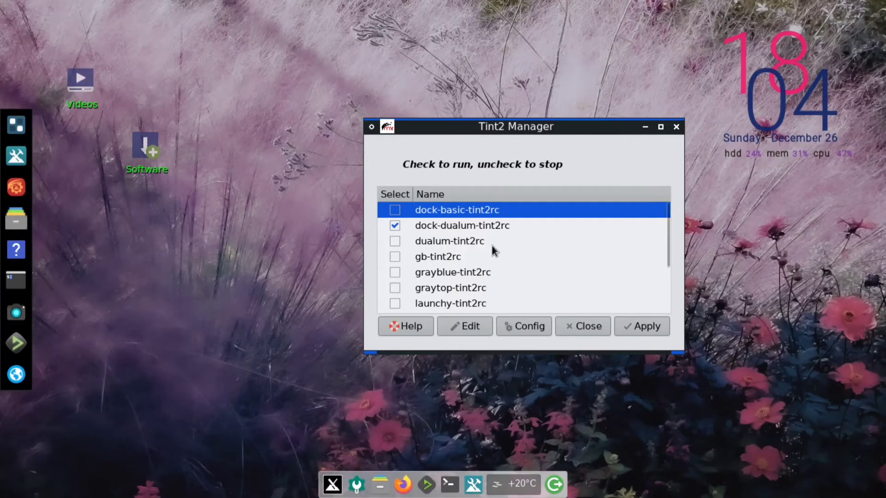
Switch the panel from dock-dualum-tint2rc to grayblue-tint2rc and apply the change.
left_click(392, 268)
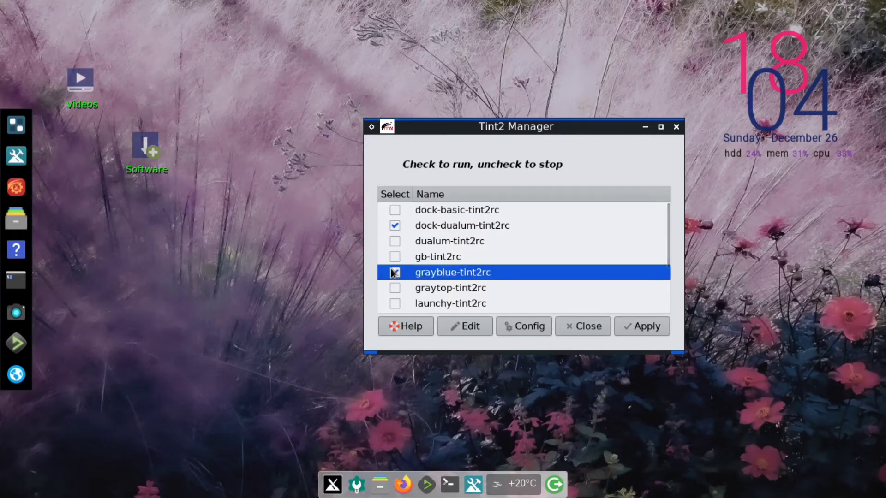
left_click(393, 223)
left_click(638, 325)
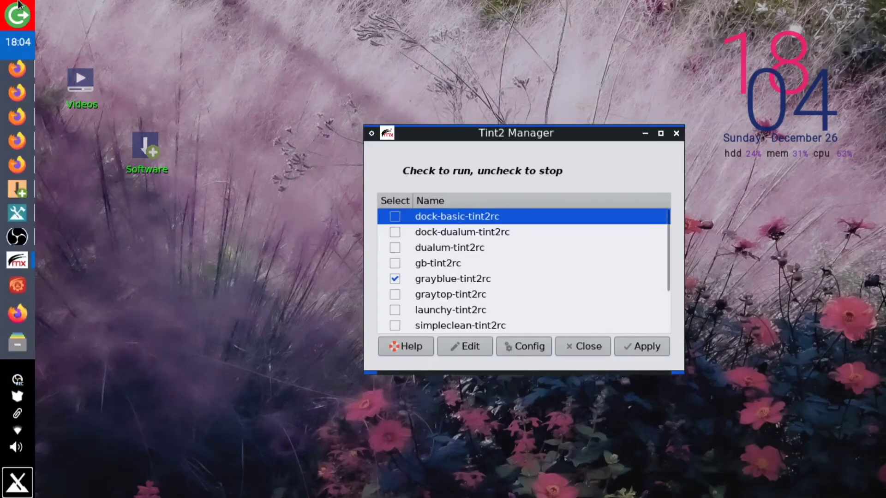
Close all open Firefox windows from the panel, confirming that their multiple tabs may be closed.
right_click(19, 79)
right_click(23, 77)
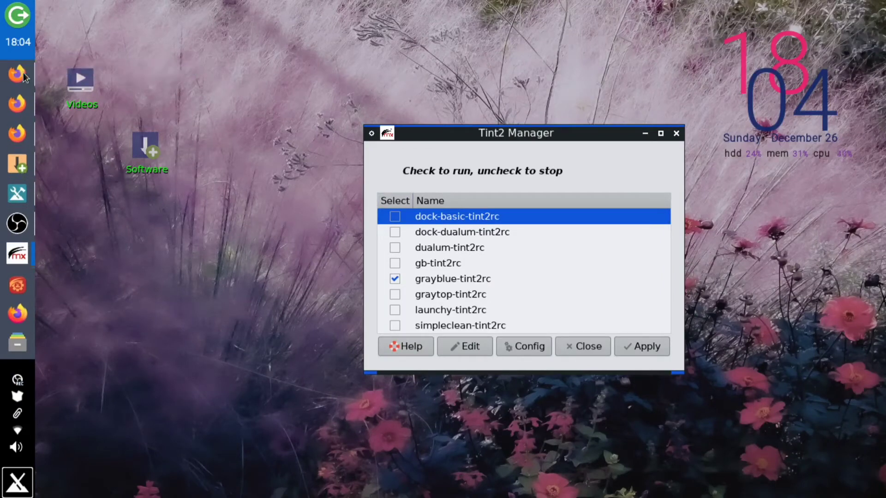
right_click(24, 76)
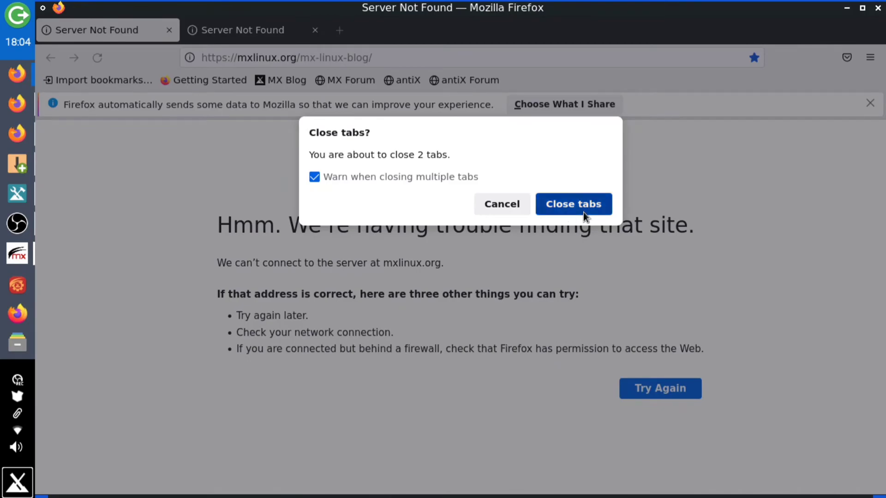
left_click(583, 212)
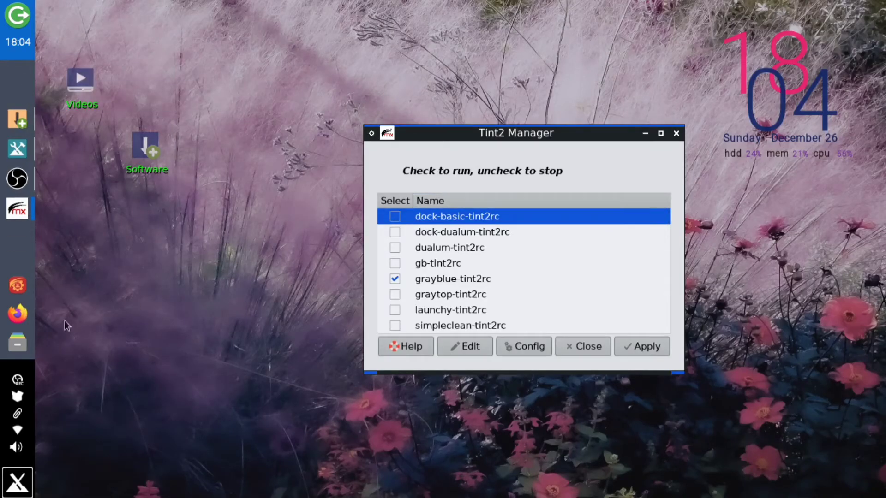
Replace the grayblue-tint2rc panel with launchy-tint2rc and apply it.
left_click(396, 279)
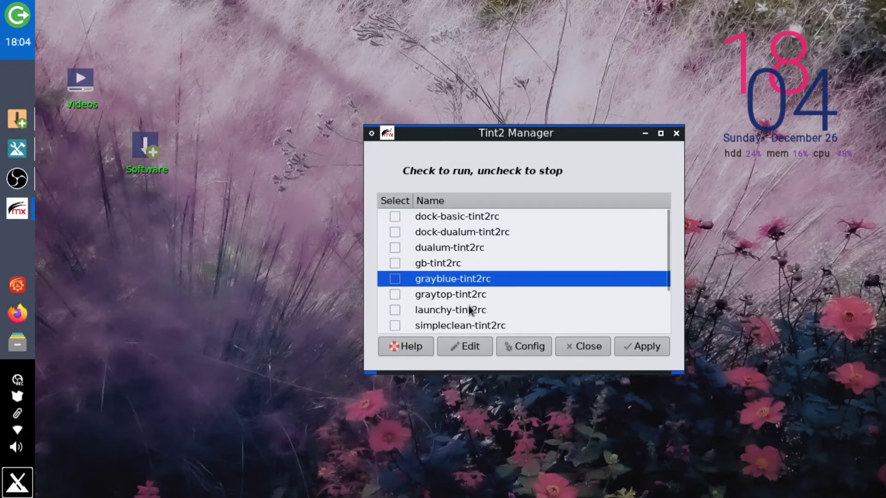
left_click(395, 310)
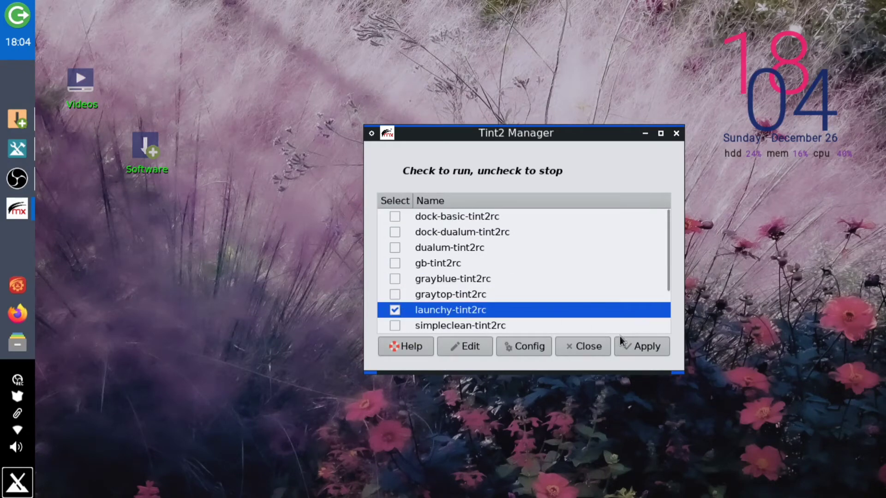
left_click(633, 347)
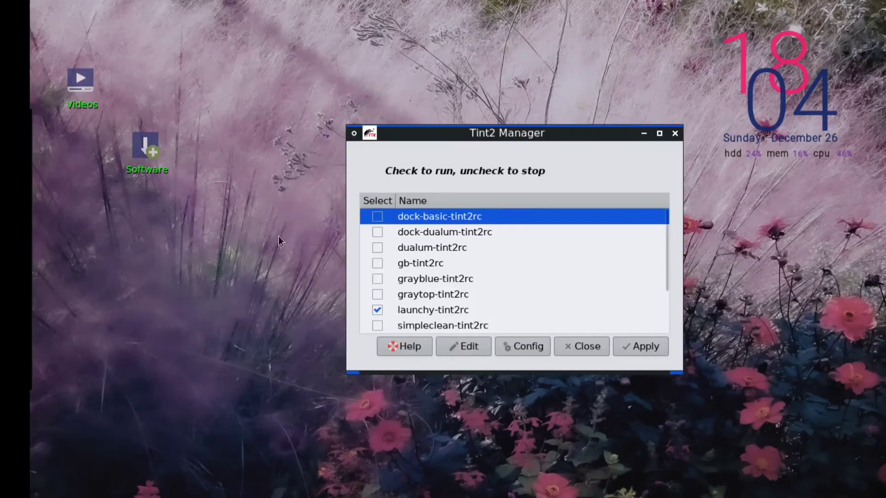
Enable simpleclean-tint2rc in place of launchy-tint2rc and apply the new panel.
scroll(525, 306, "down", 3)
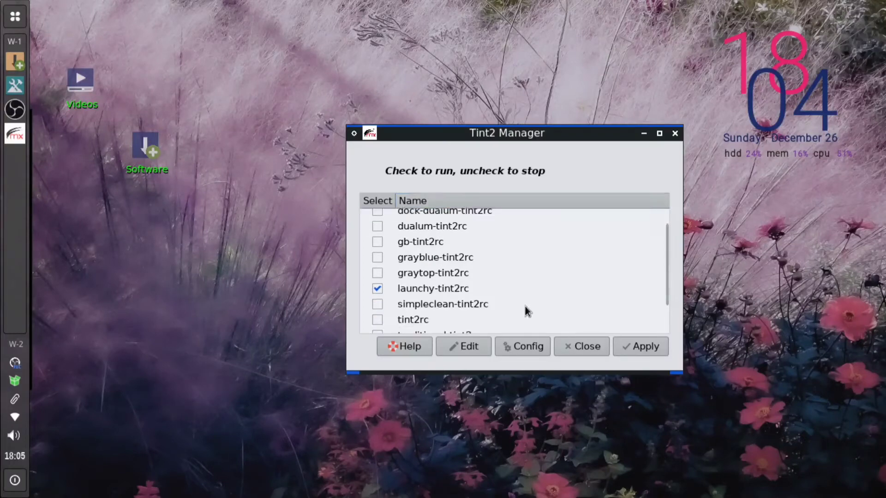
left_click(377, 282)
left_click(375, 267)
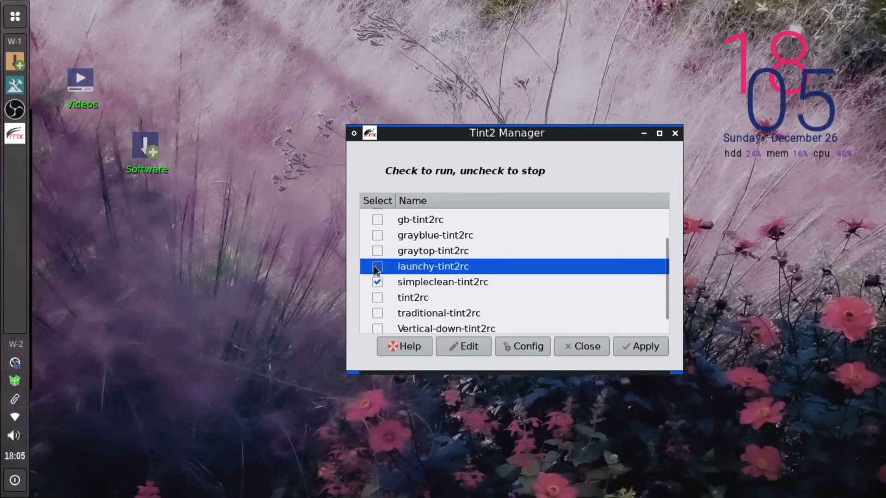
left_click(618, 347)
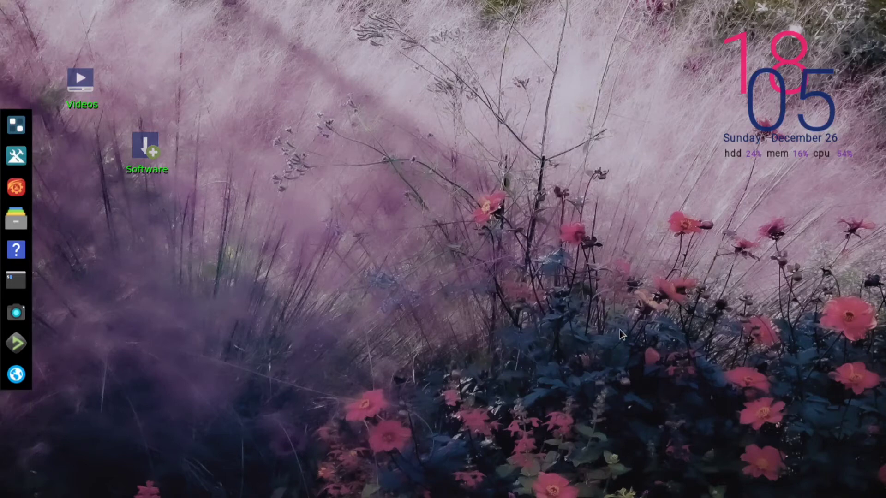
Change the active panel from simpleclean-tint2rc to Vertical-up-tint2rc and apply it.
scroll(473, 244, "down", 5)
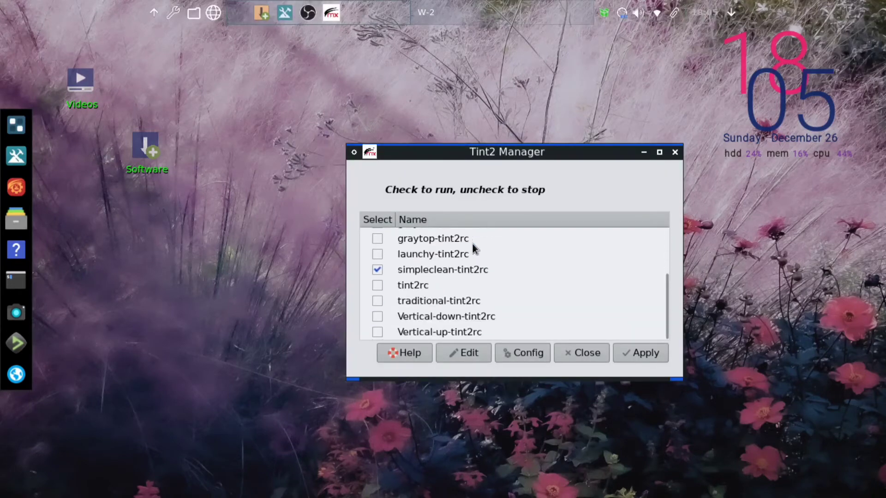
left_click(378, 332)
left_click(377, 269)
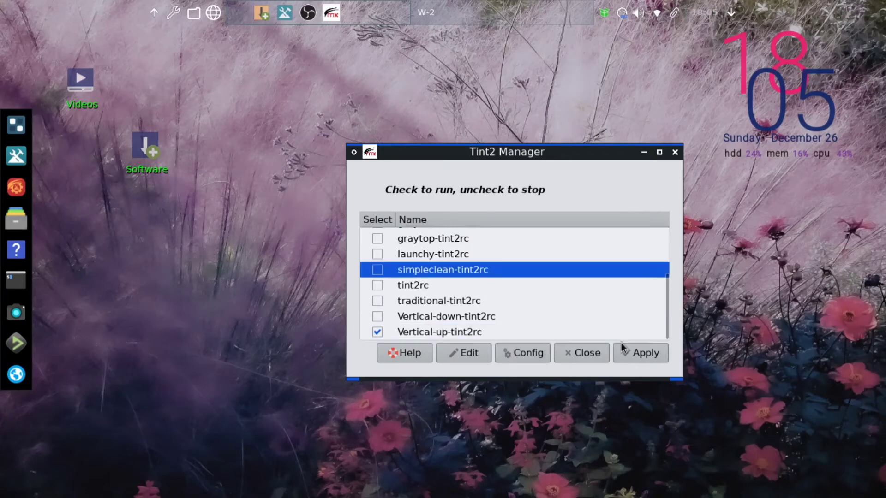
left_click(639, 359)
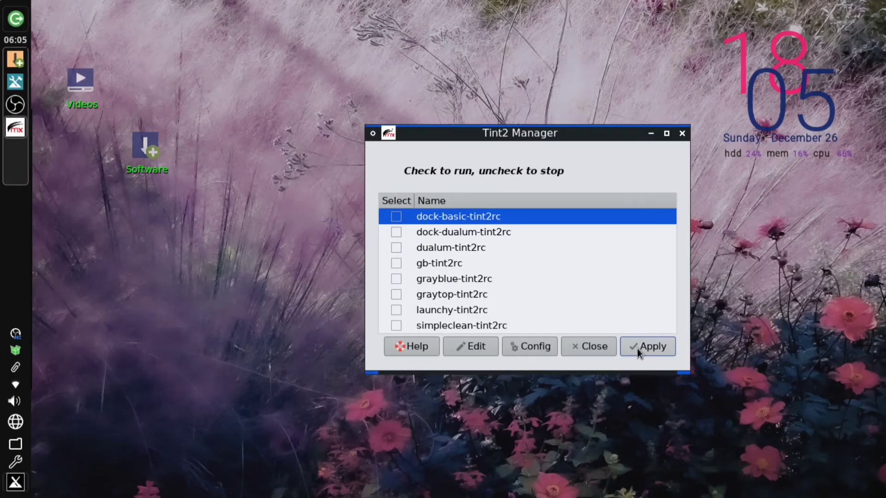
Enable the traditional-tint2rc panel, disable Vertical-up-tint2rc and apply the selection.
scroll(499, 321, "down", 2)
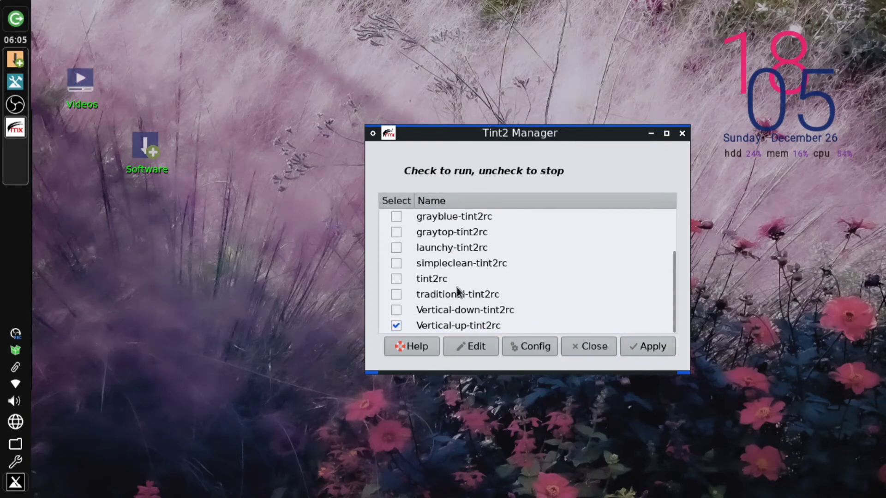
left_click(396, 295)
left_click(396, 325)
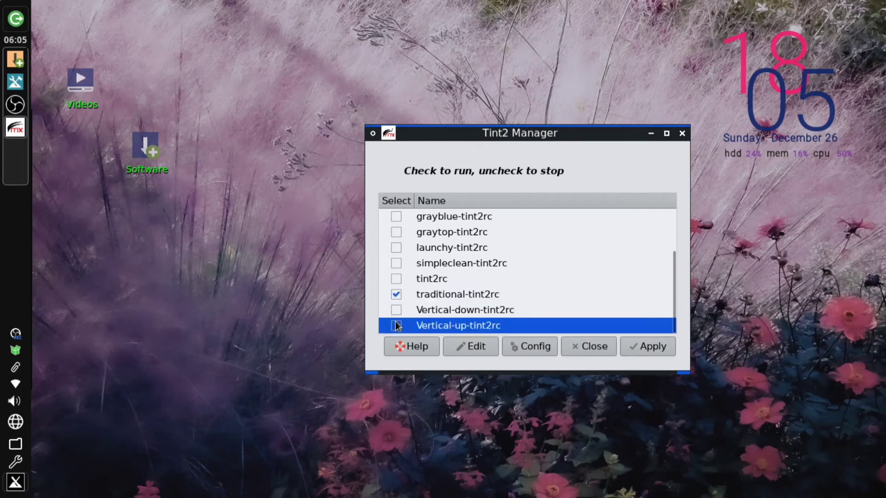
left_click(637, 346)
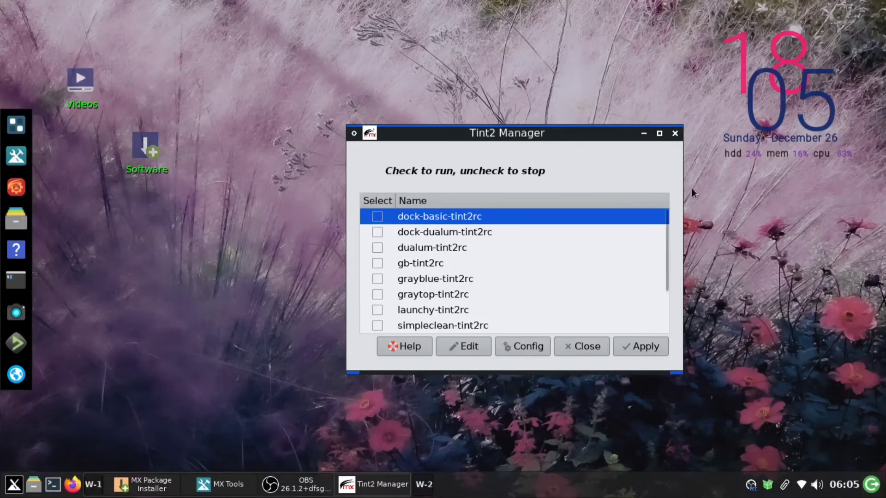
Minimize the Tint2 Manager window, then restore and minimize it again from the new panel's taskbar.
left_click(644, 135)
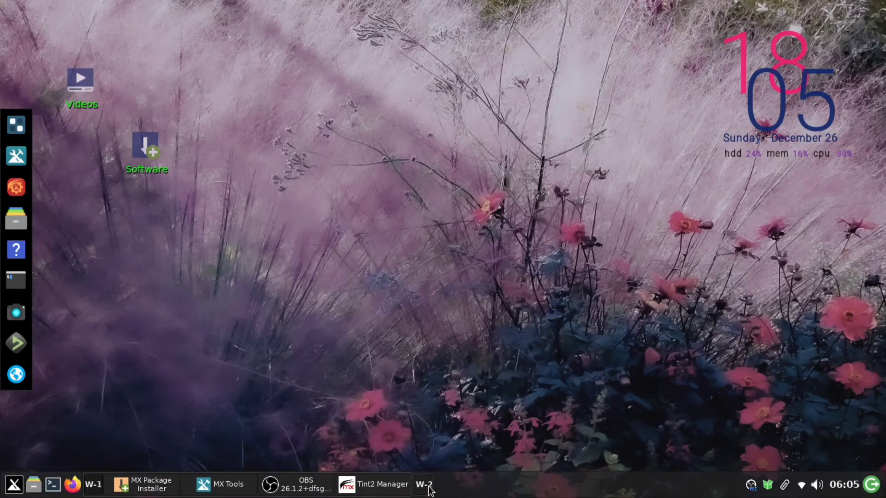
left_click(398, 488)
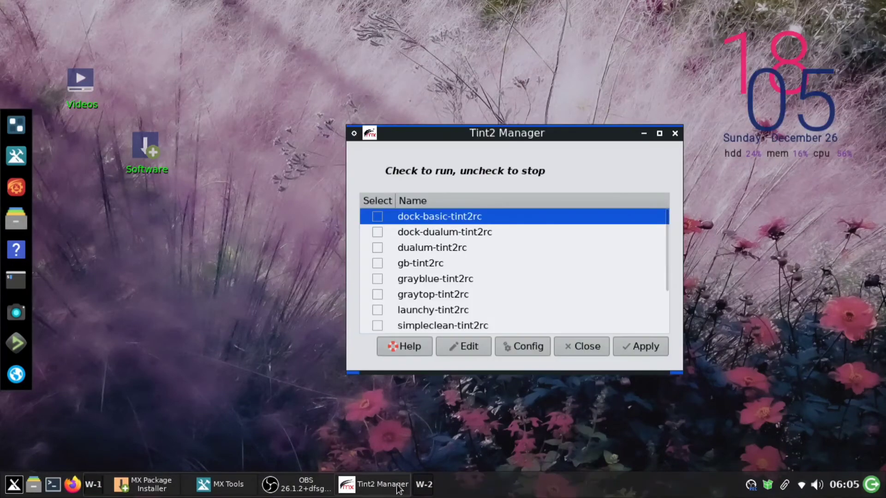
left_click(398, 488)
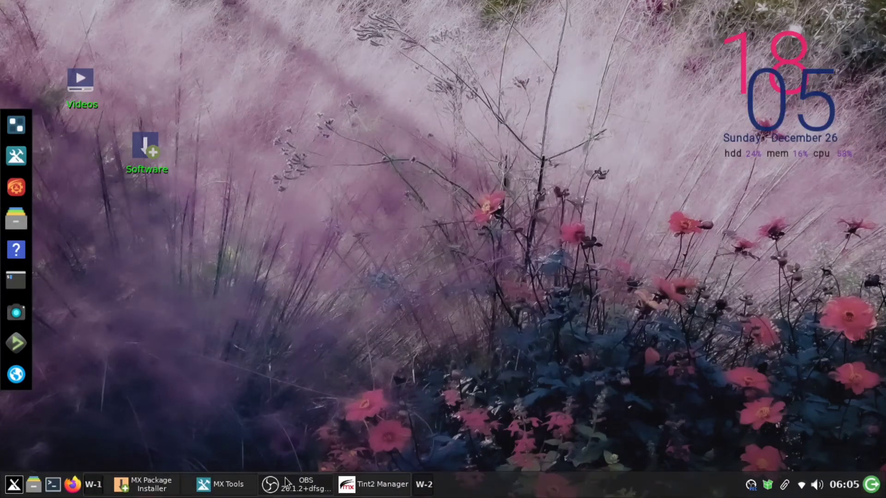
Reopen the Settings manager maximized, view Monitor Settings and Alsamixer from it, and close each of the two.
left_click(26, 189)
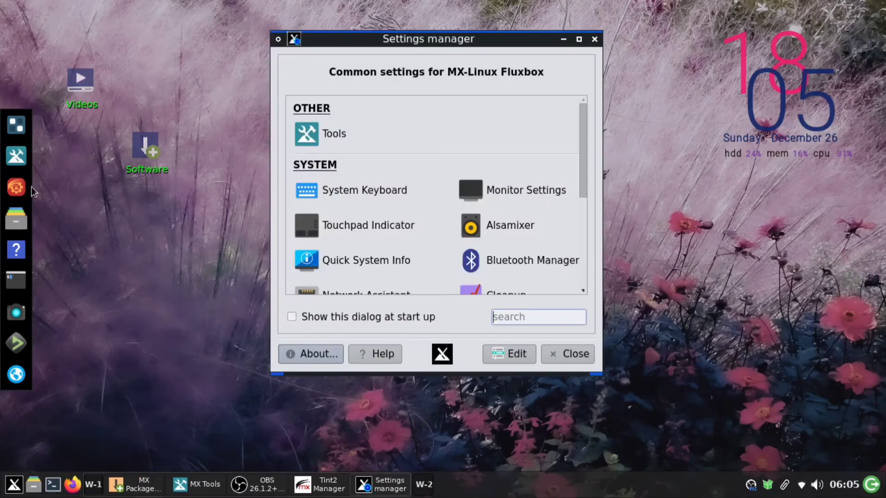
left_click(579, 39)
left_click(332, 154)
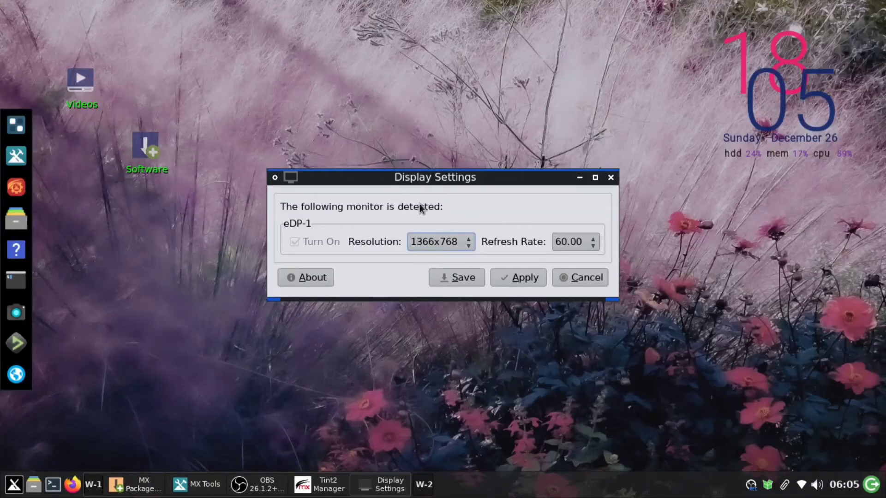
left_click(615, 182)
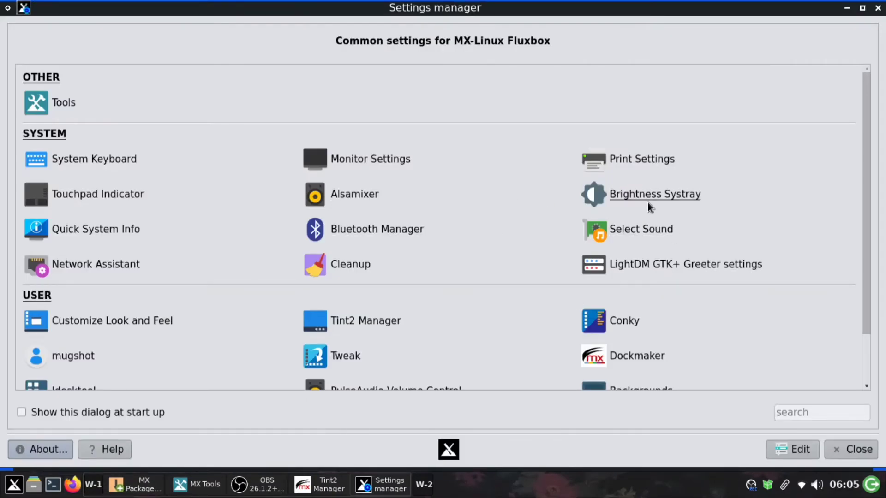
left_click(331, 196)
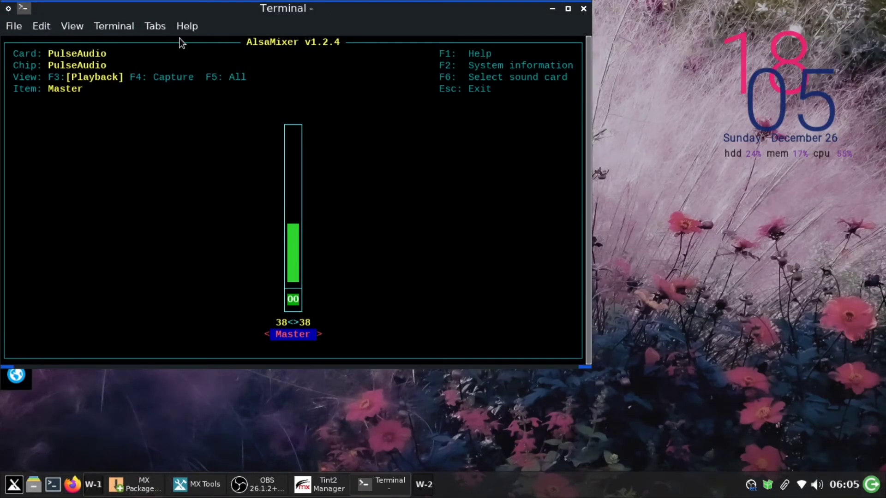
left_click(584, 8)
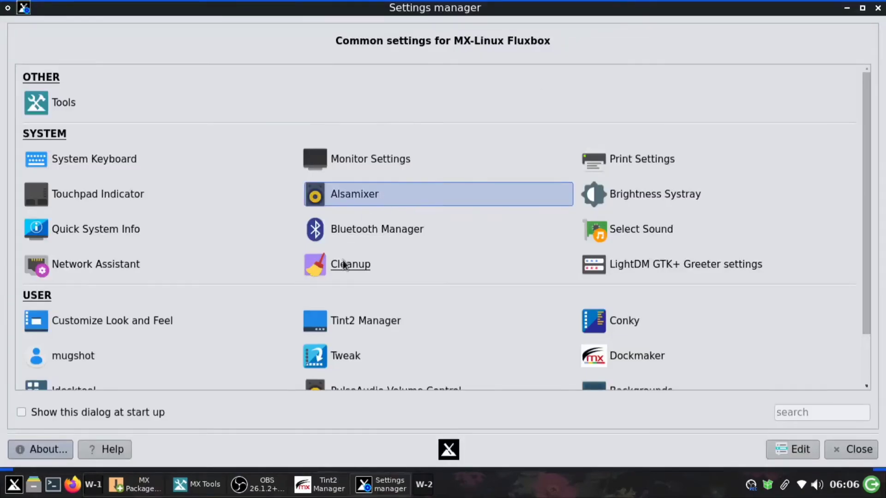
Open Quick System Info, dismiss the clipboard notice, review the hardware report in the terminal and close it.
left_click(114, 230)
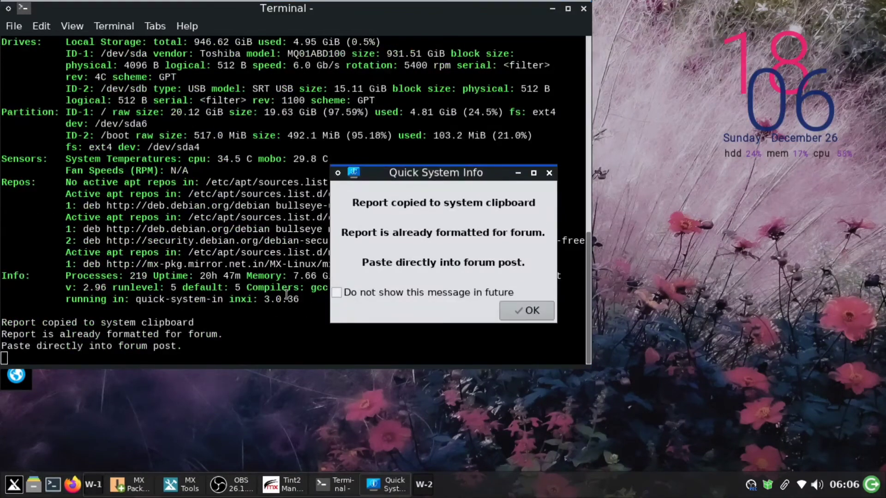
left_click(527, 311)
scroll(141, 251, "up", 5)
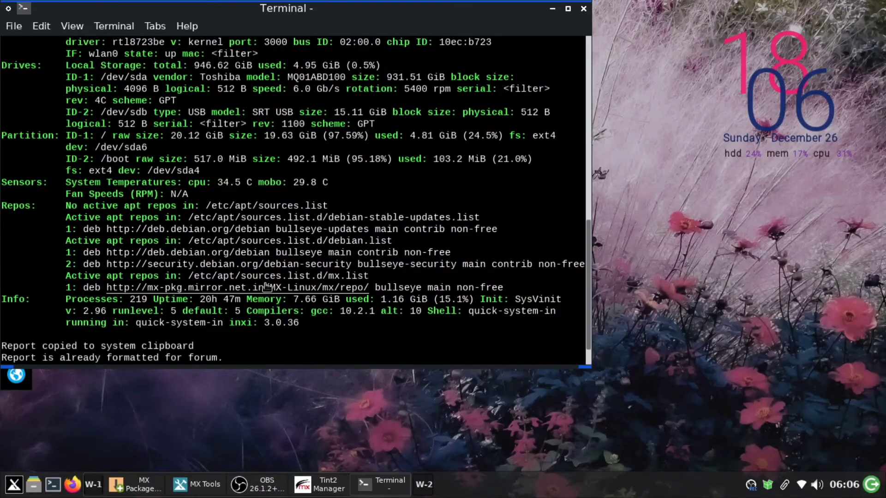
scroll(211, 236, "up", 6)
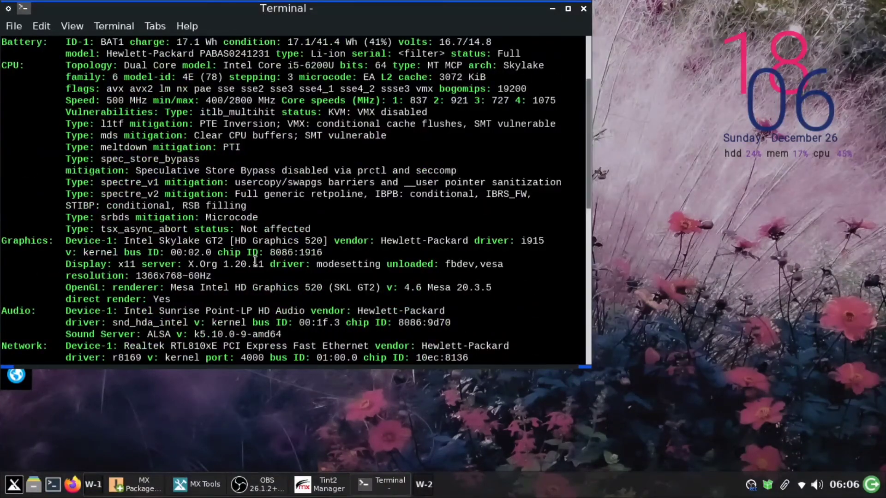
scroll(272, 257, "up", 3)
scroll(337, 203, "down", 3)
scroll(335, 187, "down", 1)
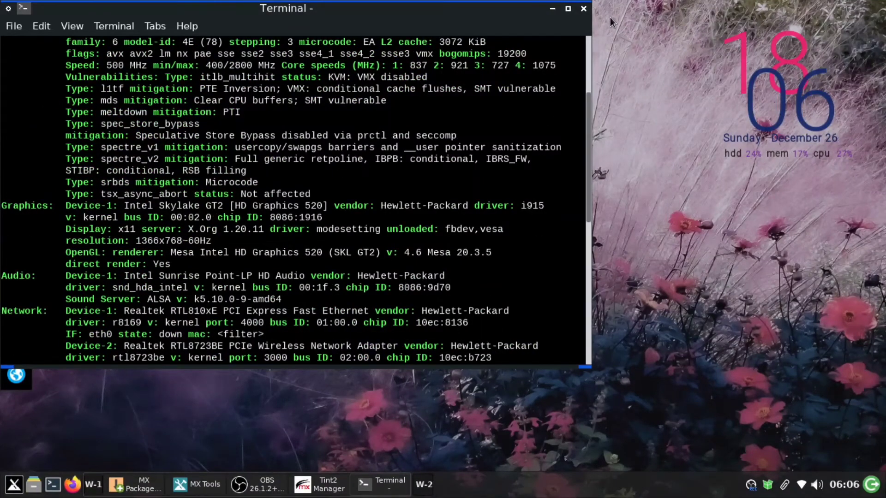
left_click(583, 8)
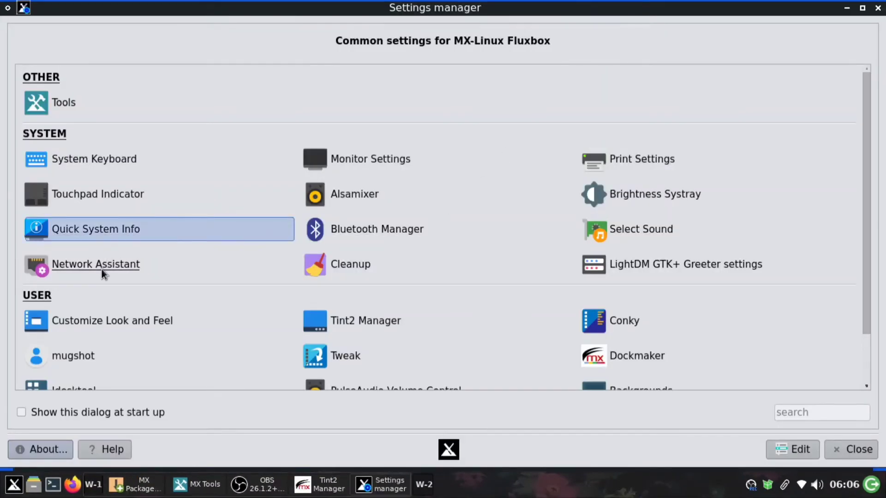
Open Customize Look and Feel and preview the Adwaita-dark, Arc-Dark, Arc-Lighter, Blackbird and Matcha-aliz widget styles.
scroll(102, 267, "down", 3)
key("alt+F4")
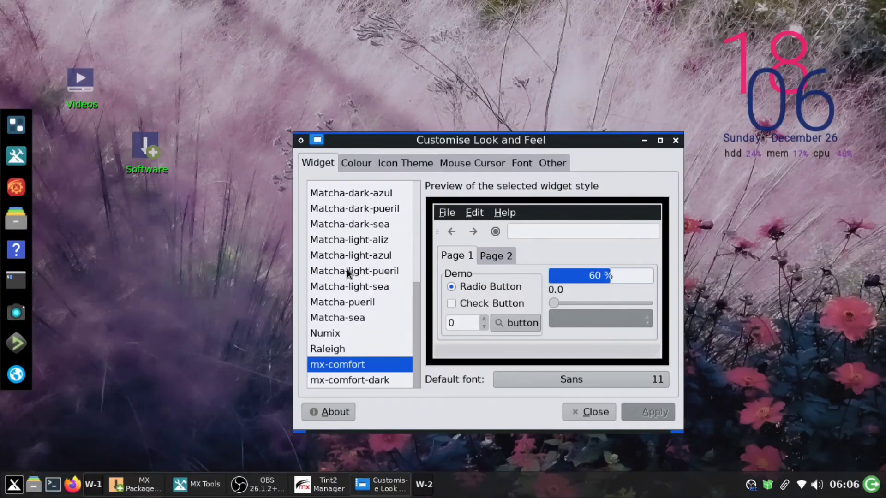
scroll(339, 279, "up", 5)
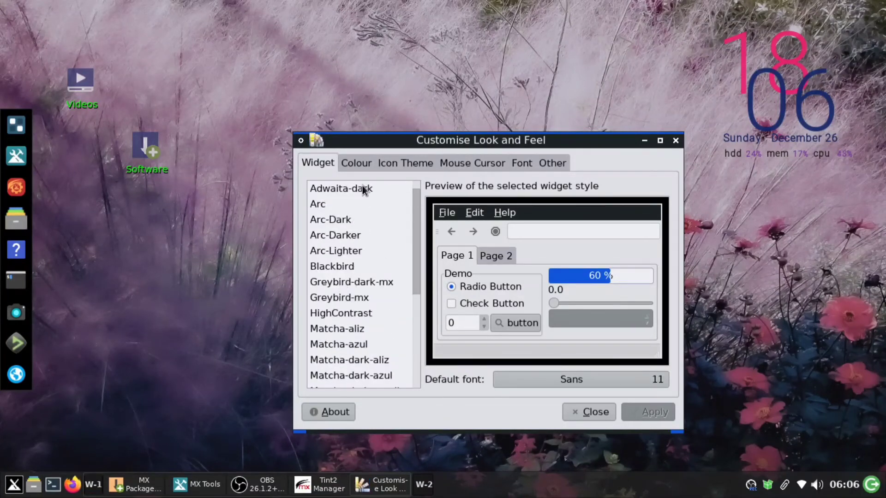
left_click(362, 187)
left_click(348, 223)
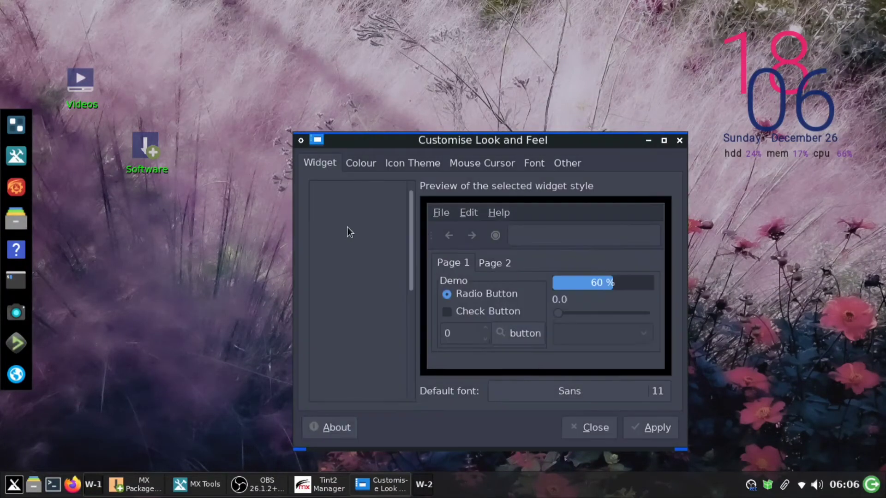
left_click(347, 268)
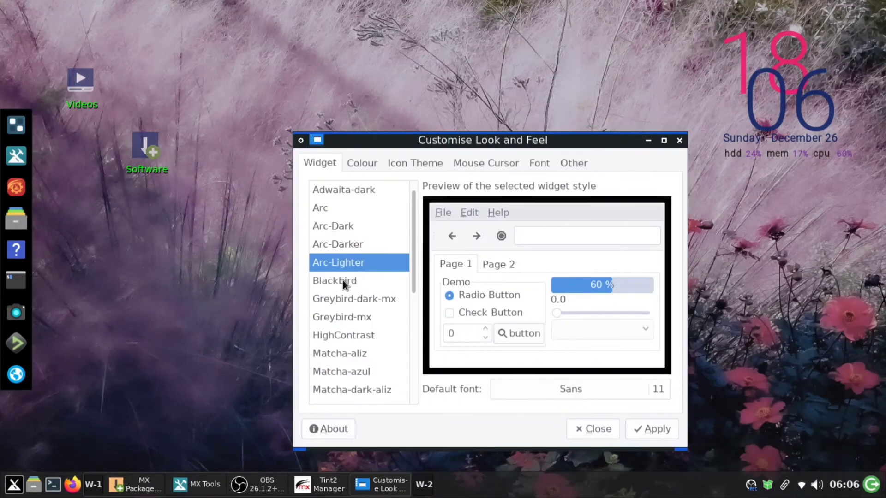
left_click(359, 280)
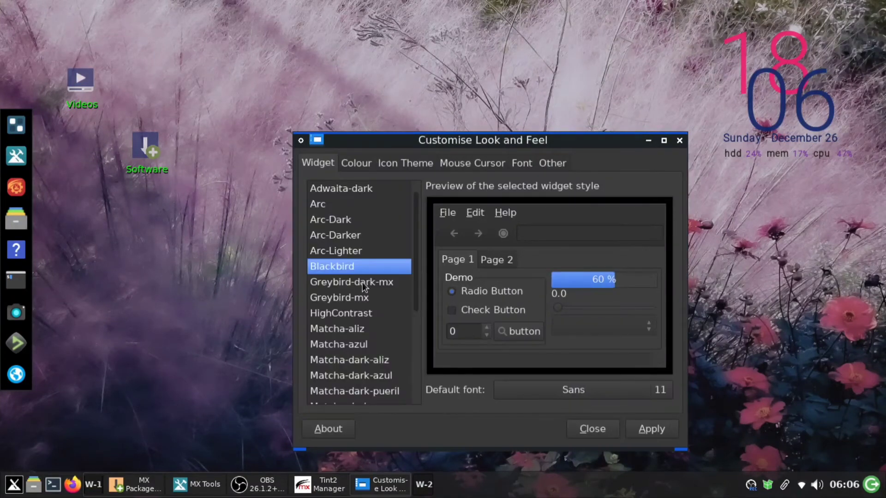
left_click(362, 328)
Preview the Matcha-light widget styles, apply Matcha-light-azul and close the Customise Look and Feel window.
scroll(358, 344, "down", 3)
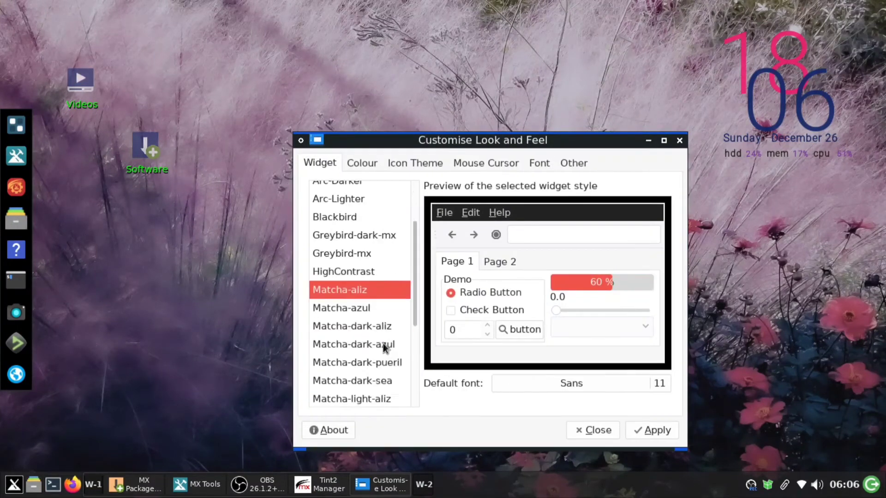
left_click(373, 336)
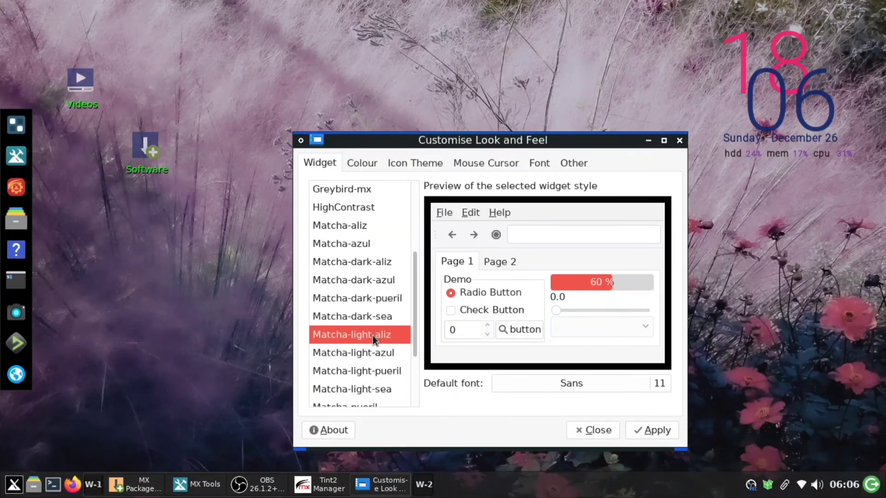
left_click(370, 352)
left_click(370, 371)
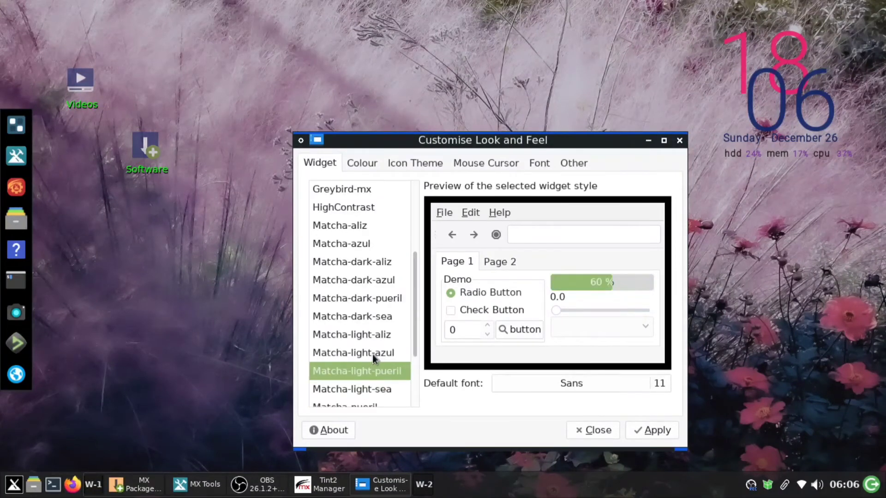
left_click(373, 353)
left_click(649, 432)
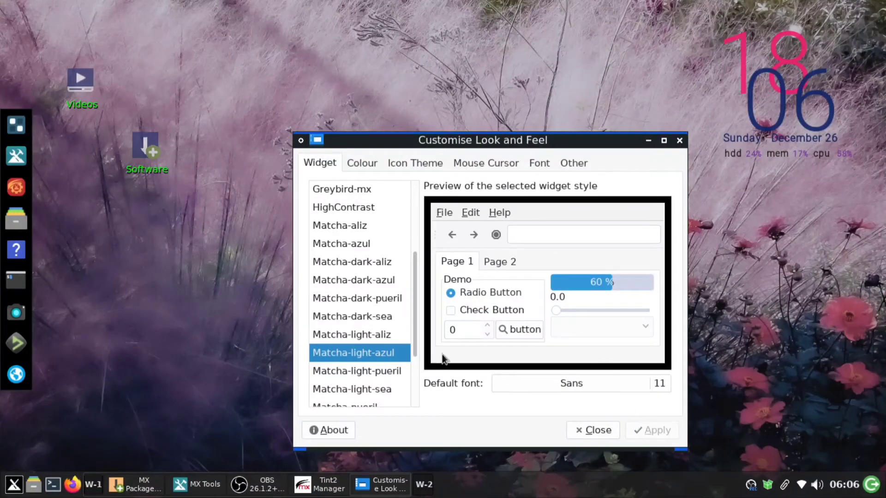
left_click(679, 141)
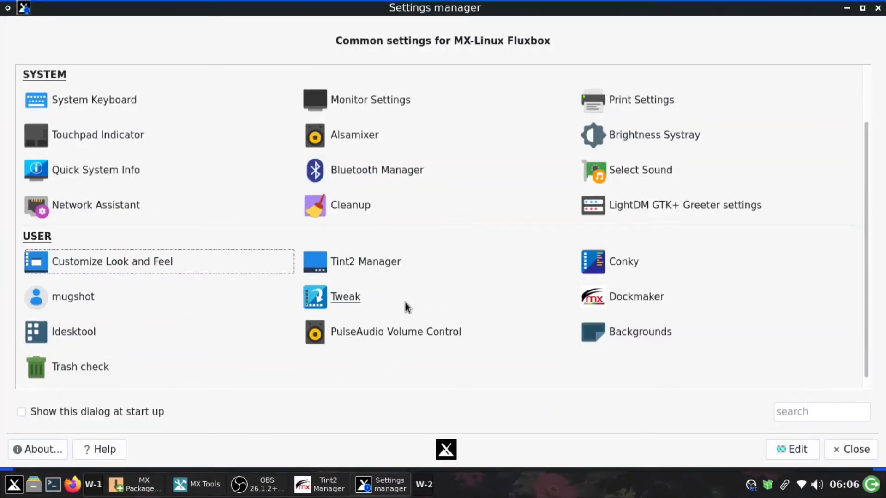
View the Fluxbox options in MX Tweak and the actions in the Icon Management Tool, closing each one.
left_click(324, 301)
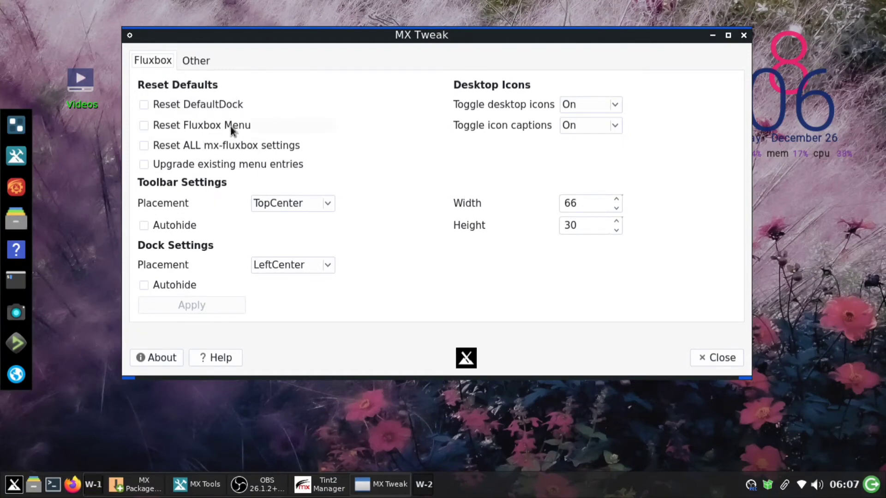
left_click(744, 37)
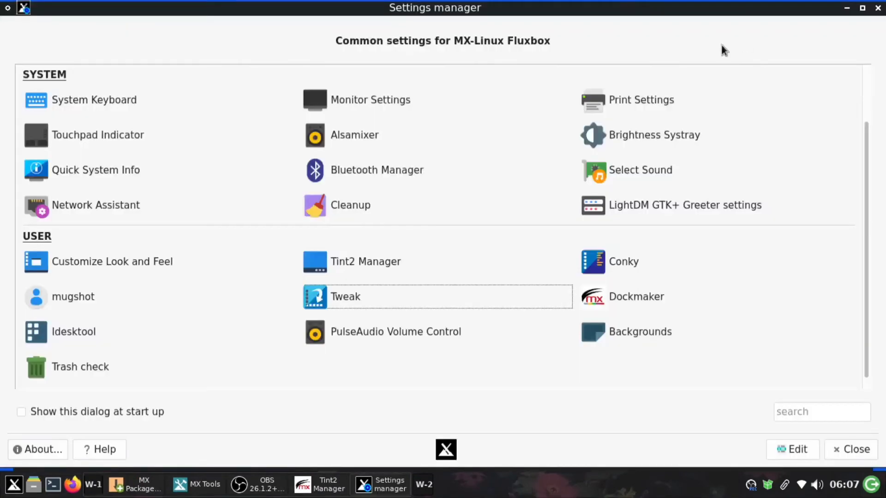
left_click(66, 334)
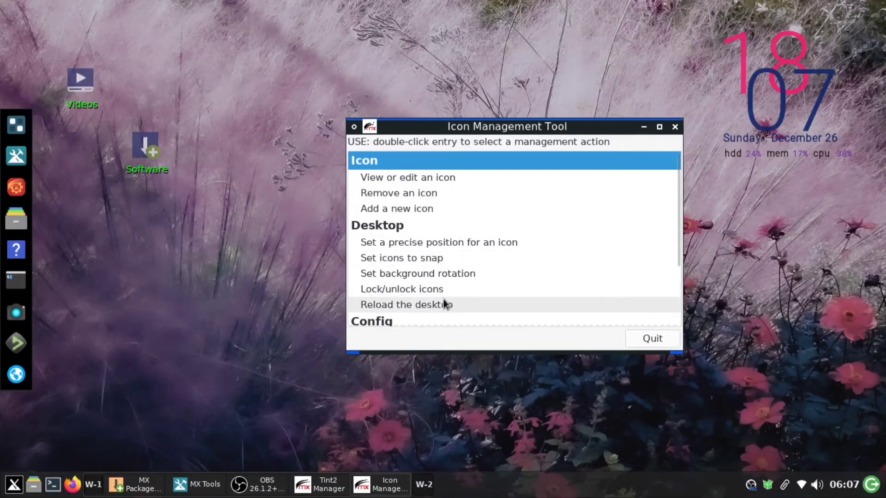
left_click(675, 127)
Open MX Tools from the Settings manager and bring its Software section into view.
scroll(296, 236, "up", 3)
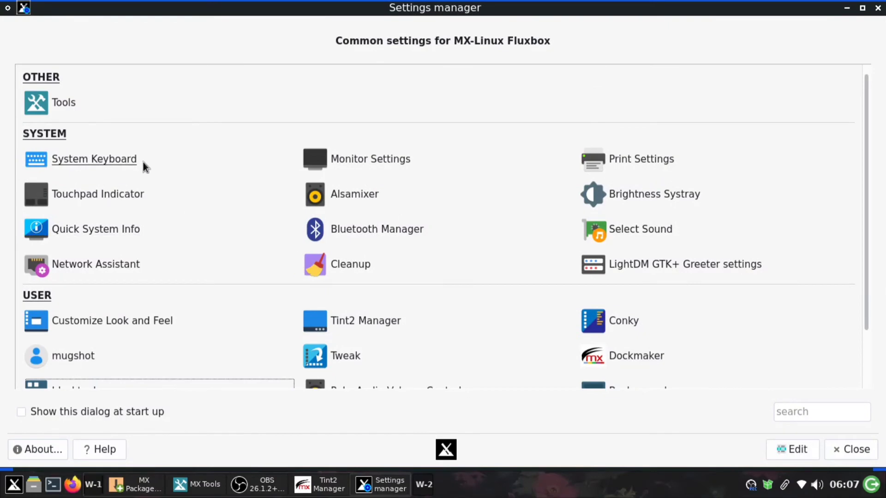
scroll(375, 184, "down", 2)
scroll(223, 192, "up", 2)
left_click(57, 103)
scroll(439, 185, "down", 3)
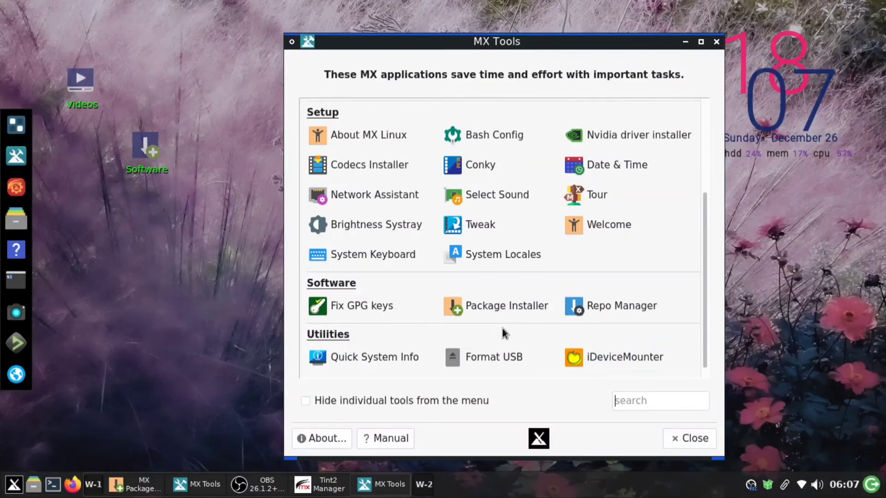
Try to launch Package Installer from MX Tools, entering the account password, and dismiss the message.
left_click(510, 307)
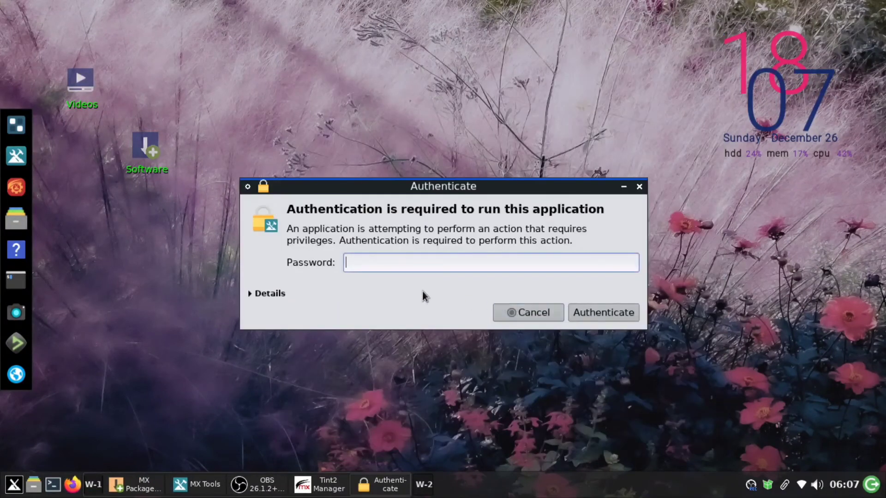
type("•••••")
key("Return")
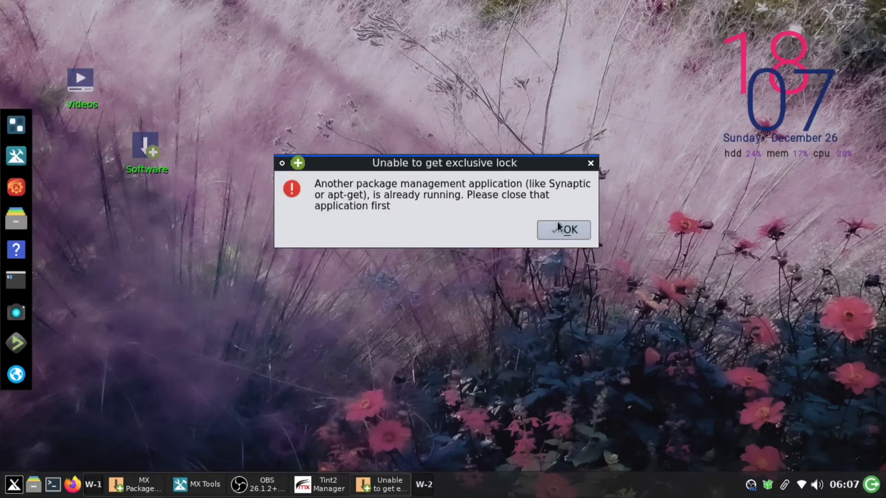
left_click(558, 227)
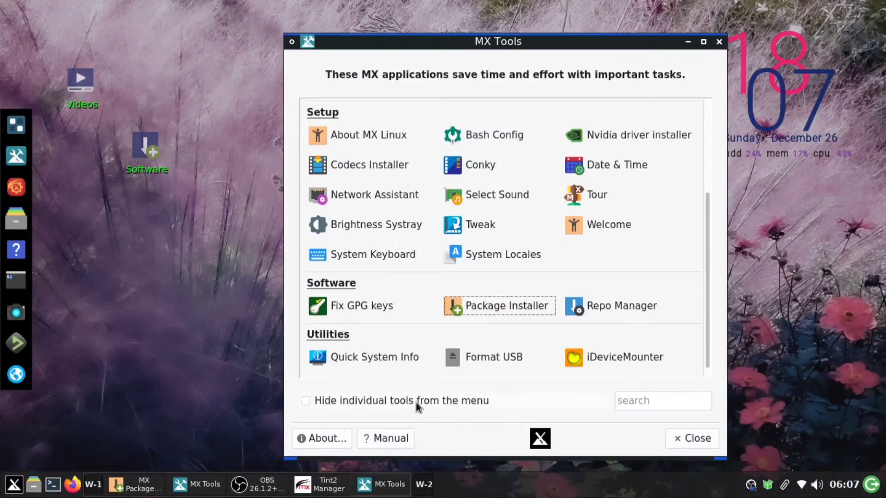
Try to install Dolphin from the FileManagers category in the already running MX Package Installer, then close it.
left_click(132, 484)
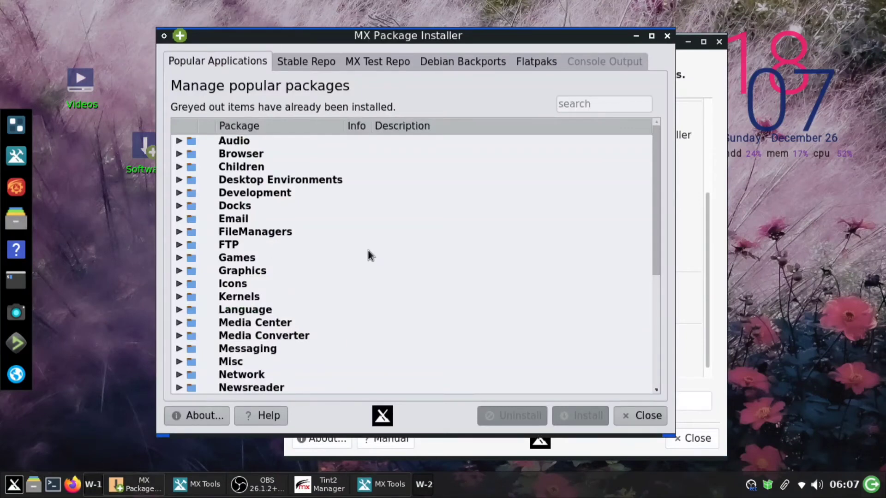
left_click(189, 233)
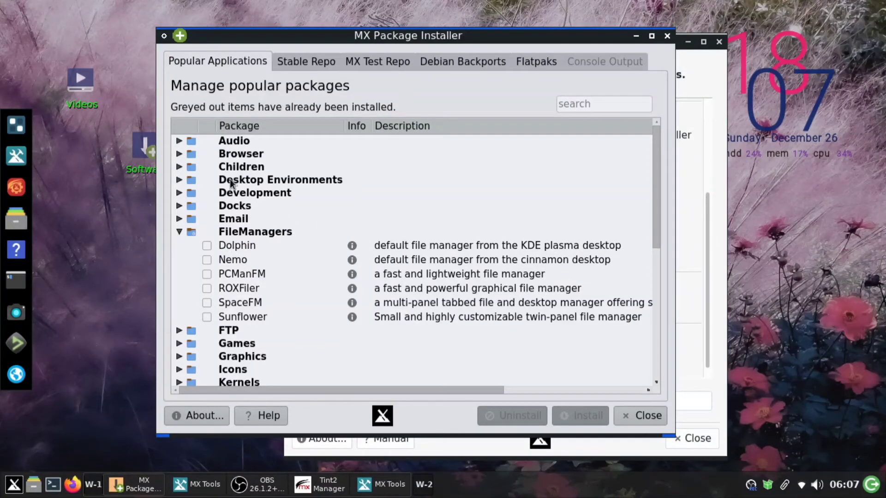
left_click(207, 246)
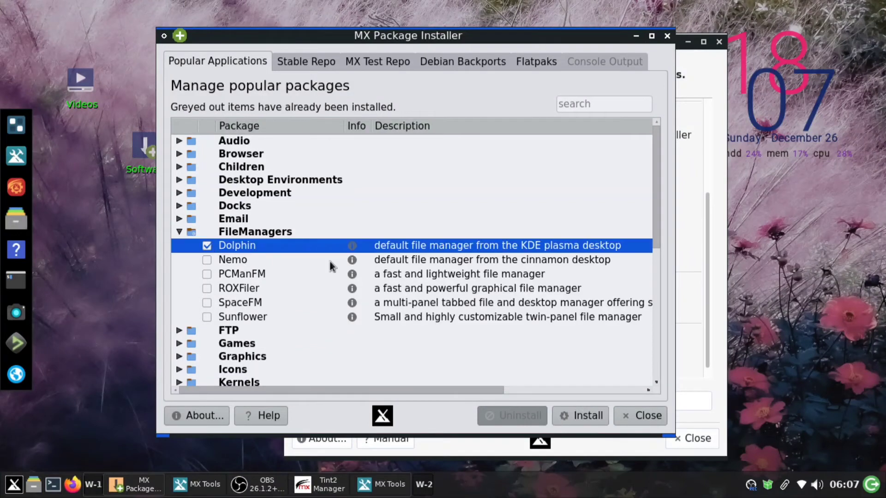
left_click(580, 415)
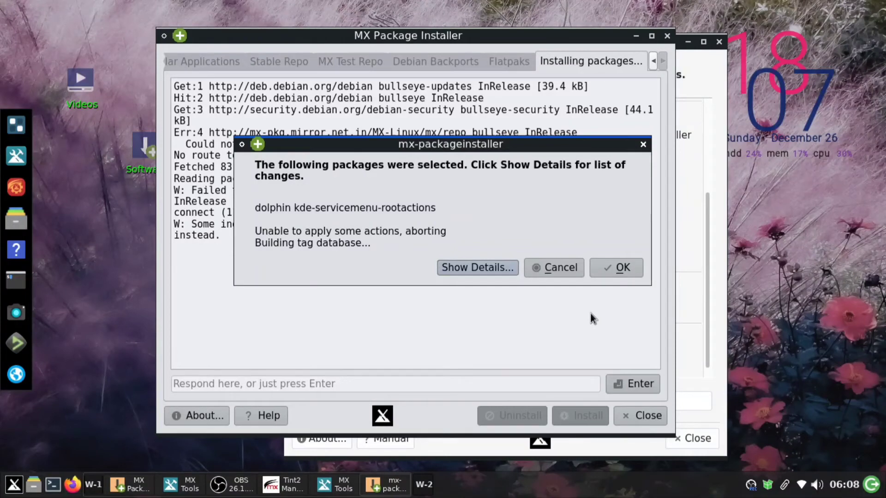
left_click(618, 268)
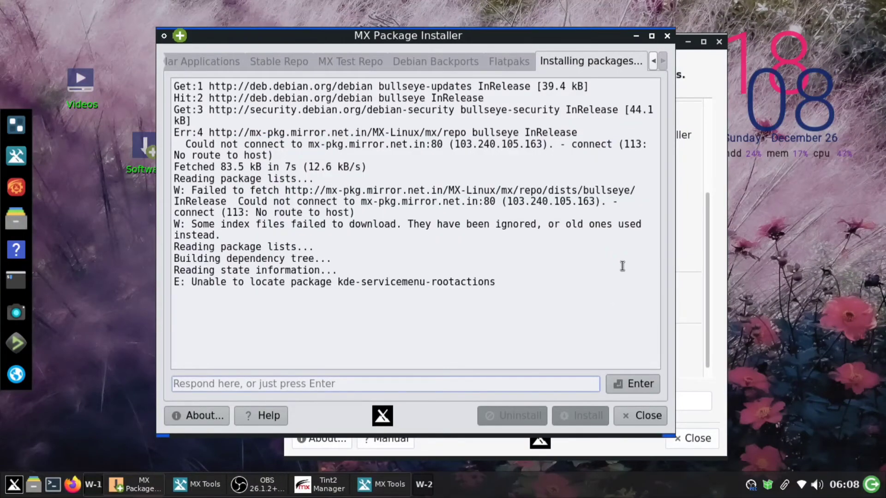
left_click(546, 239)
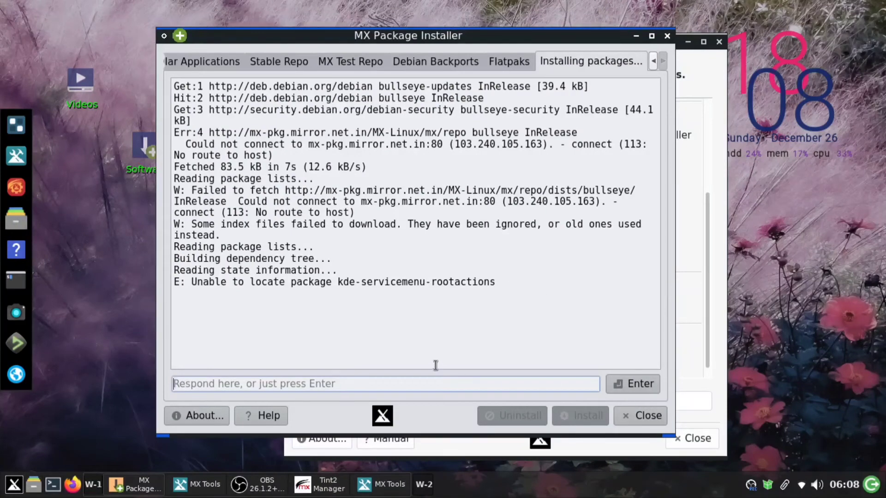
left_click(636, 418)
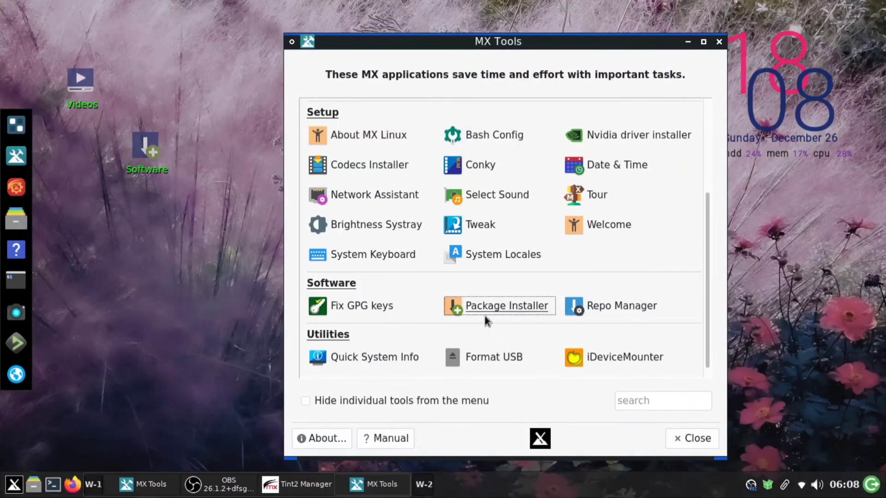
Relaunch Package Installer from MX Tools, authenticating with the account password.
left_click(155, 485)
left_click(536, 307)
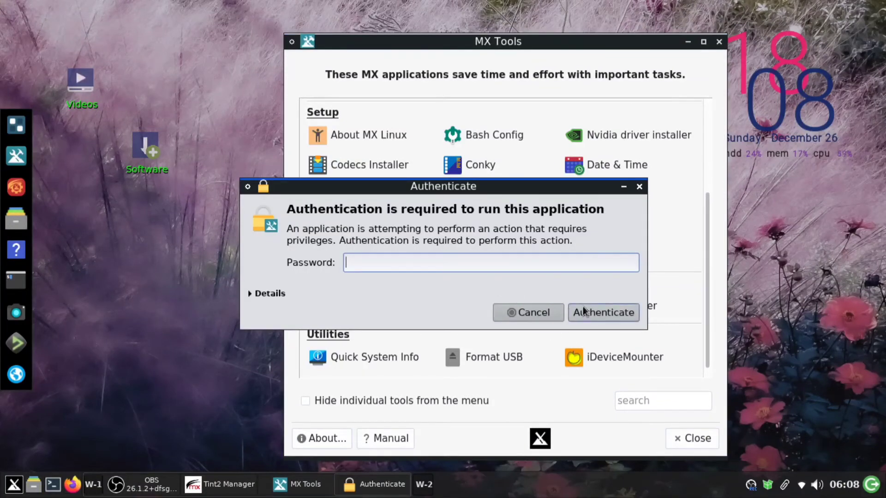
type("*****")
key("Return")
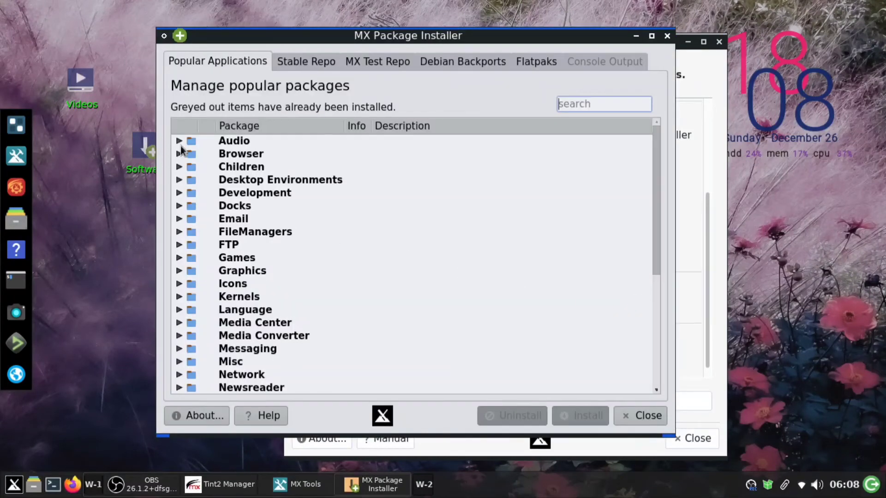
Install Audacity from the Audio category of the popular applications, accepting the package selection.
left_click(179, 141)
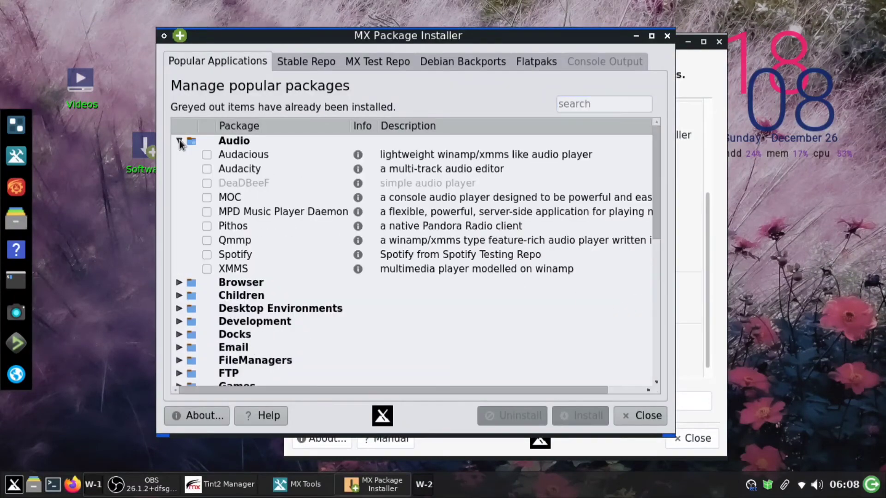
left_click(207, 169)
left_click(593, 417)
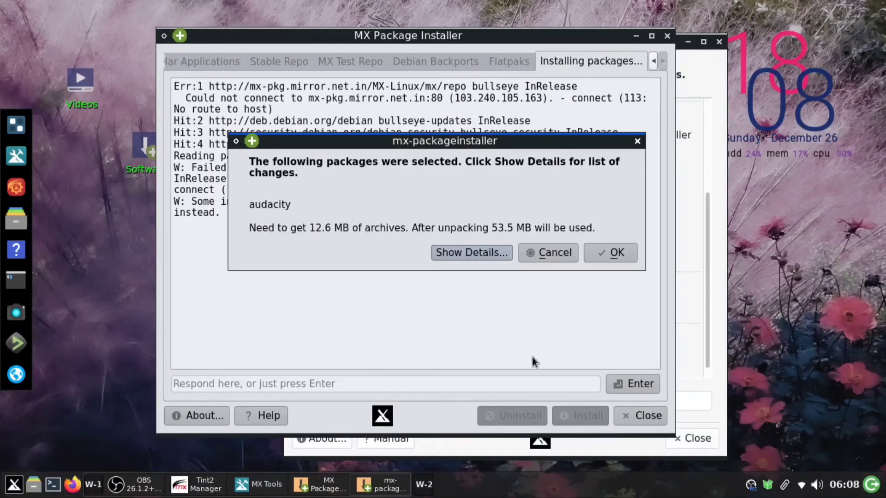
left_click(595, 248)
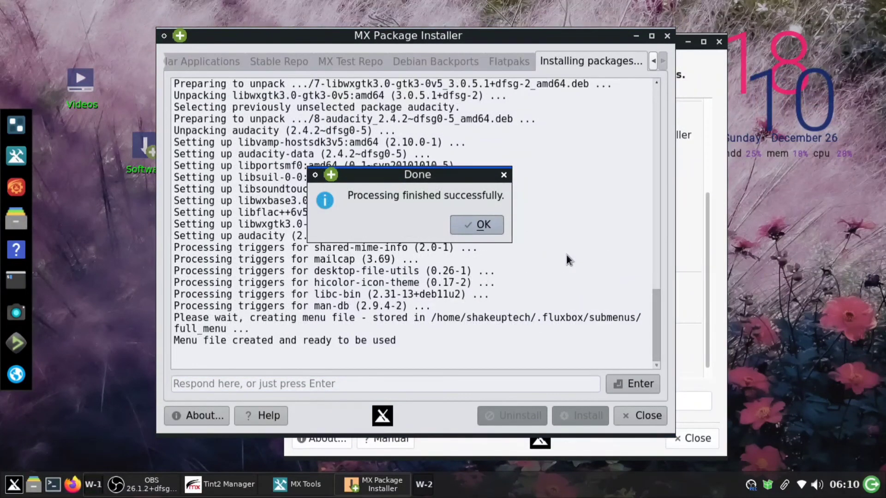
Dismiss the installation message, launch Audacity from the application launcher by searching "au", and close it along with its welcome window.
left_click(475, 226)
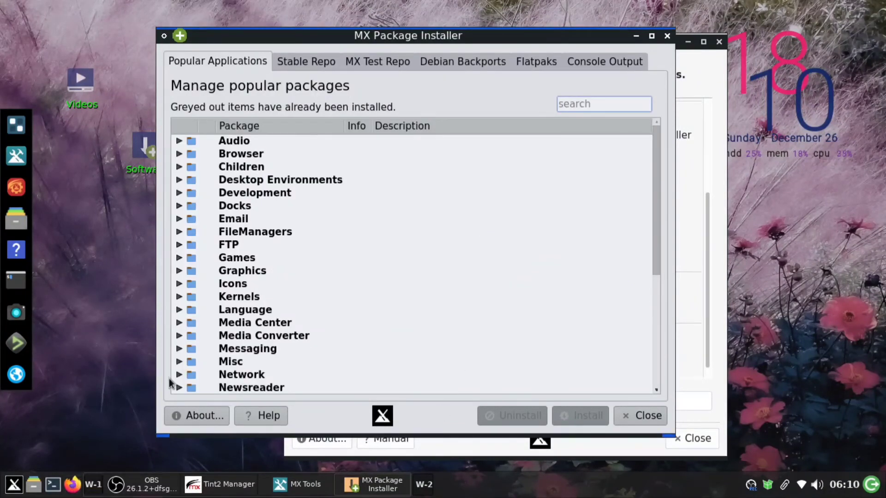
key("super+space")
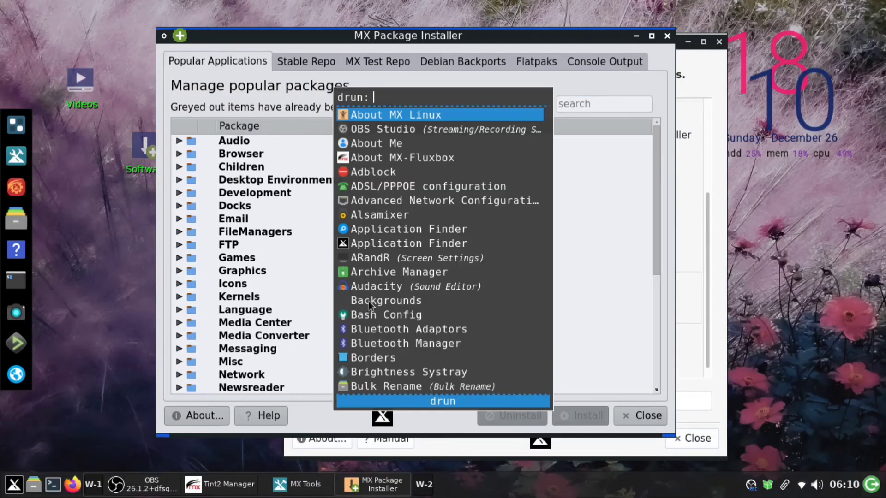
type("au")
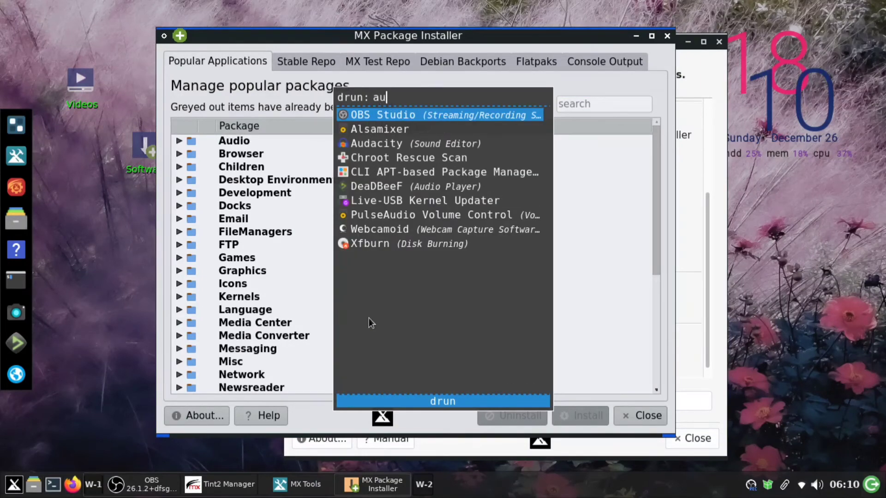
left_click(417, 143)
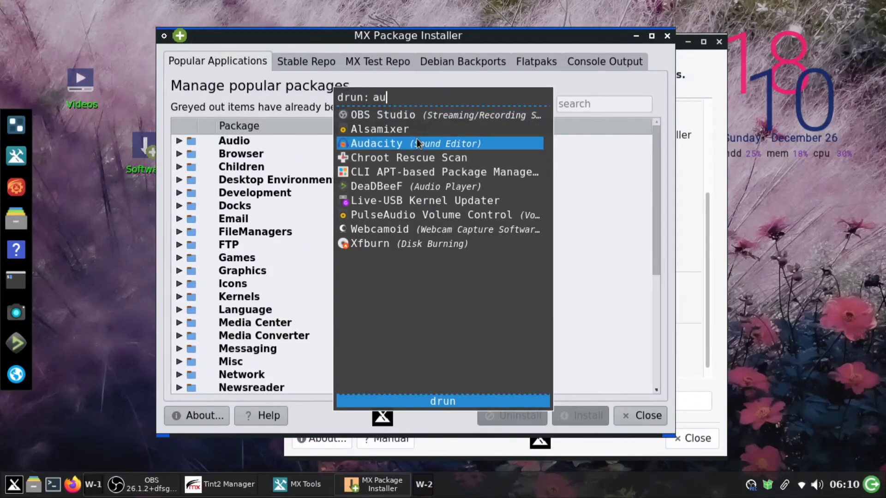
key("Return")
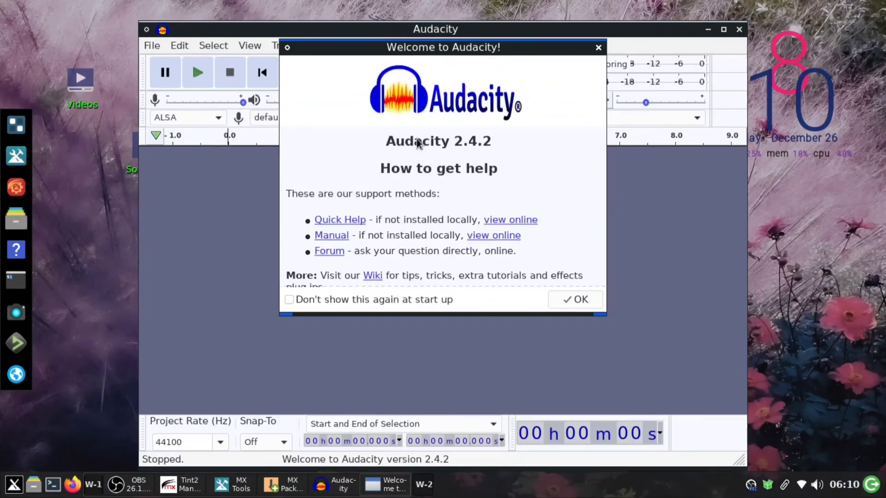
left_click(602, 48)
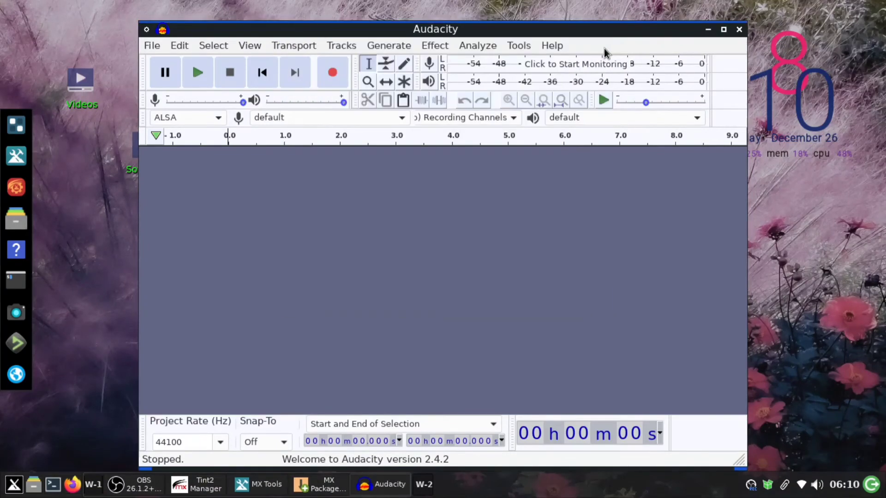
left_click(739, 29)
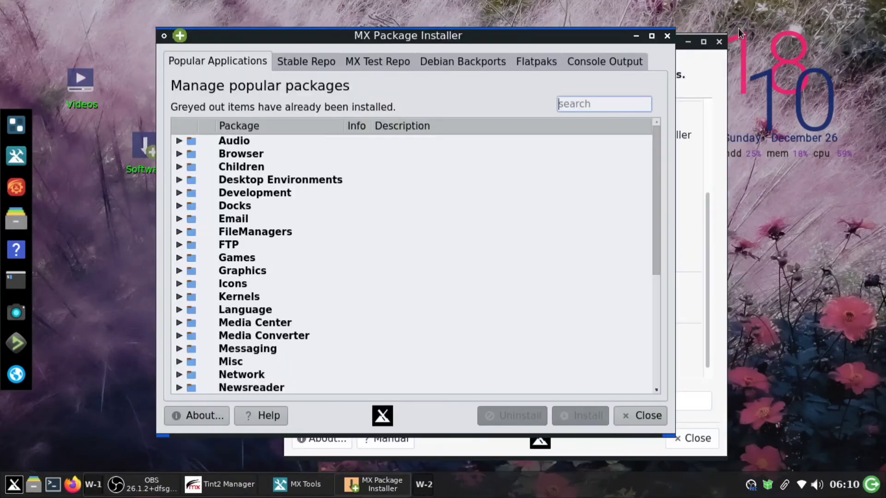
Examine the packages offered in the Themes and Wallpapers categories of the popular applications.
scroll(322, 250, "down", 5)
scroll(322, 249, "up", 3)
scroll(322, 250, "down", 4)
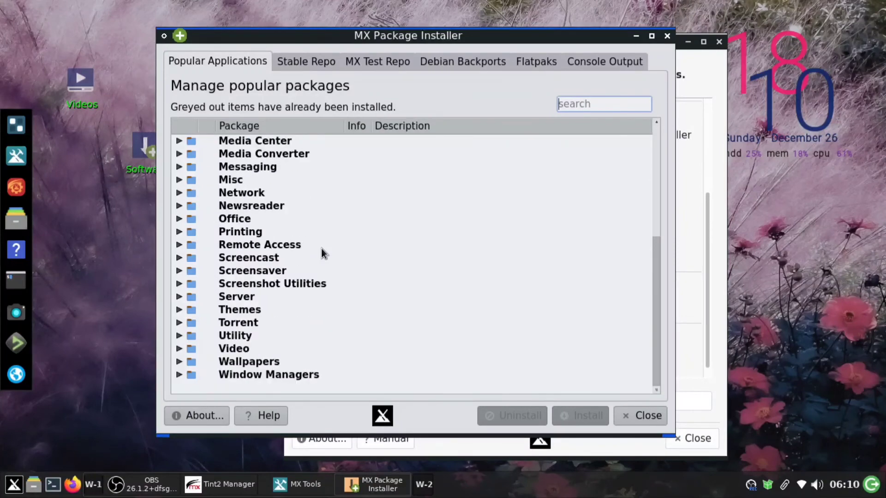
left_click(180, 310)
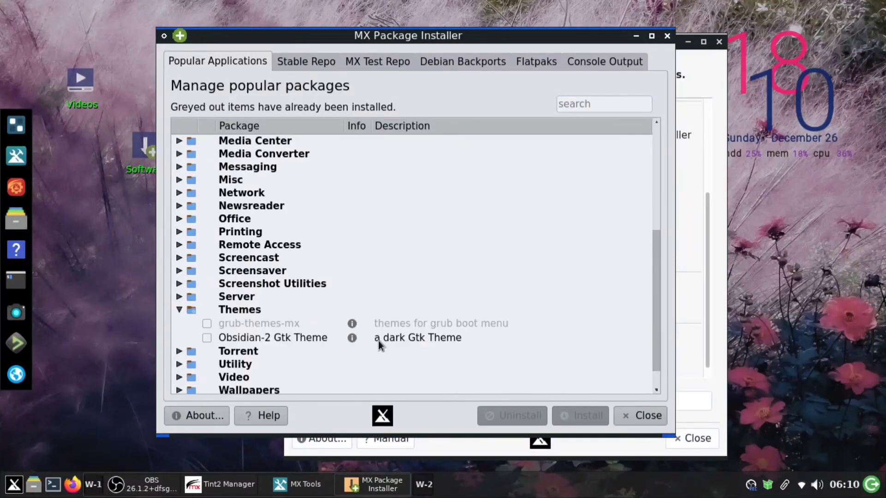
scroll(408, 342, "down", 1)
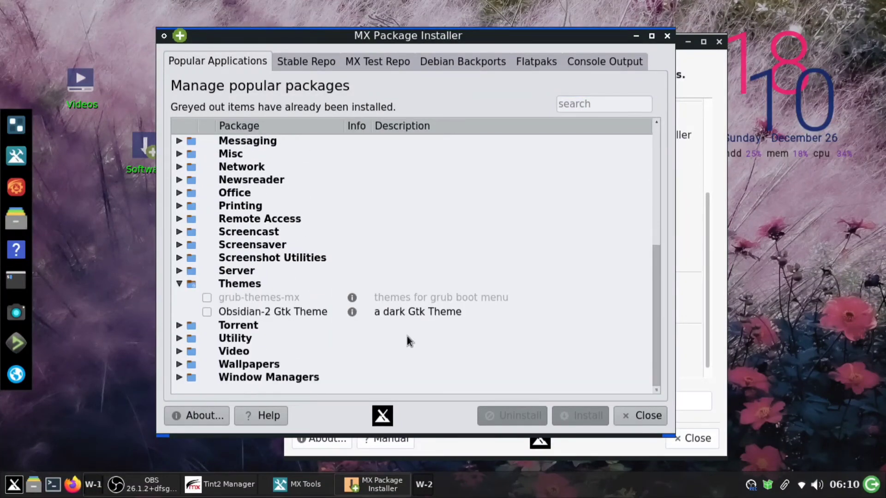
left_click(179, 364)
scroll(315, 350, "down", 1)
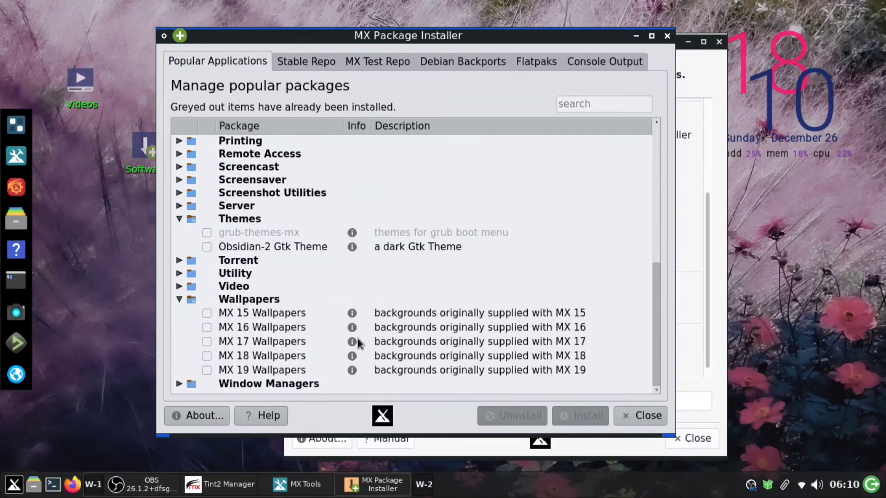
scroll(452, 218, "up", 7)
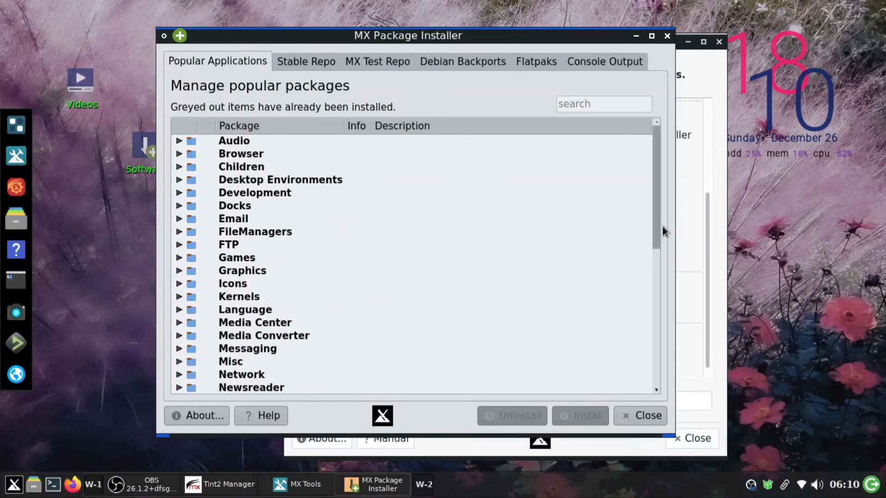
Look through the Stable Repo, MX Test Repo and Debian Backports package sources, dismissing their warnings.
left_click(319, 61)
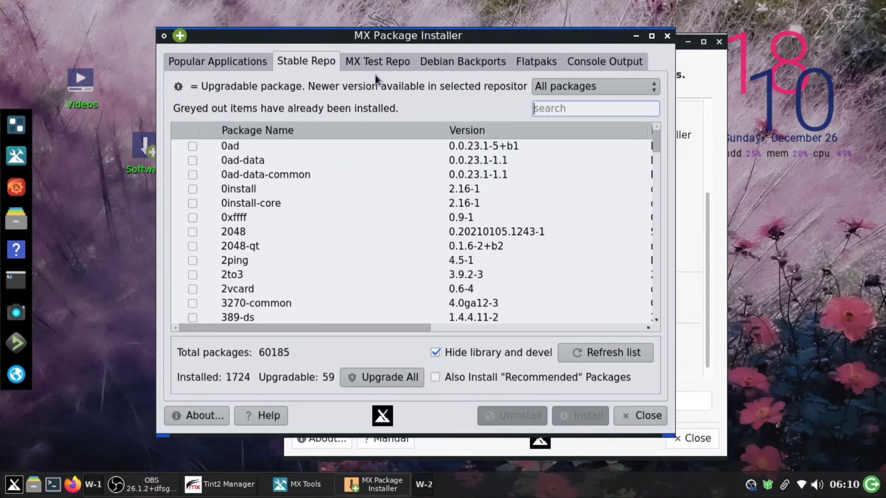
left_click(384, 60)
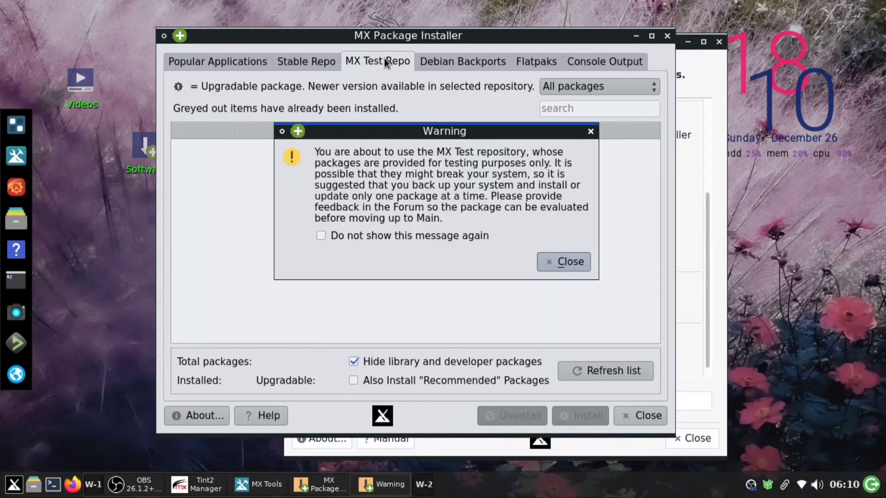
left_click(590, 131)
left_click(457, 63)
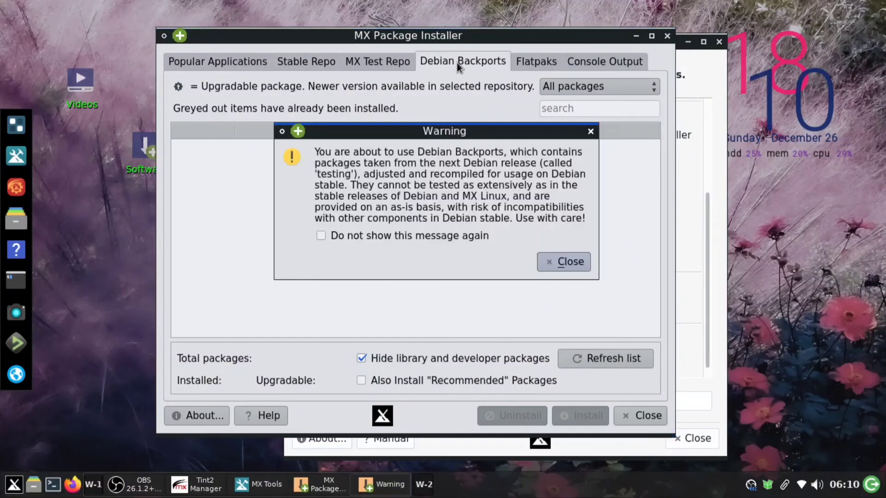
left_click(590, 131)
Load the Flatpaks source, dismissing its warning and authenticating the repository configuration with the account password.
left_click(549, 62)
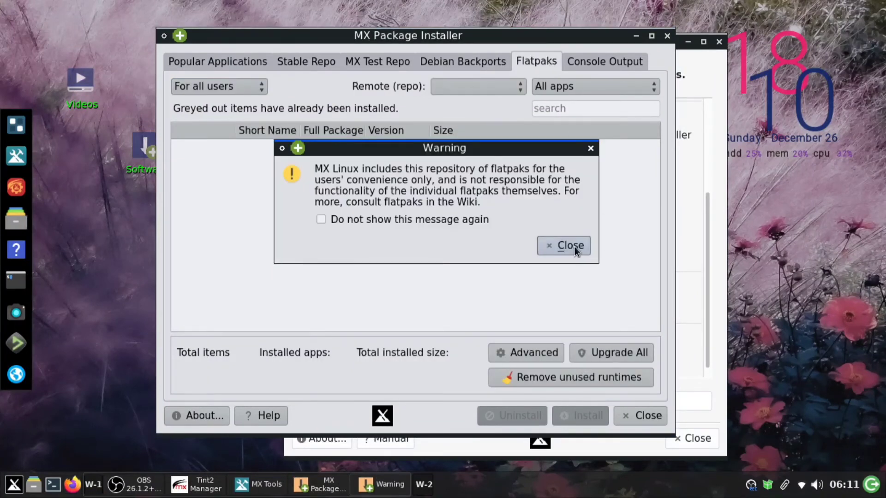
left_click(574, 246)
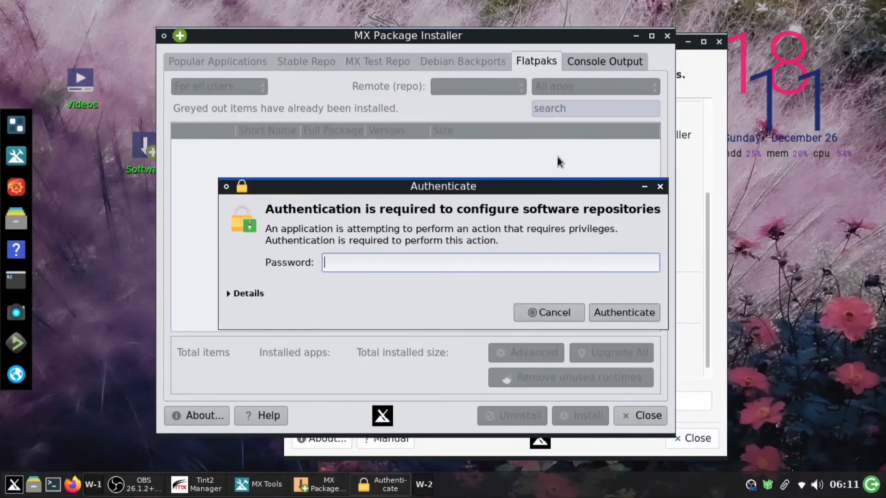
type("•••")
key("Return")
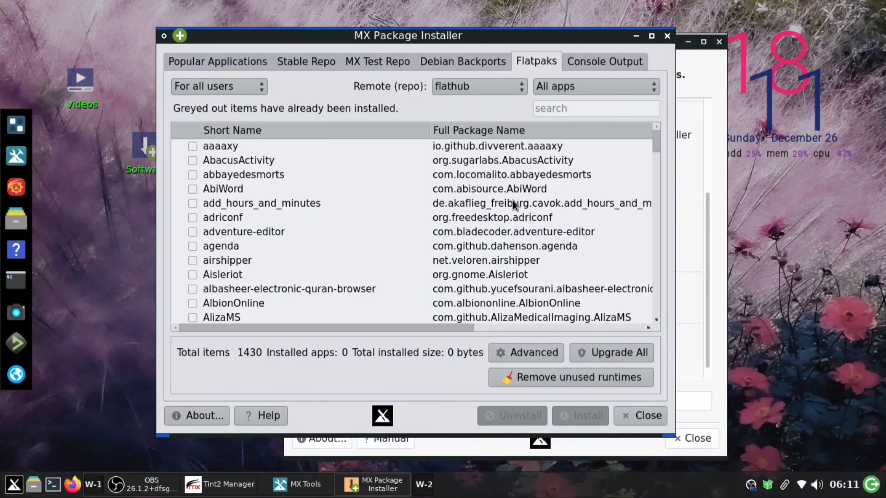
Browse the flathub app list and the console output, and close MX Package Installer.
scroll(514, 204, "down", 20)
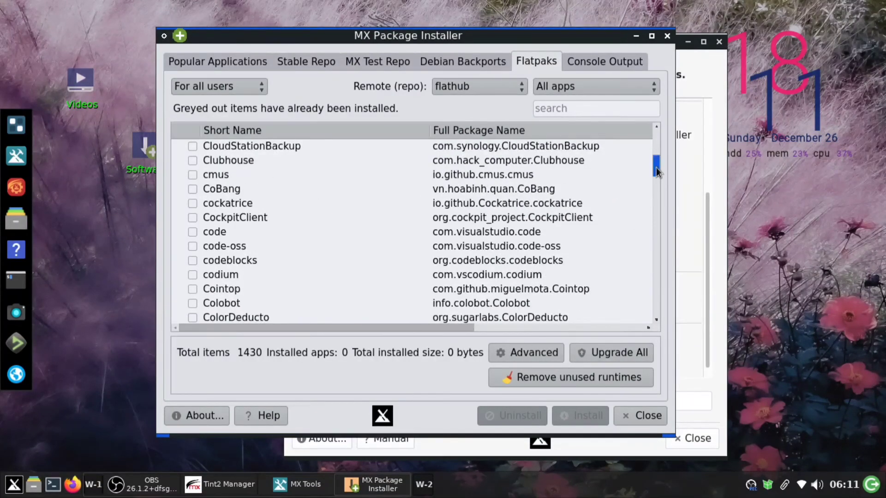
left_click_drag(656, 167, 630, 148)
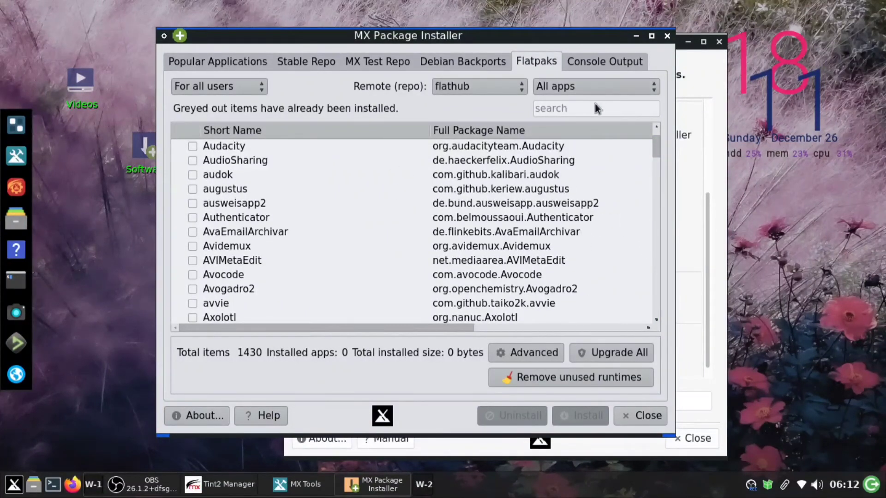
scroll(378, 261, "down", 5)
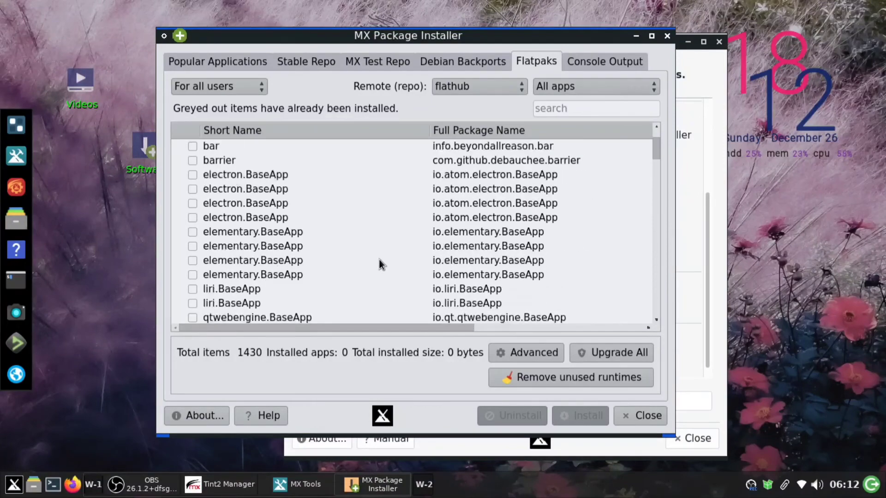
left_click(596, 60)
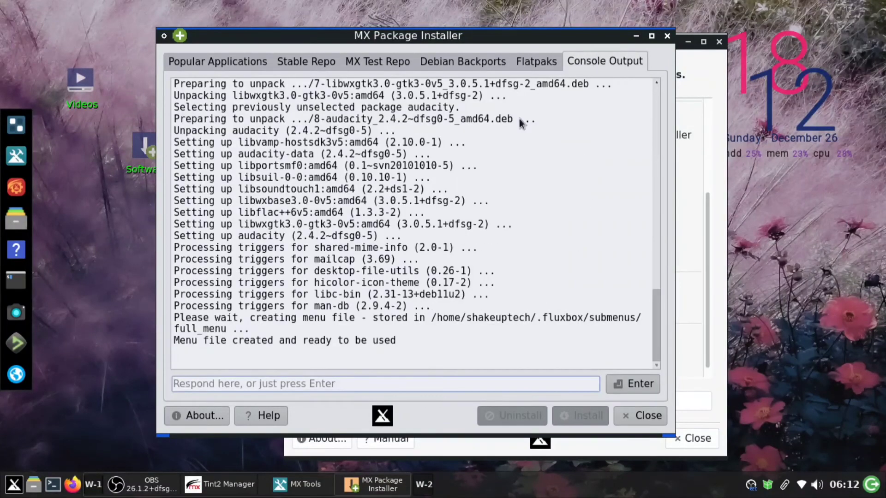
left_click(641, 416)
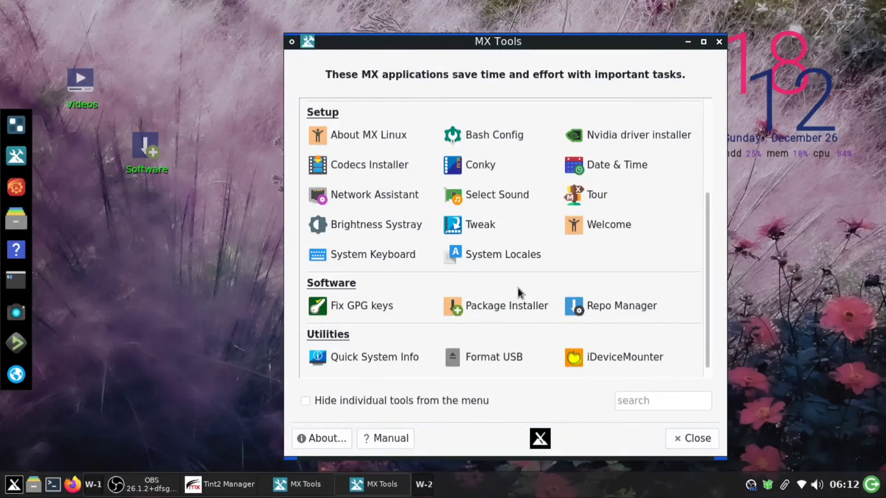
Install the restricted codecs with Codecs Installer from MX Tools, entering the account password and accepting legal responsibility.
left_click(377, 165)
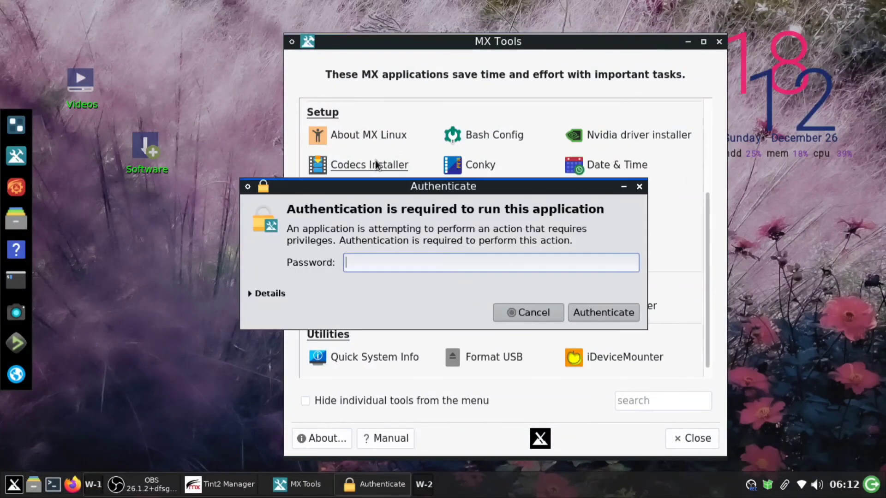
type("*****")
key("Return")
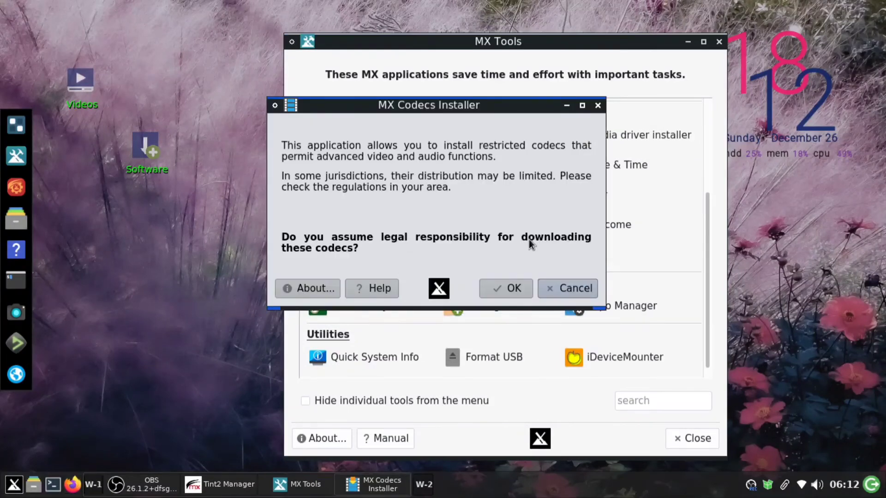
left_click(517, 287)
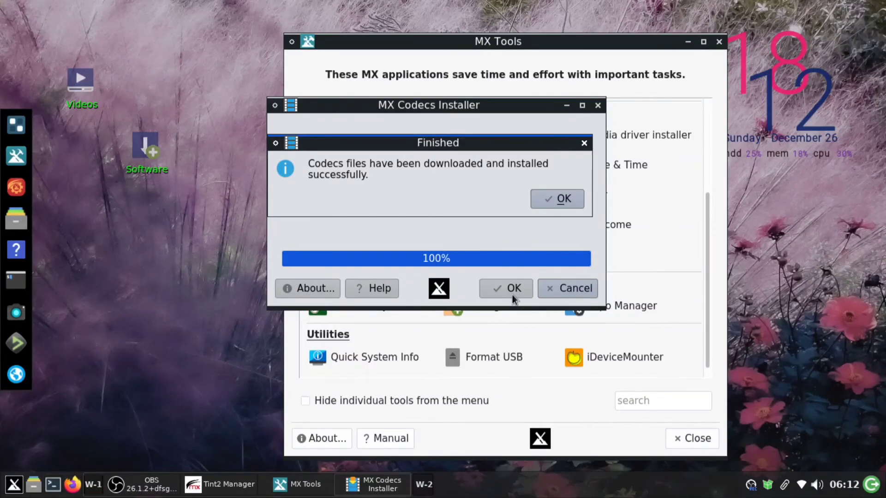
left_click(561, 199)
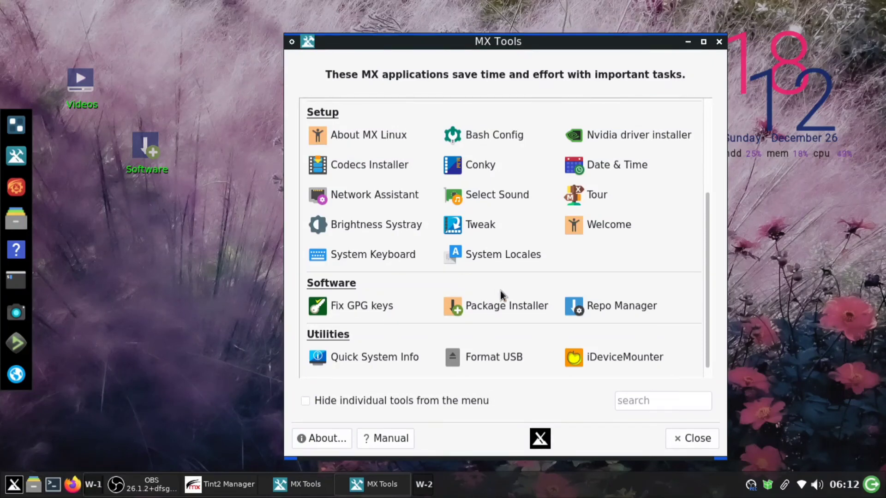
Launch Repo Manager from MX Tools, authenticating with the account password.
scroll(566, 323, "up", 3)
scroll(614, 304, "down", 2)
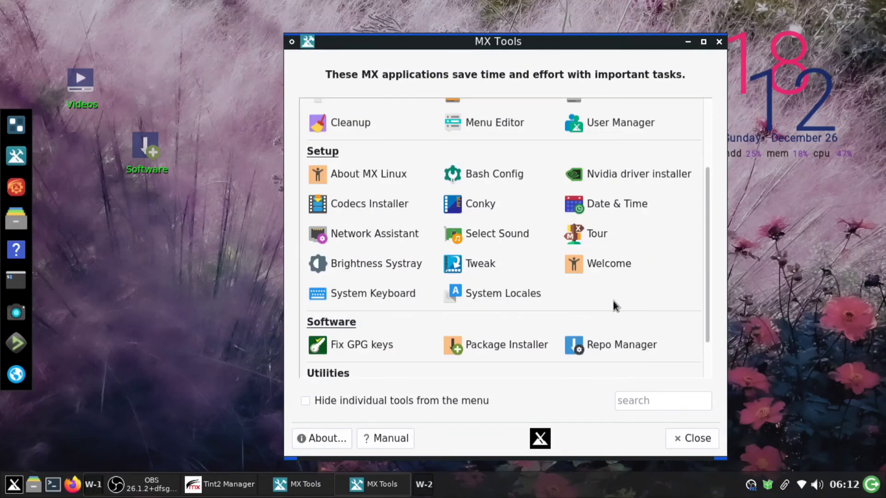
left_click(581, 346)
scroll(581, 343, "down", 1)
type("*****")
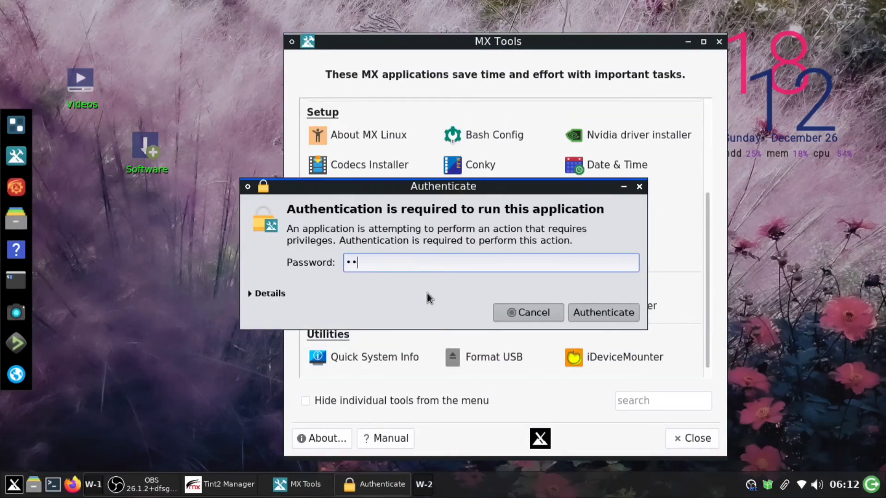
key("Return")
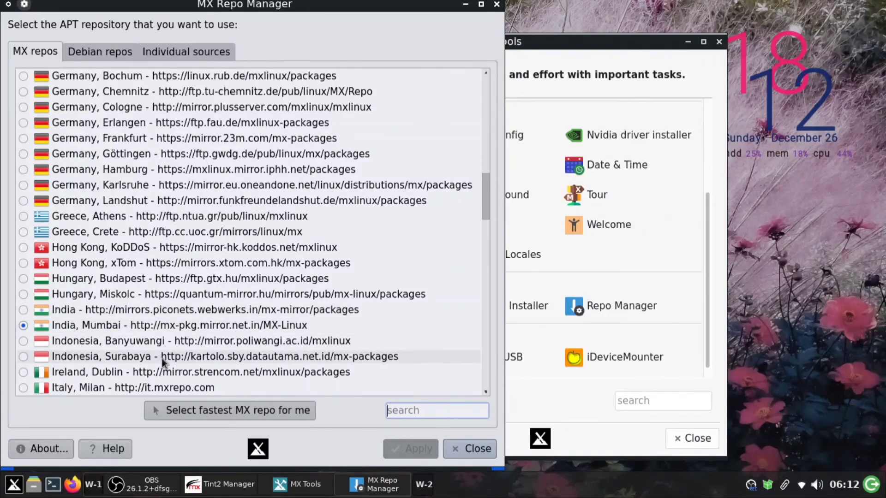
Review the MX repository mirrors, the Debian repos and the individual APT sources in Repo Manager.
scroll(159, 353, "down", 5)
scroll(161, 351, "down", 20)
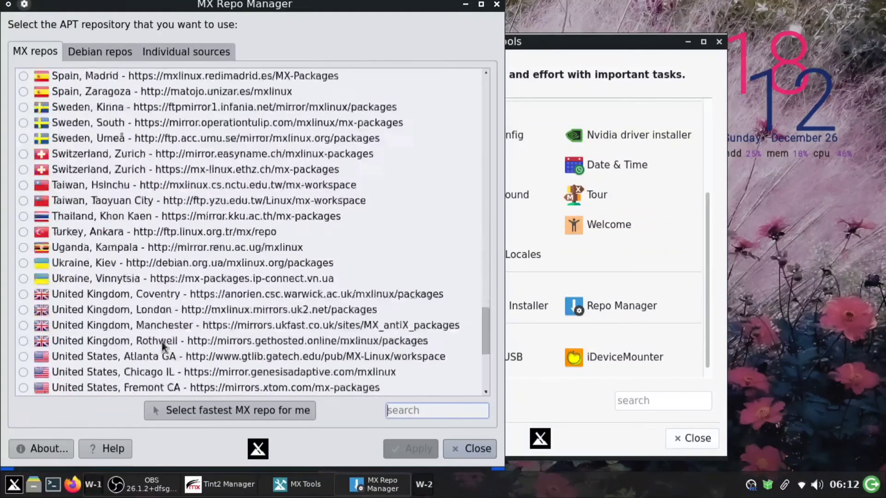
scroll(163, 347, "up", 7)
scroll(161, 342, "up", 20)
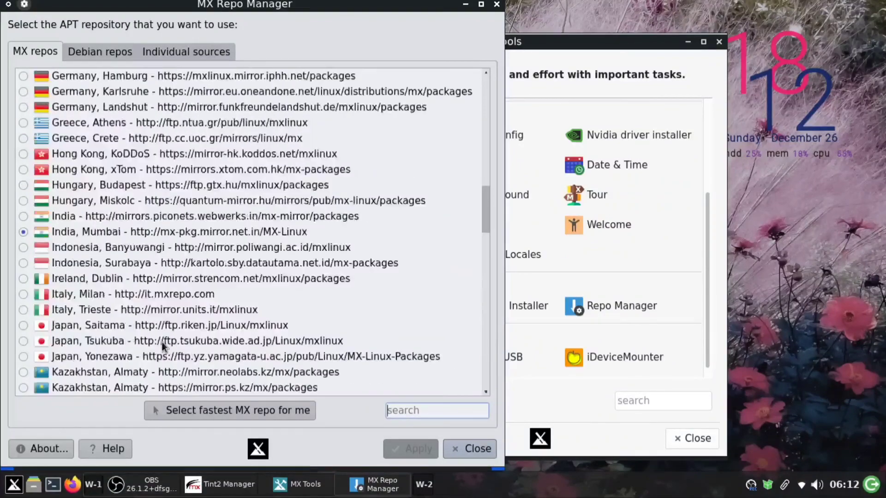
scroll(162, 342, "up", 4)
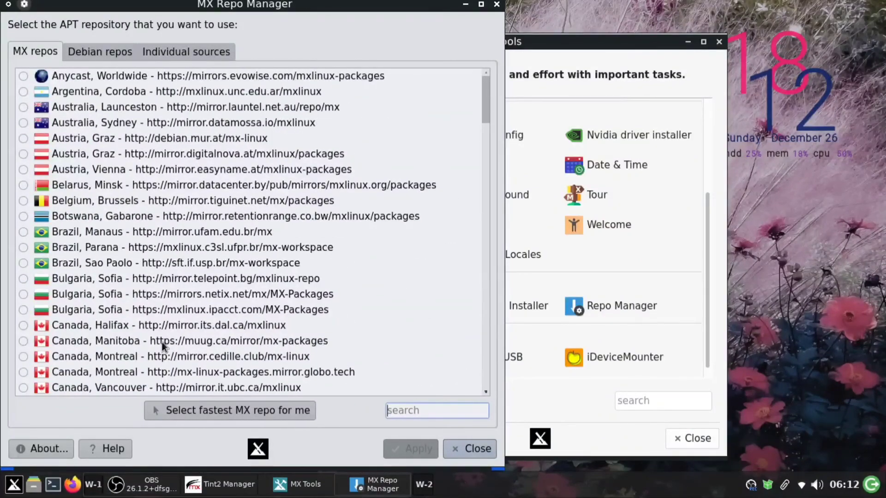
left_click(104, 52)
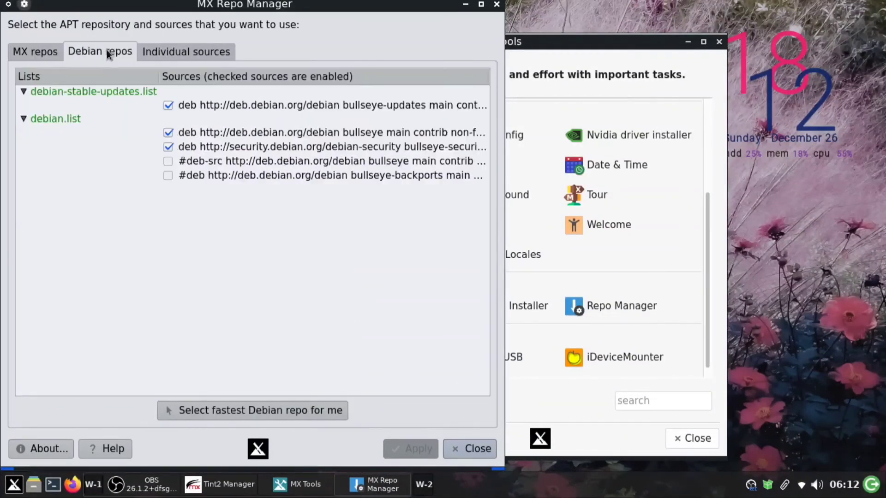
left_click(195, 47)
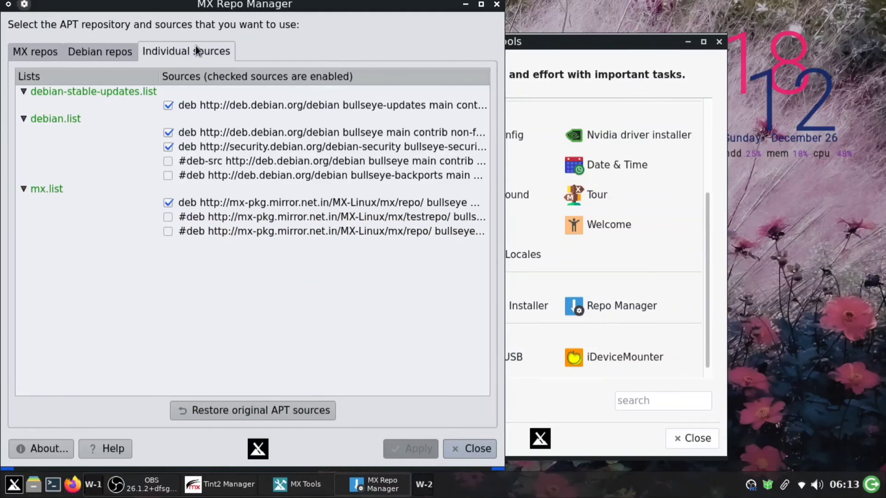
Close Repo Manager, and view Live USB Maker from MX Tools using the account password before closing both.
left_click(466, 448)
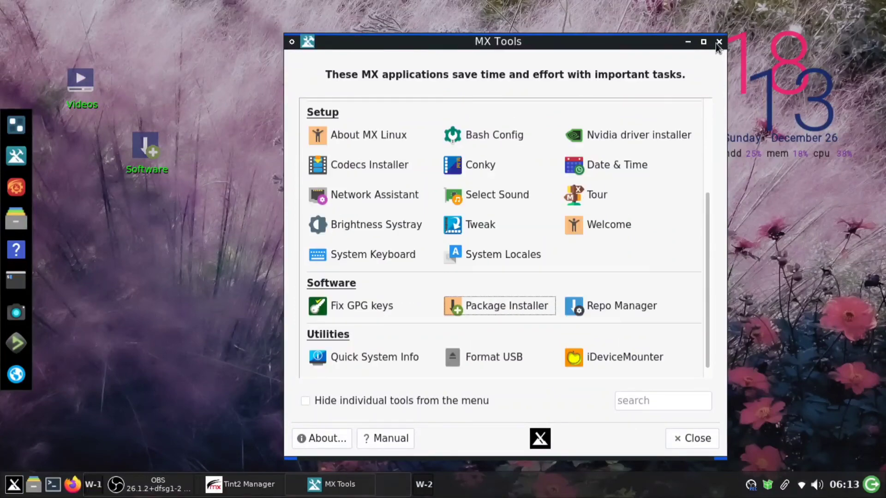
scroll(507, 157, "up", 5)
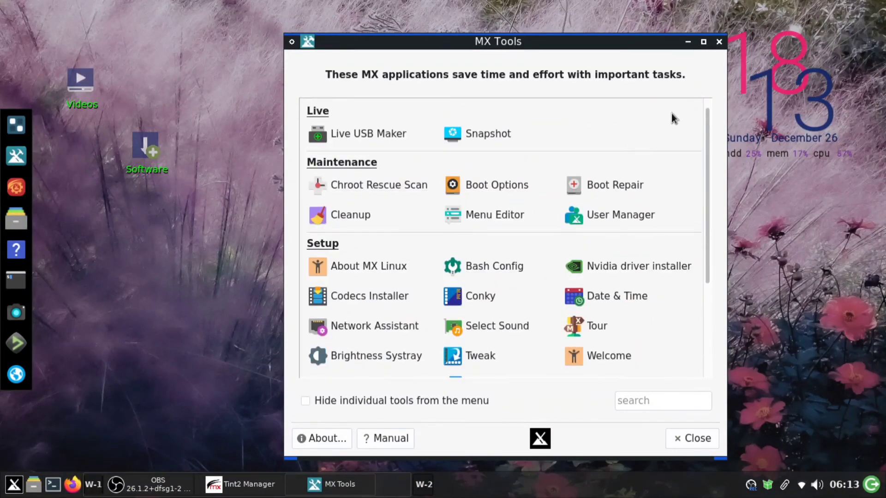
left_click(395, 136)
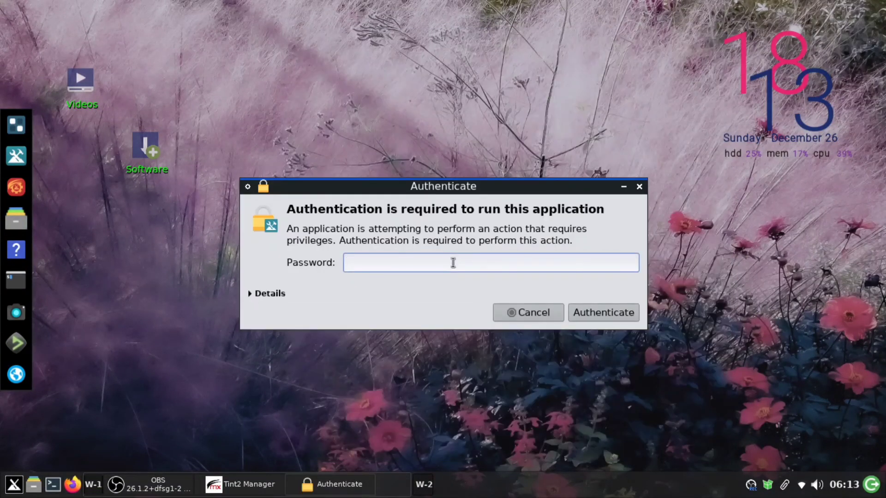
type("******")
key("Return")
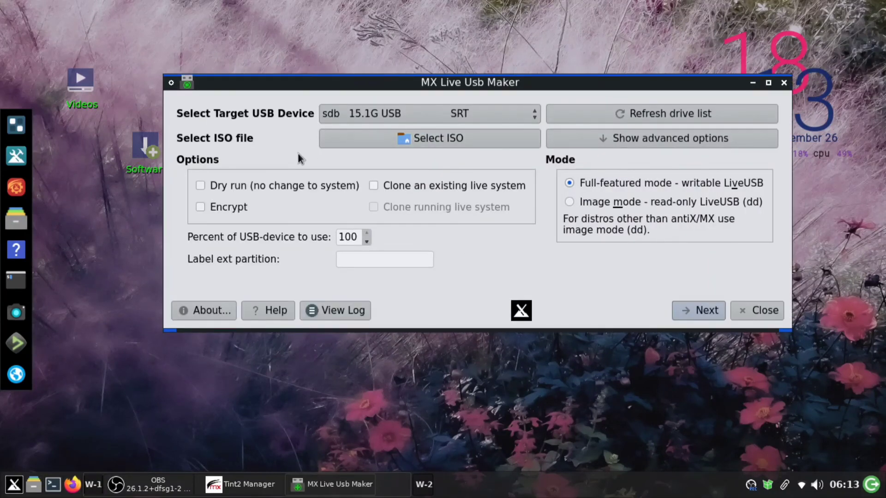
left_click(769, 313)
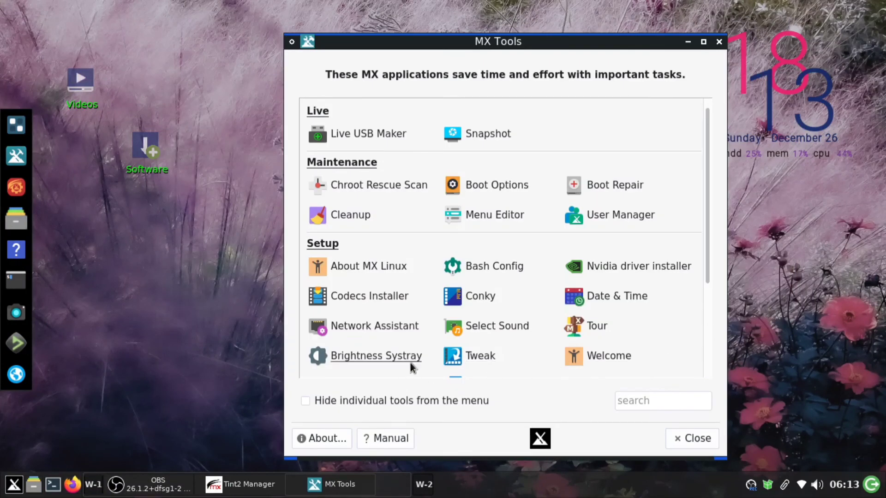
left_click(719, 41)
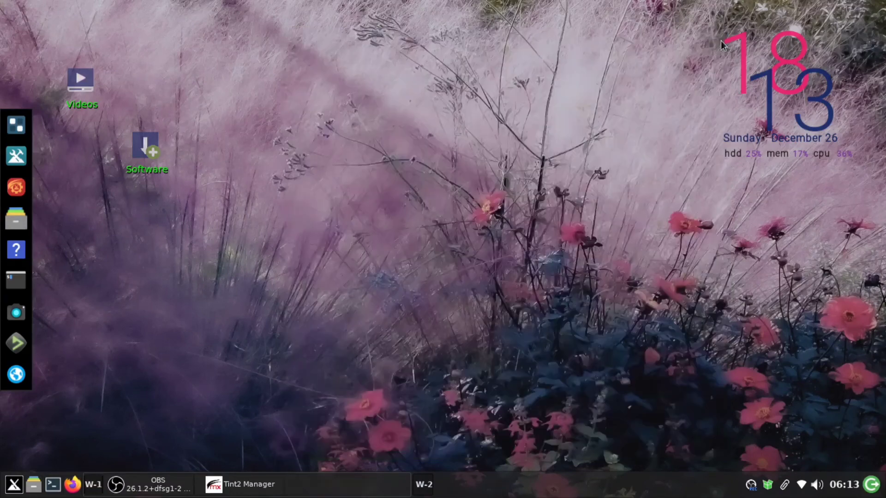
View the user profile fields in mugshot from the Settings manager and dismiss it without changes.
scroll(74, 261, "down", 2)
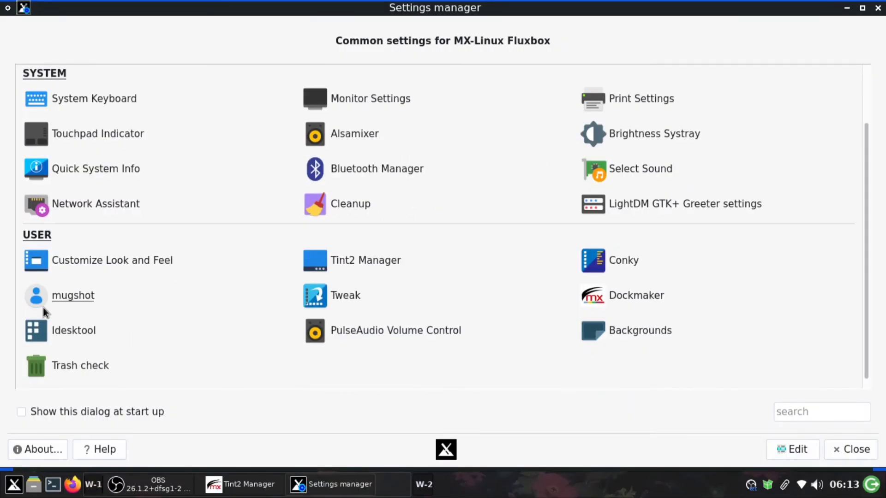
left_click(66, 294)
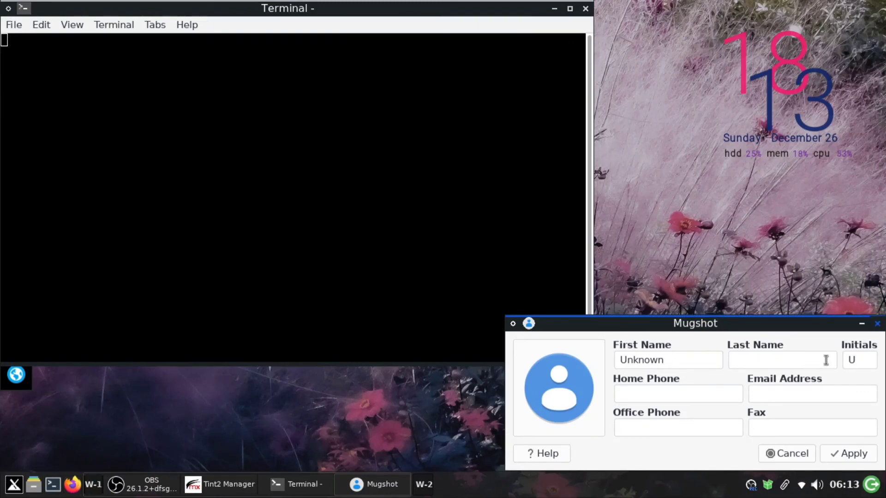
key("Escape")
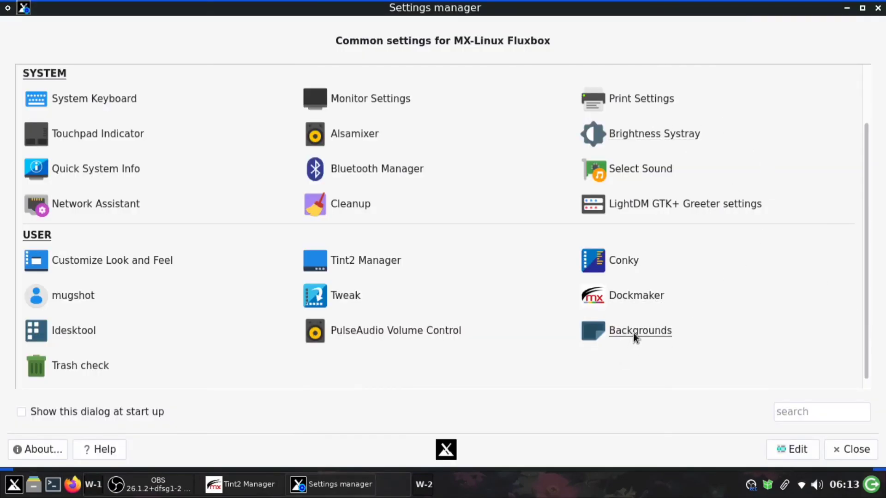
View Dockmaker's form for creating a new dock, and close it along with the Settings manager.
left_click(627, 299)
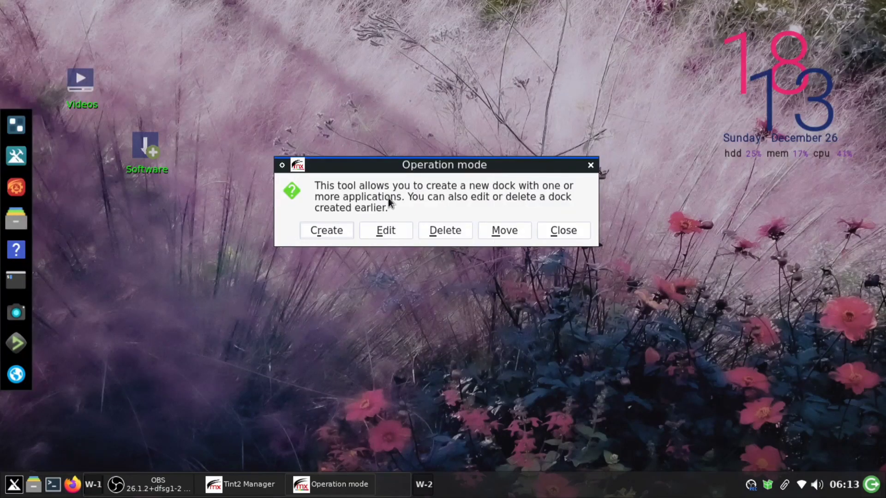
left_click(327, 231)
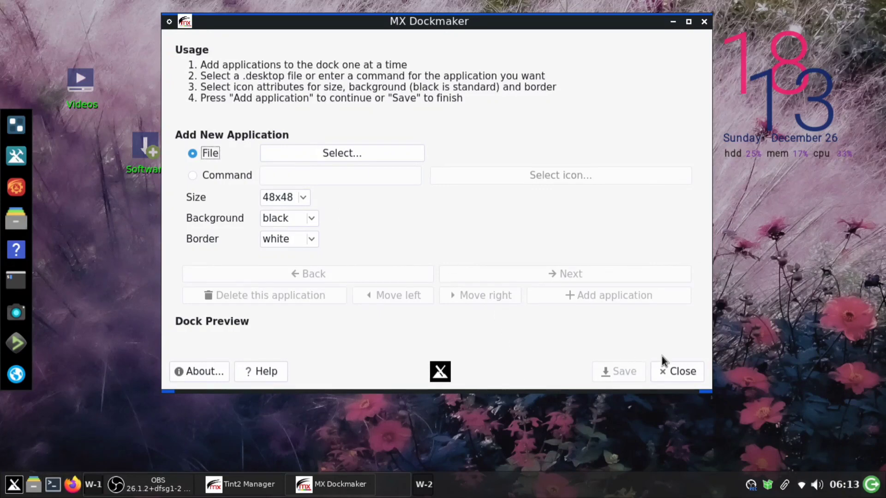
left_click(679, 372)
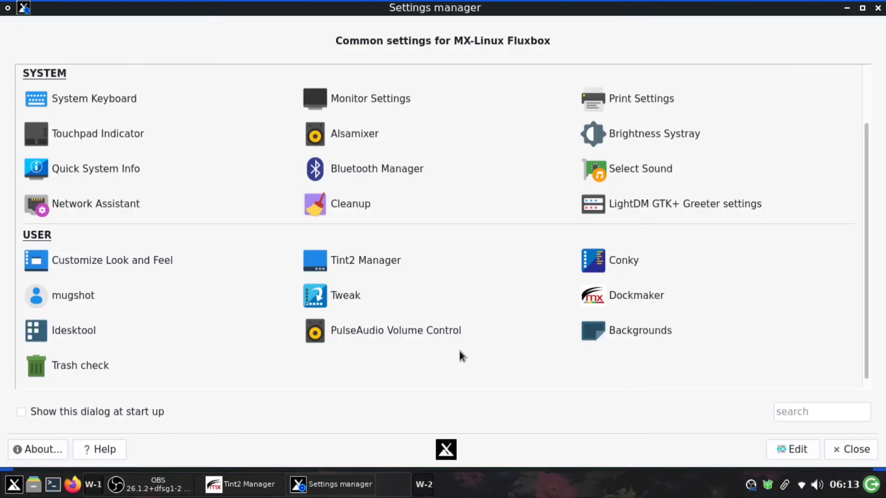
scroll(457, 354, "up", 2)
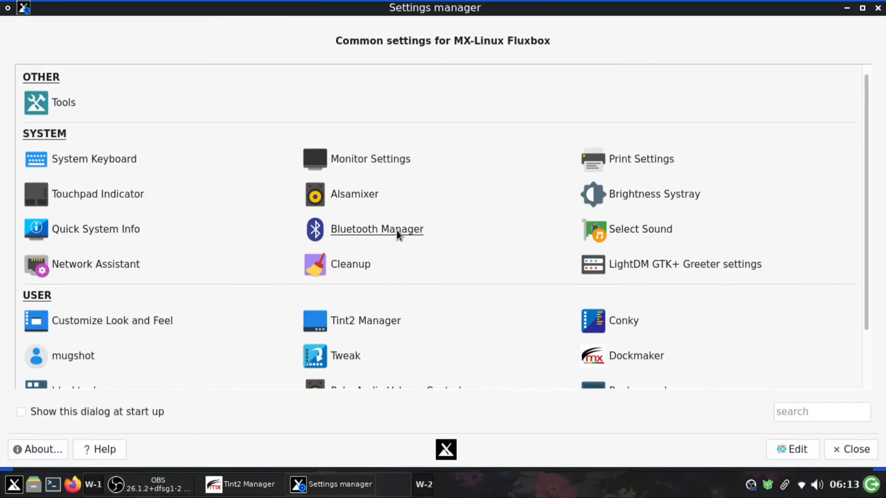
left_click(879, 7)
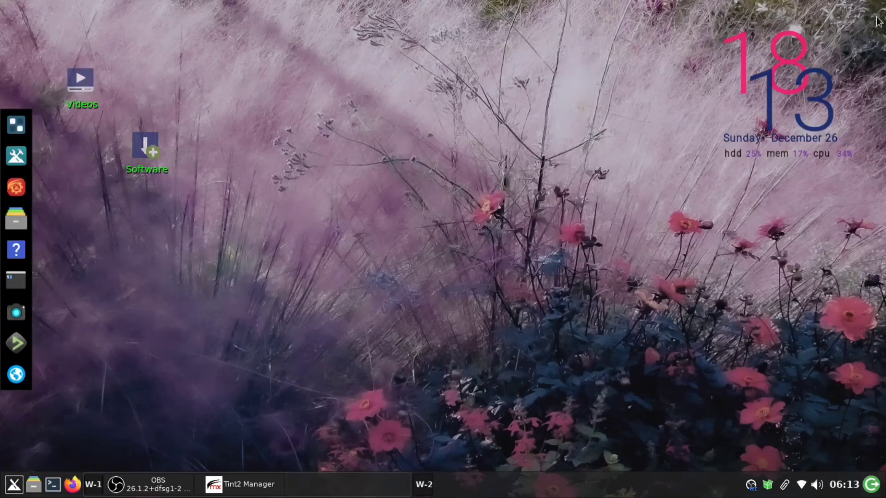
Launch qpdfview from the Office category of Application Finder and look through its editing commands.
key("alt+F3")
scroll(180, 249, "down", 3)
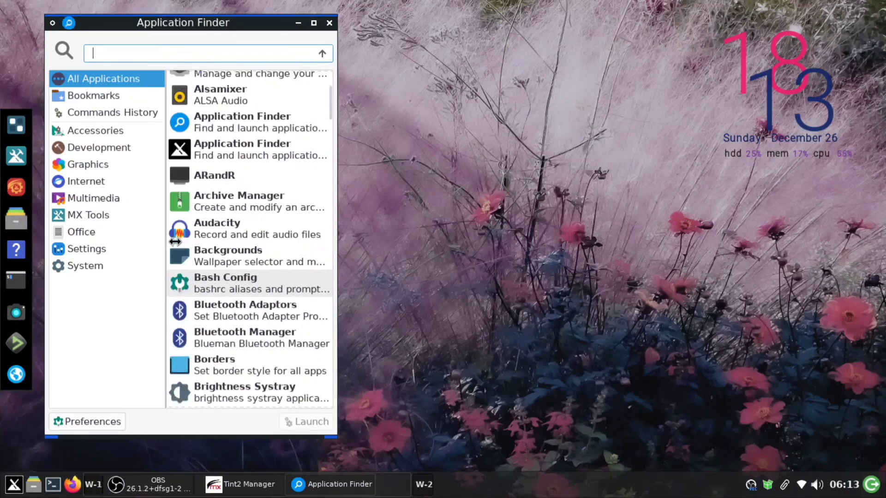
scroll(174, 241, "up", 3)
left_click(88, 231)
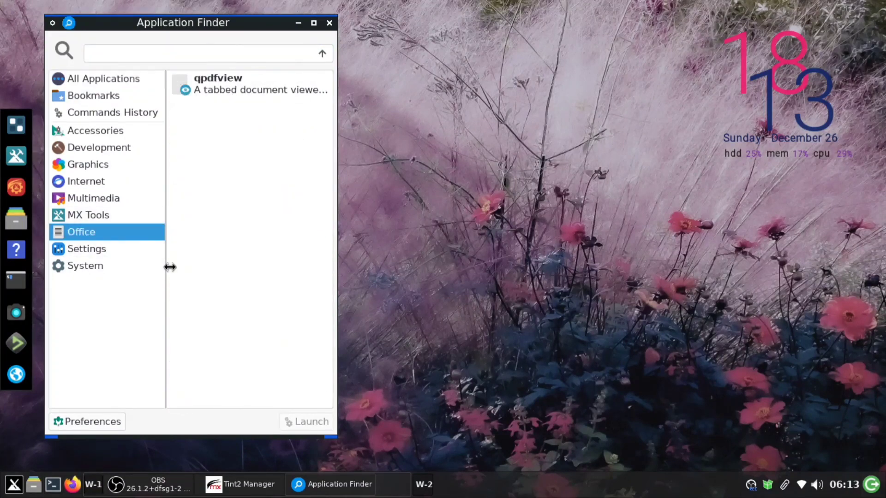
key("Tab")
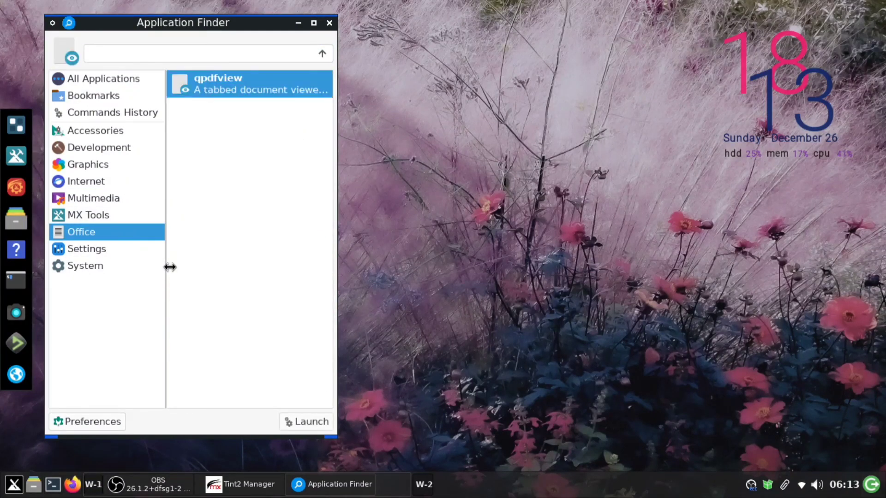
key("Return")
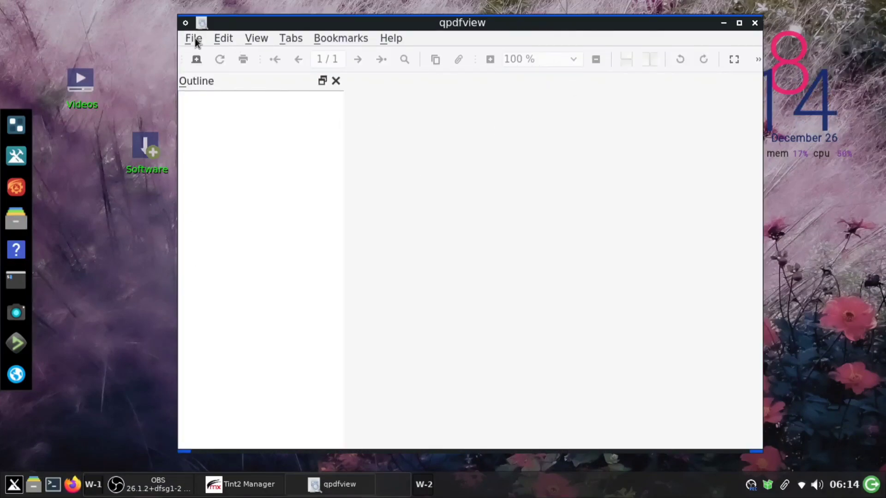
left_click(221, 37)
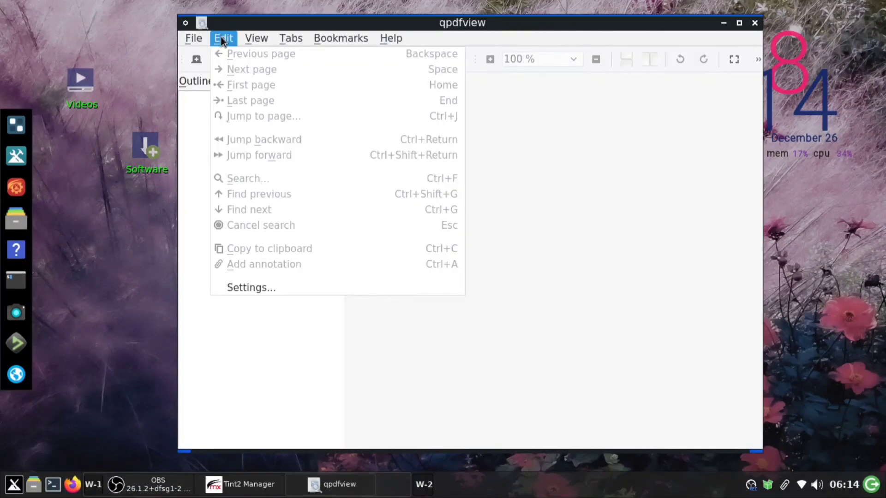
left_click(268, 344)
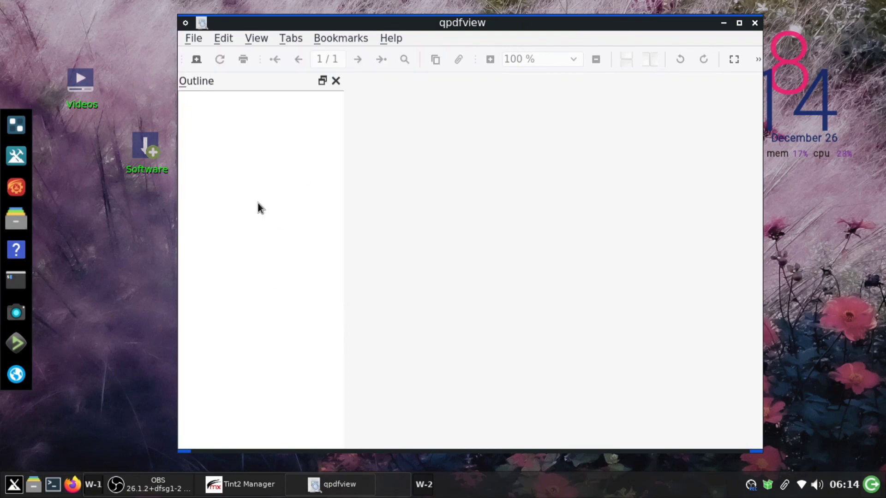
Browse the Accessories and Development applications in Application Finder.
key("super")
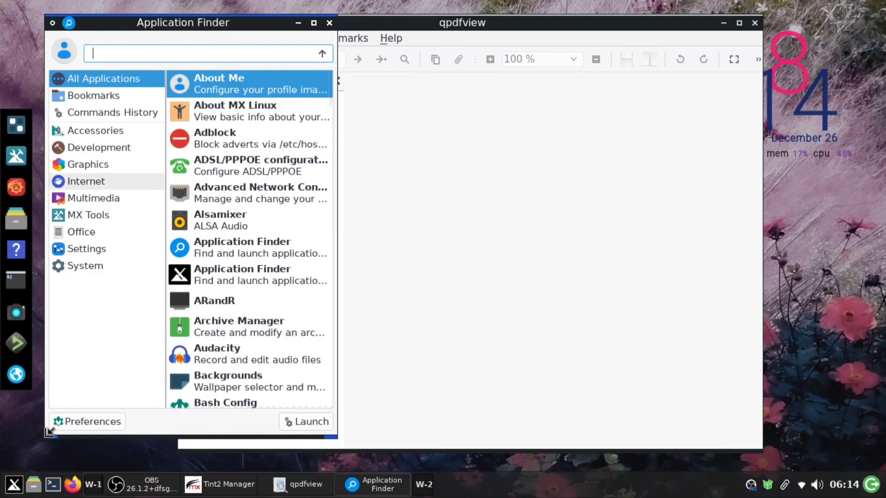
key("Tab")
key("Up")
key("Up")
key("Tab")
key("g")
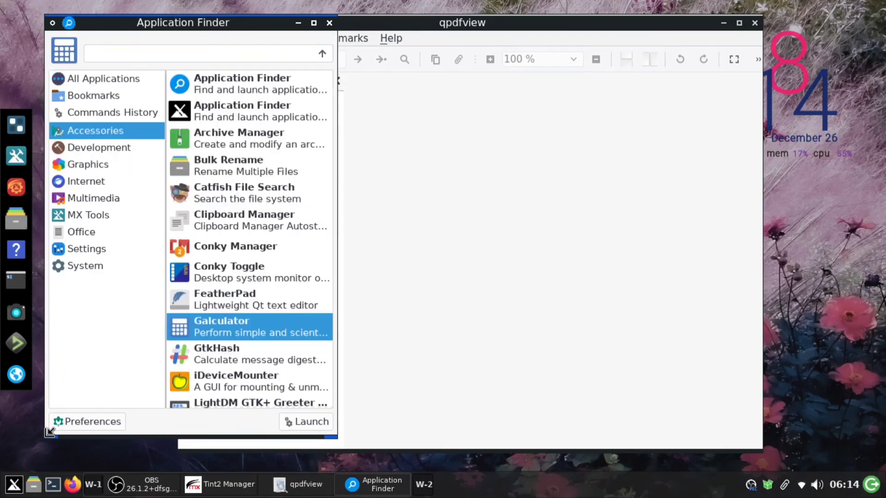
key("Down")
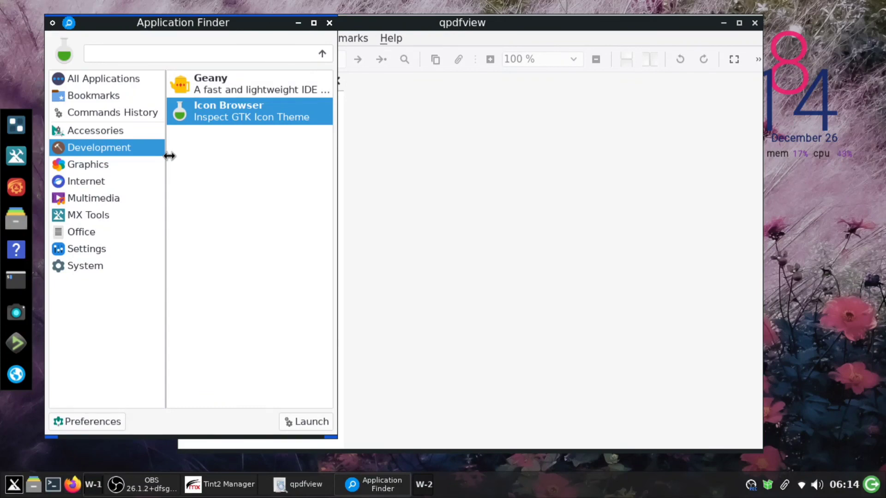
key("super+e")
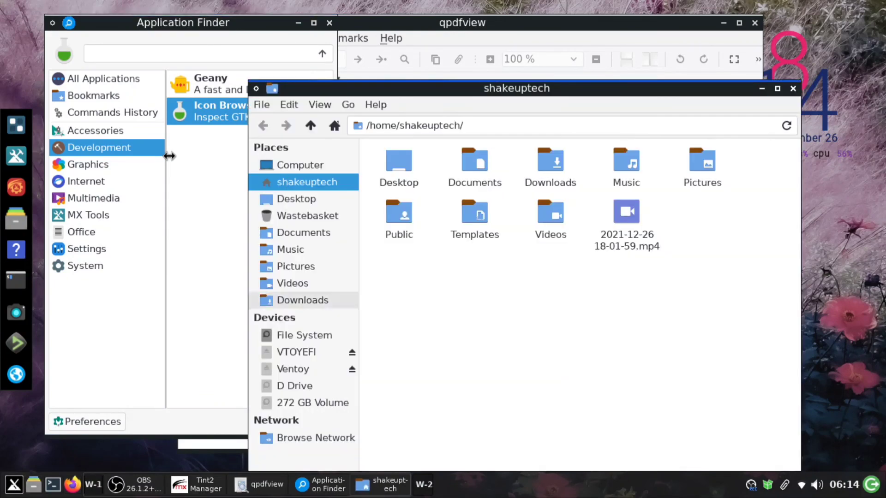
key("super+Up")
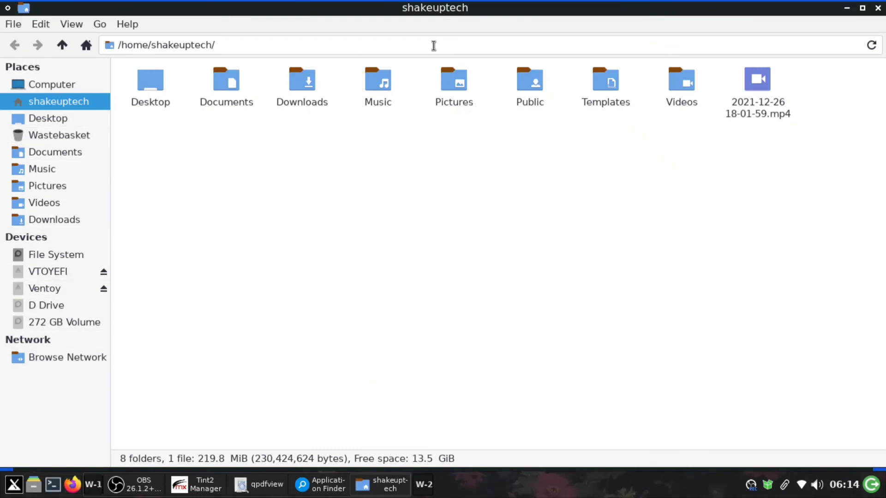
left_click(774, 84)
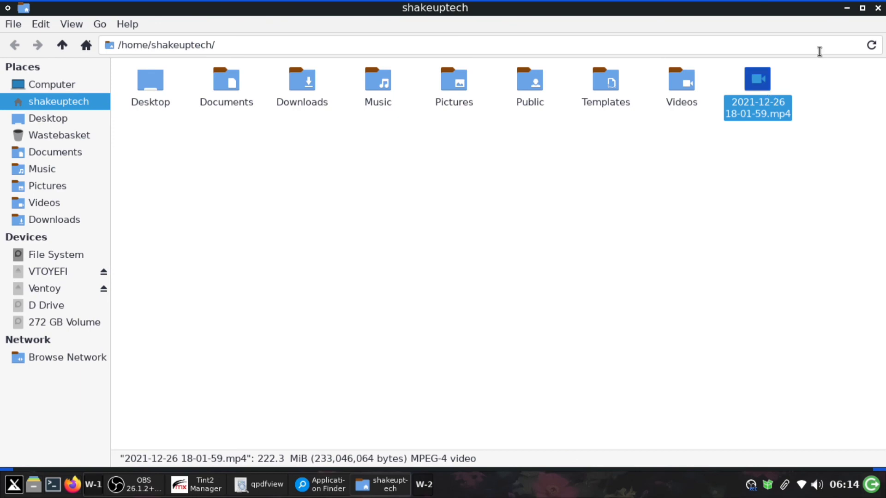
Minimize the file manager, qpdfview and Application Finder windows to show the desktop.
key("alt+F9")
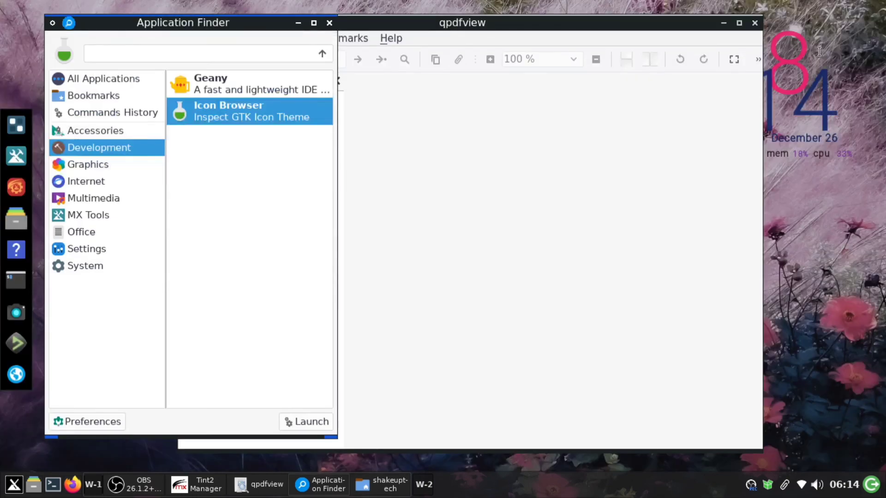
key("alt+F9")
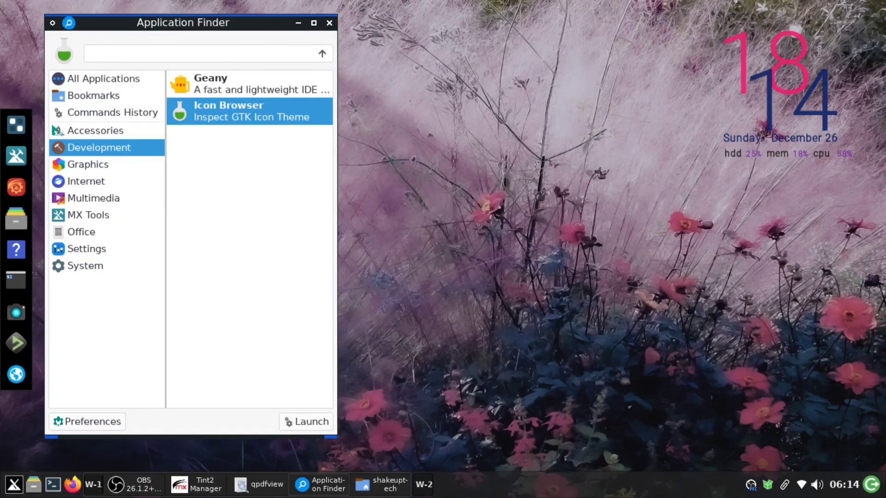
key("alt+F9")
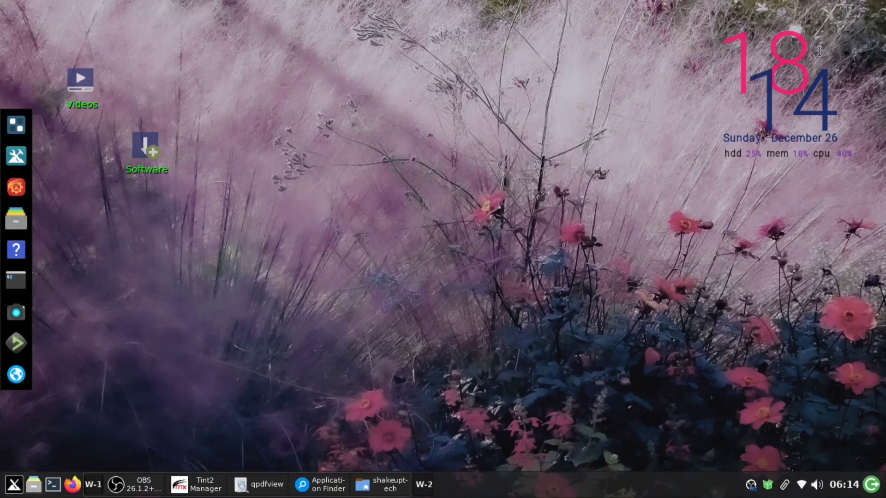
left_click(34, 485)
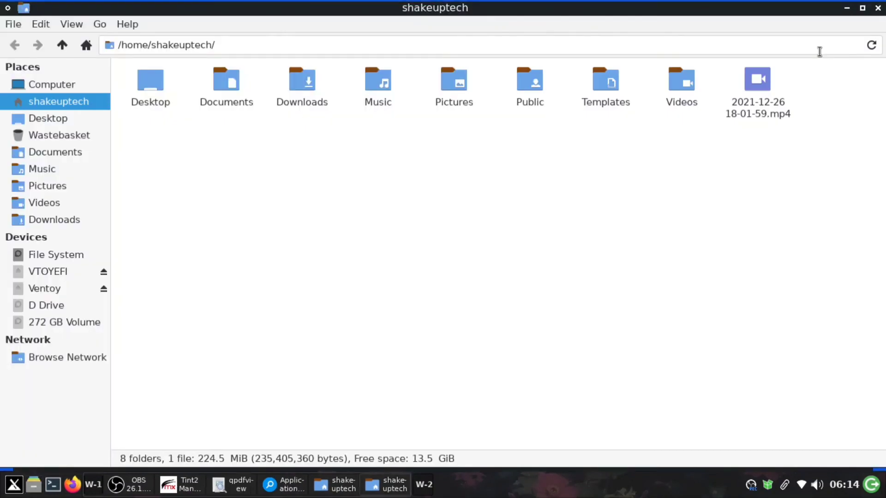
double_click(752, 99)
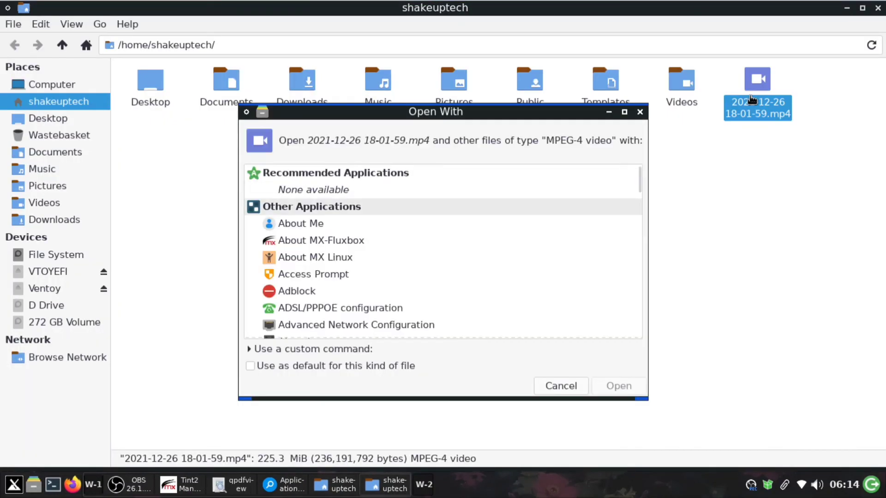
scroll(443, 252, "down", 1)
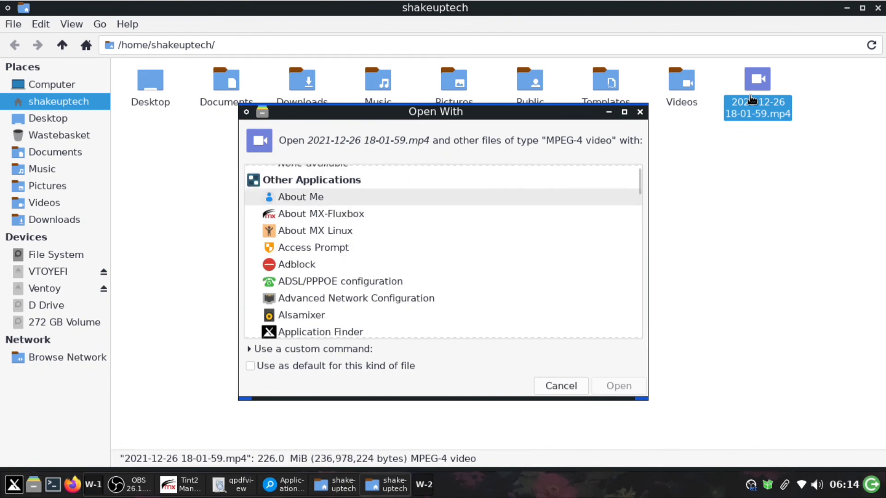
scroll(443, 231, "down", 10)
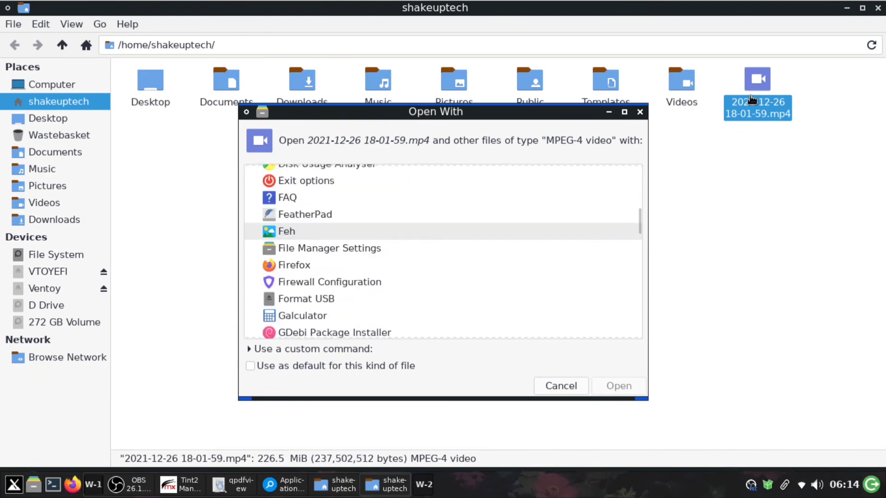
scroll(443, 259, "down", 12)
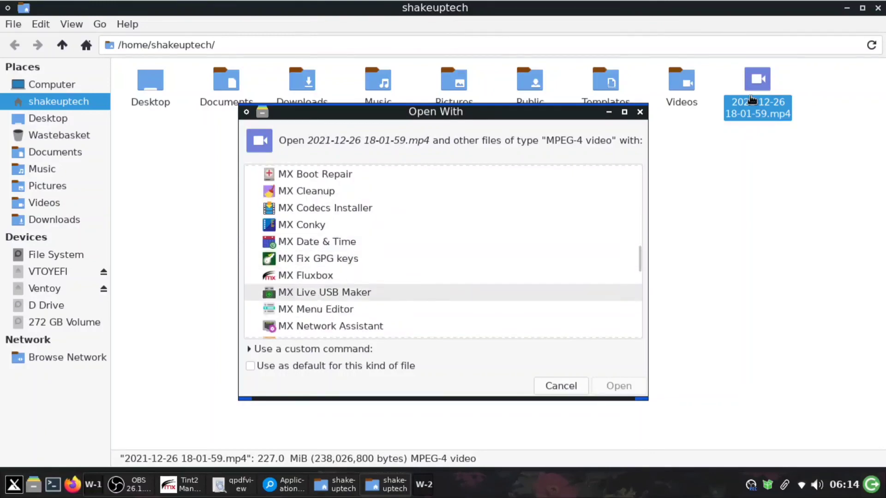
scroll(443, 252, "down", 2)
key("Escape")
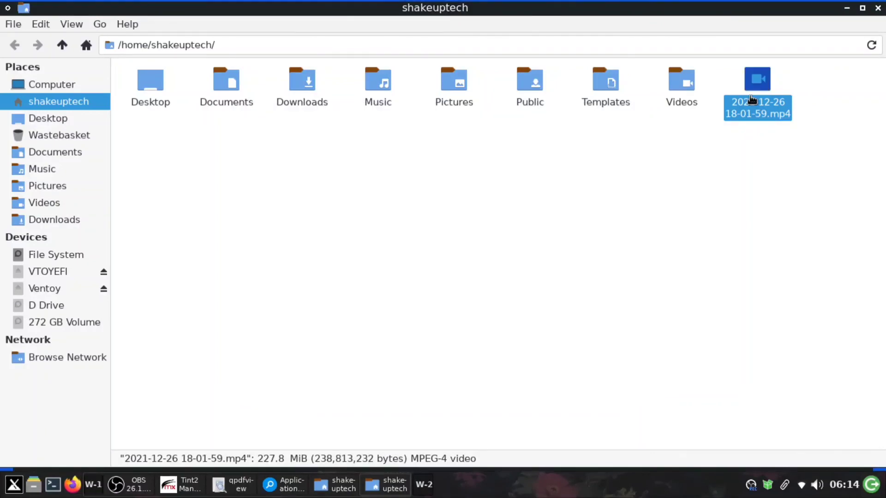
key("alt+F4")
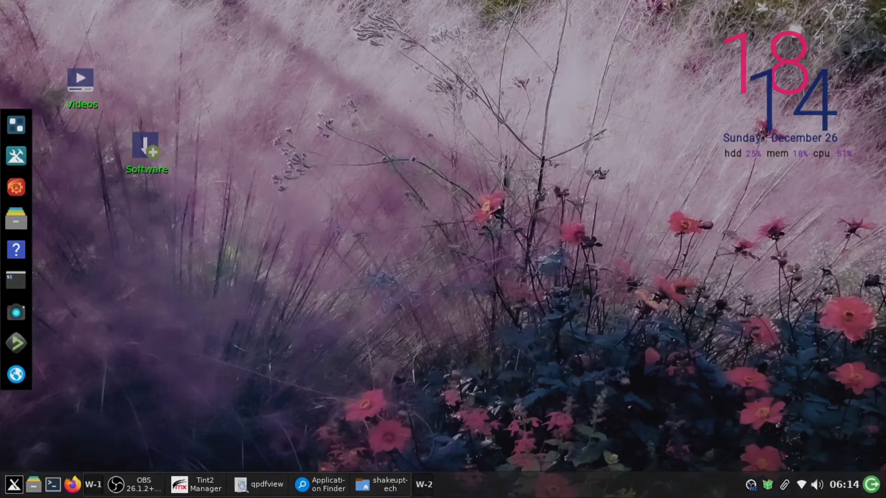